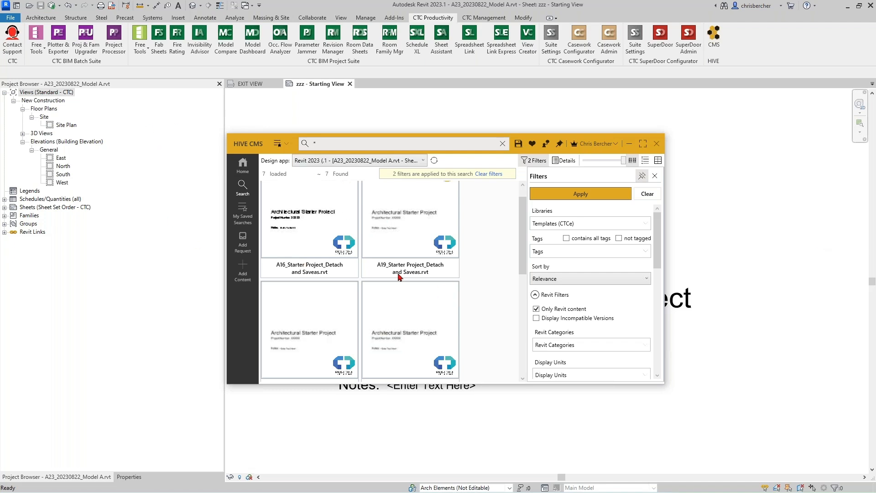
# - Leave the HIVE content search of starter projects and open the View Creator tool for the current model
pyautogui.scroll(-1, 392, 280)
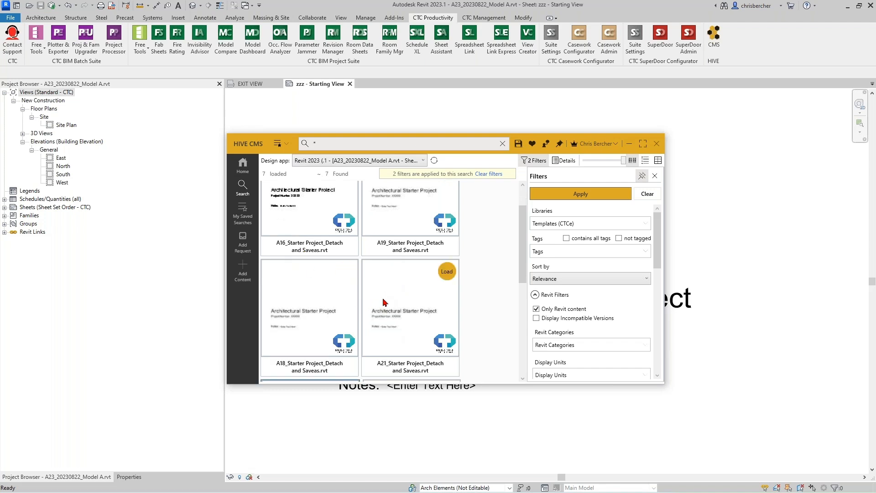
pyautogui.moveTo(384, 301)
pyautogui.click(303, 115)
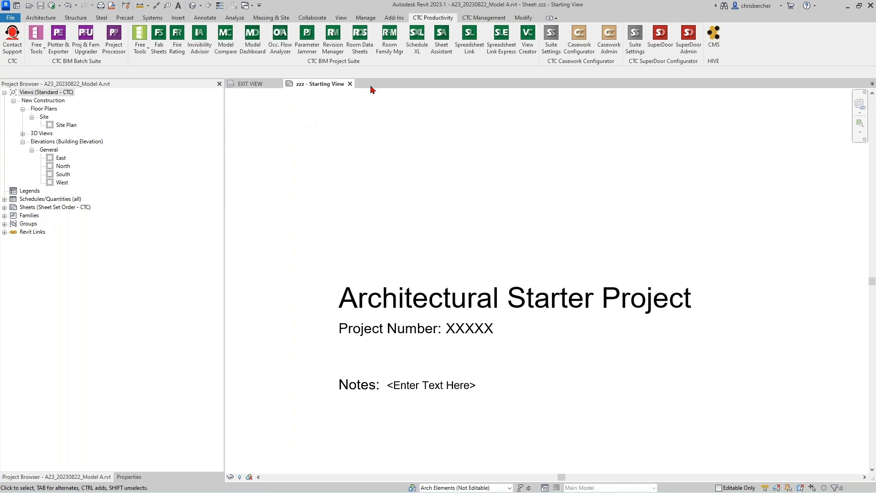
pyautogui.click(525, 53)
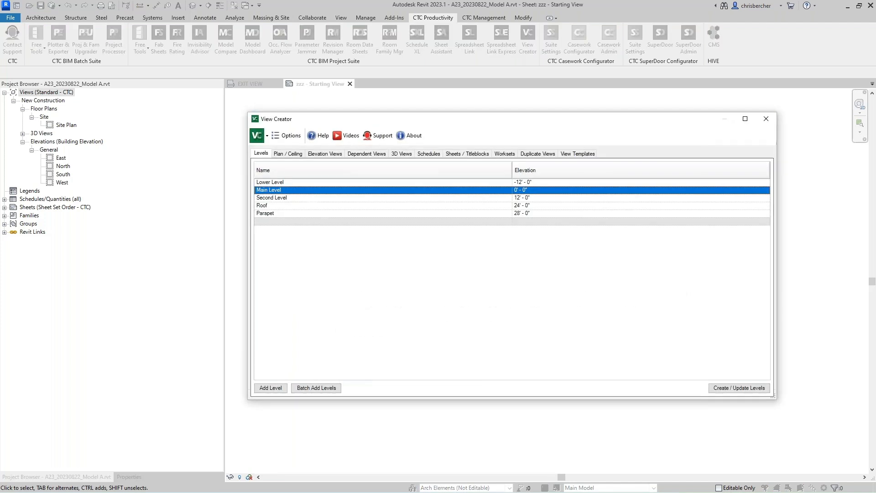
pyautogui.moveTo(570, 120); pyautogui.dragTo(546, 98)
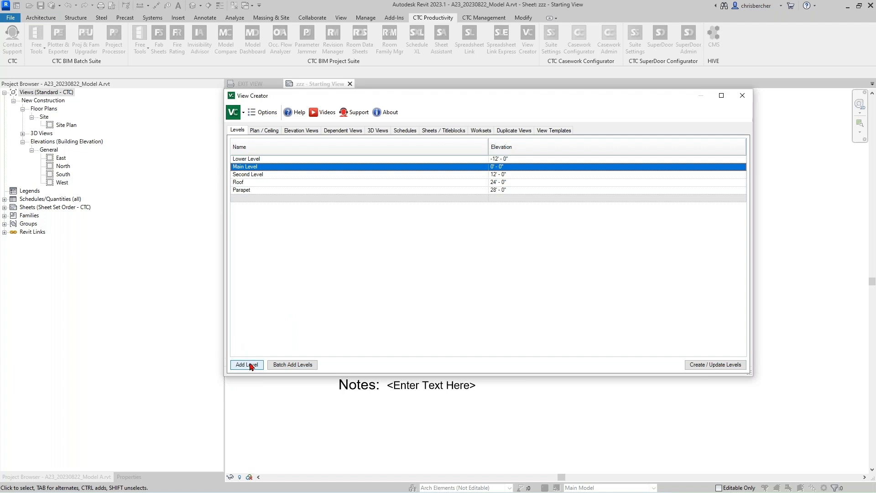
# - Add a new level named Third Level at an elevation of 24'
pyautogui.click(264, 175)
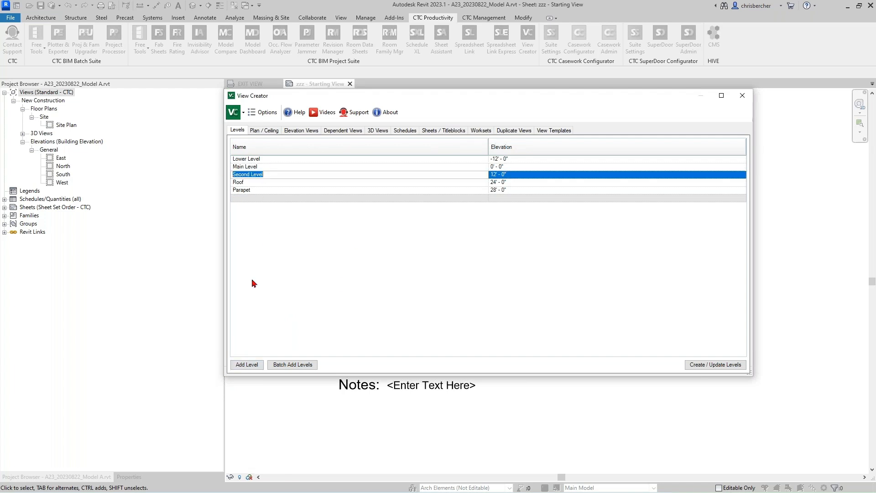
pyautogui.click(248, 365)
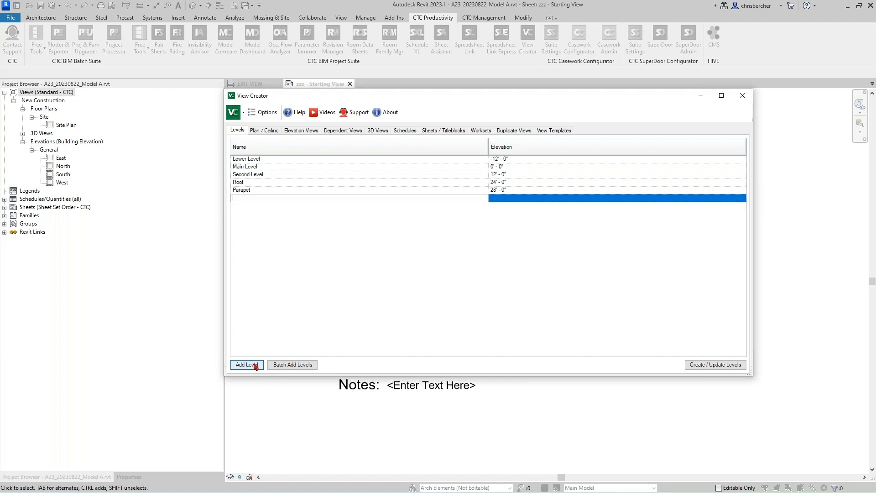
pyautogui.write('Th')
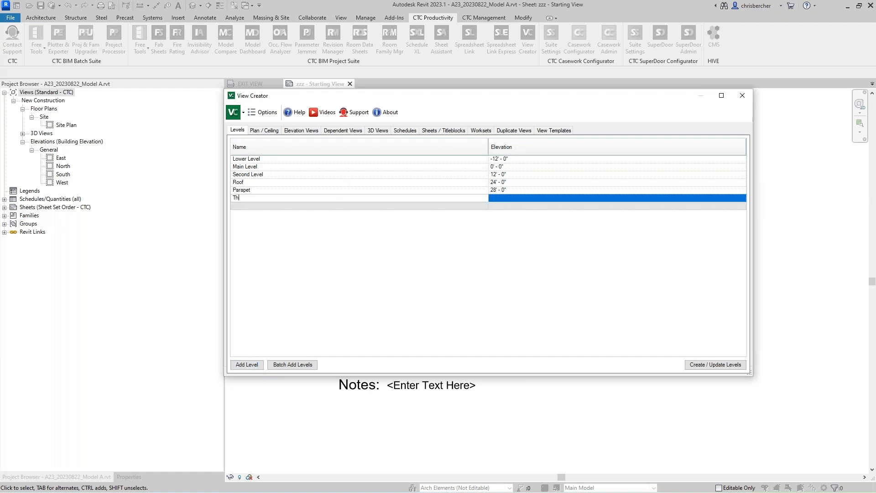
pyautogui.write('ird Level')
pyautogui.click(510, 199)
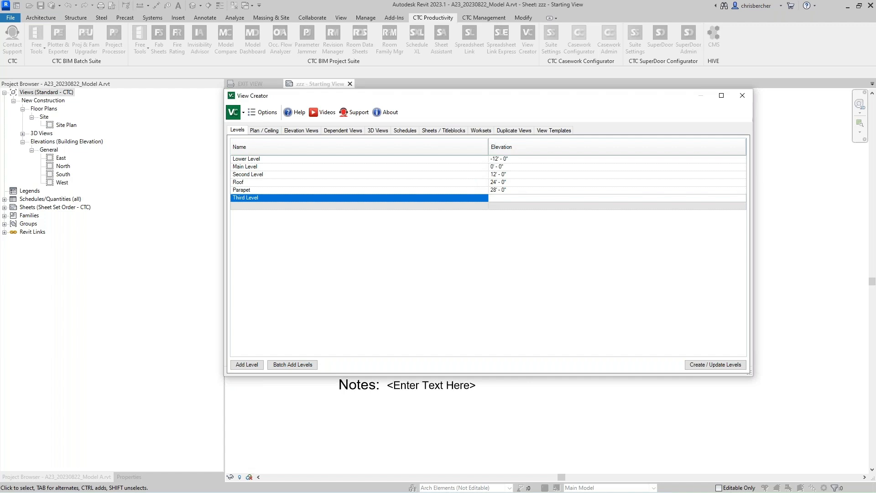
pyautogui.write('24')
pyautogui.press('Return')
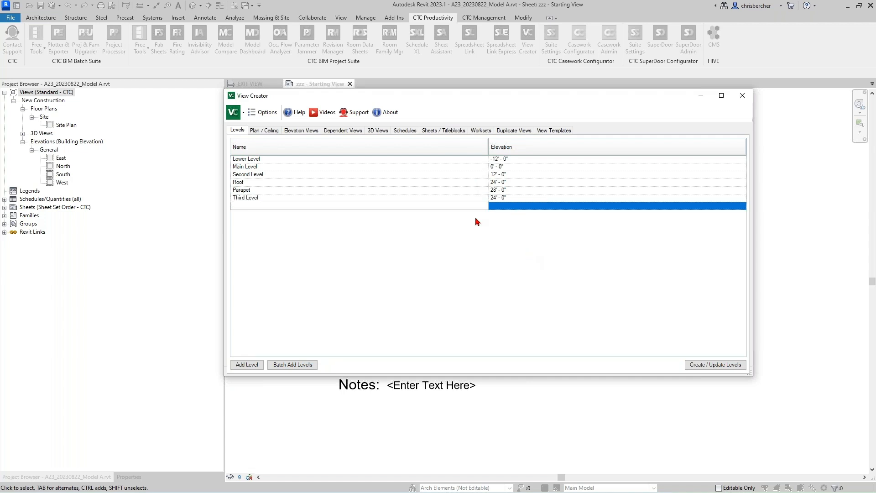
# - Set the Roof elevation to 34' and the Parapet elevation to 38', and apply the level list to the model
pyautogui.click(511, 182)
pyautogui.write('34')
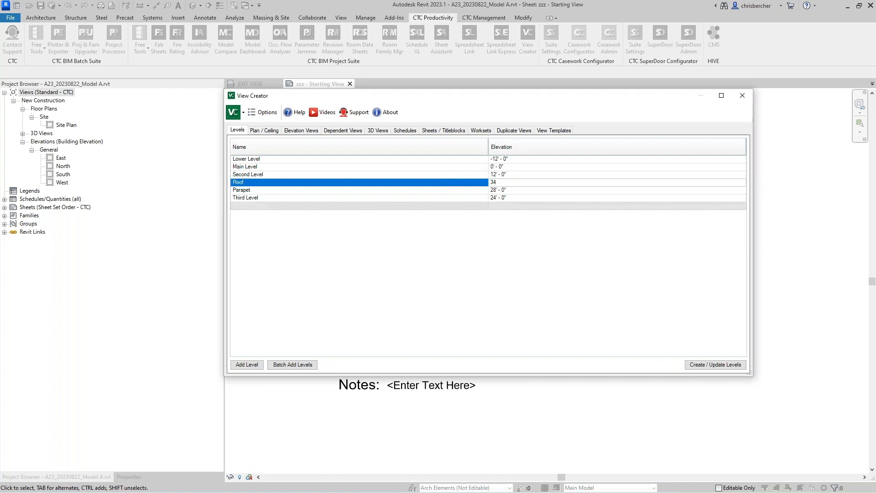
pyautogui.click(539, 189)
pyautogui.write('38')
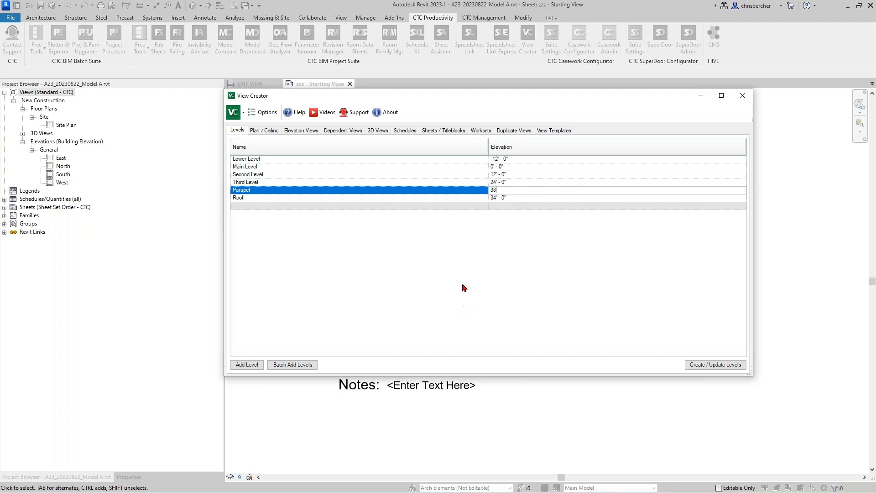
pyautogui.press('Return')
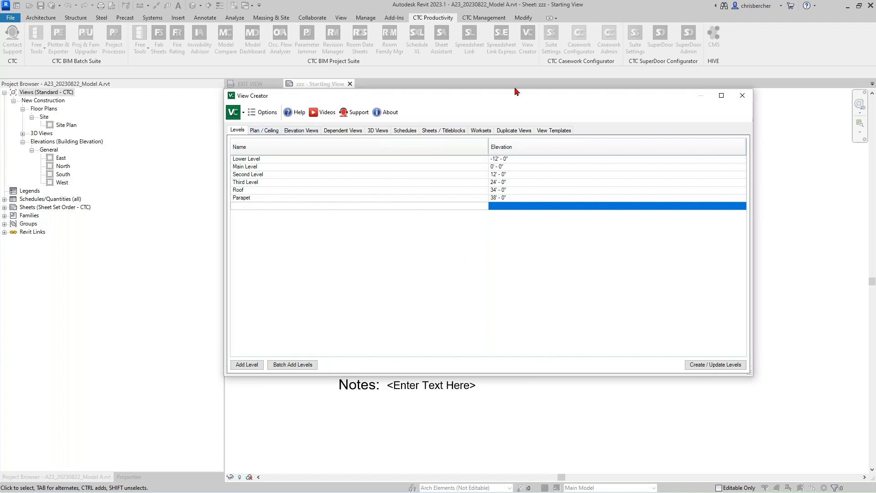
pyautogui.click(734, 365)
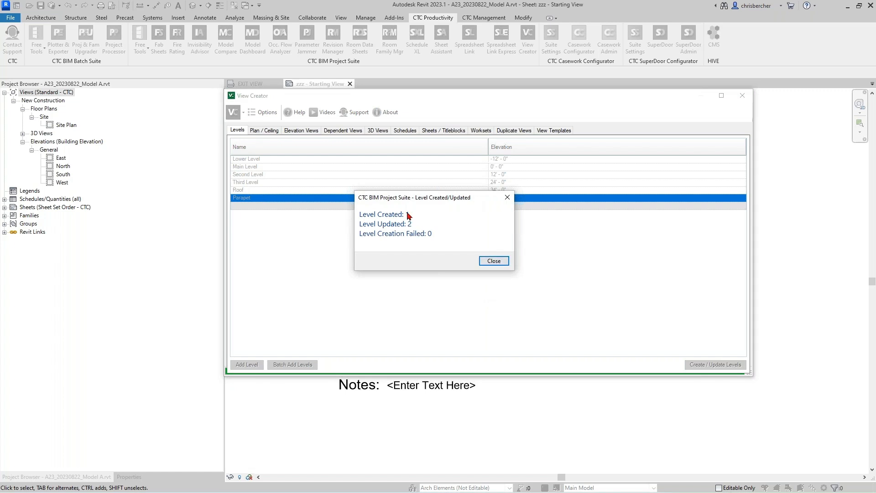
pyautogui.click(494, 261)
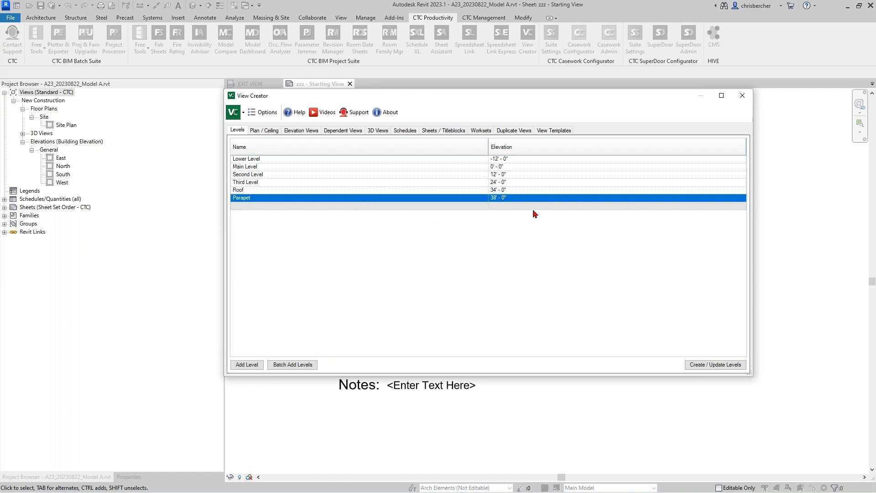
# - Choose the Lower, Main, Second, Third and Roof levels for plan view creation, giving Third Level the abbreviation 03
pyautogui.click(269, 131)
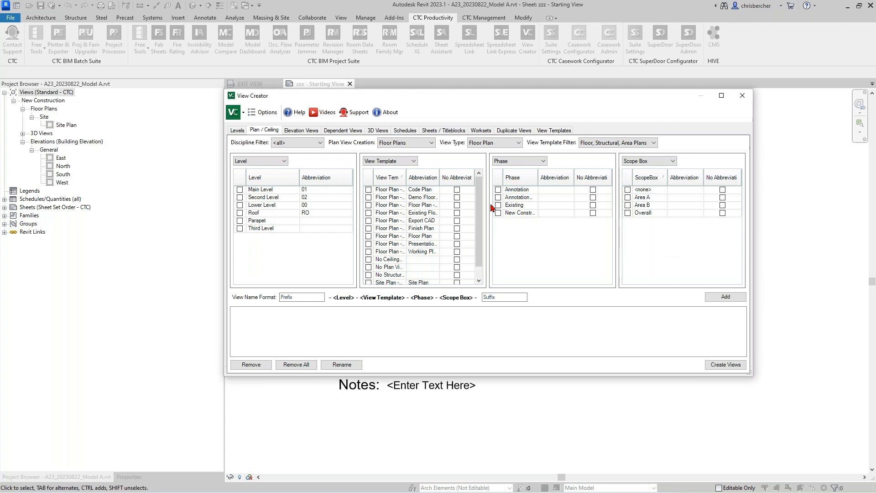
pyautogui.click(239, 190)
pyautogui.click(240, 205)
pyautogui.click(258, 189)
pyautogui.click(240, 197)
pyautogui.click(240, 212)
pyautogui.click(239, 229)
pyautogui.click(306, 228)
pyautogui.write('03')
pyautogui.click(289, 221)
# - Sort the list of levels by abbreviation
pyautogui.click(321, 180)
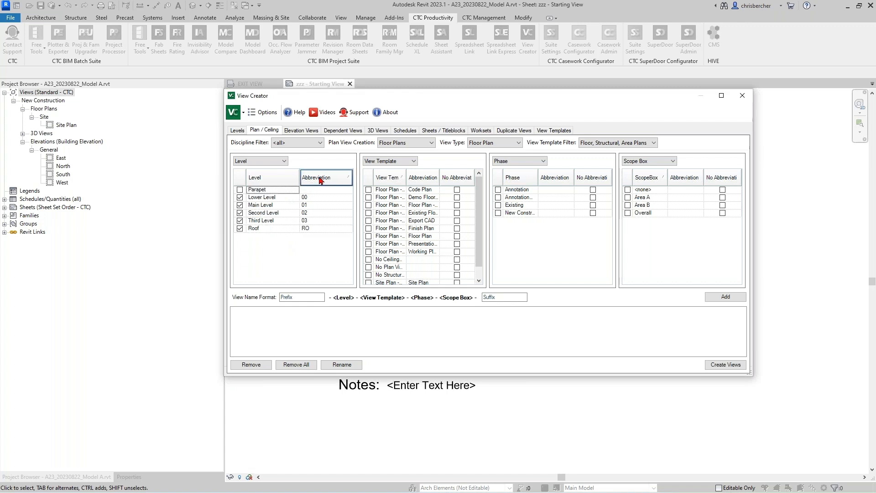
pyautogui.click(258, 179)
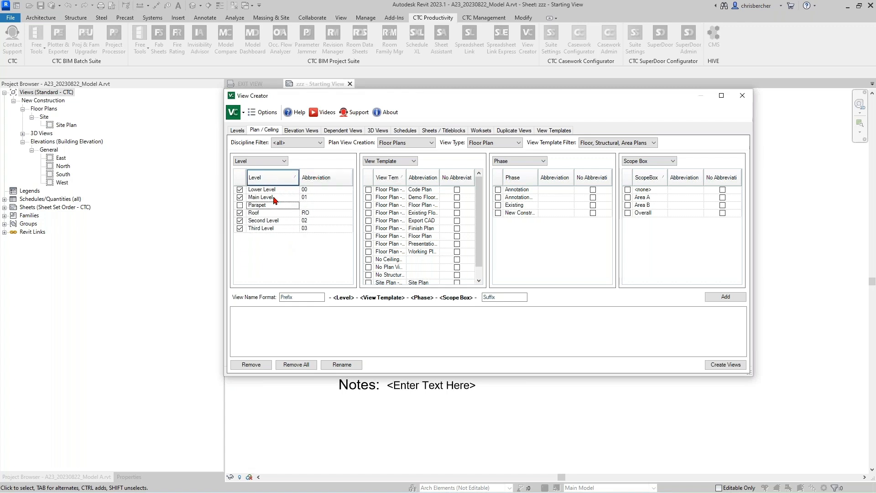
pyautogui.click(319, 177)
pyautogui.click(255, 177)
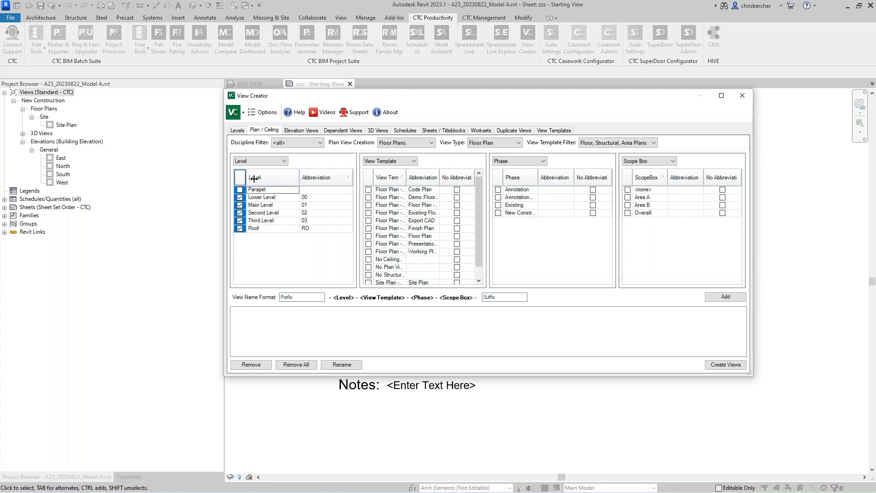
pyautogui.click(322, 178)
# - Widen the view template list and choose the Code Plan, Finish, General, Presentation and Working floor plan templates
pyautogui.moveTo(529, 98); pyautogui.dragTo(472, 91)
pyautogui.moveTo(704, 117); pyautogui.dragTo(796, 115)
pyautogui.moveTo(387, 170); pyautogui.dragTo(405, 166)
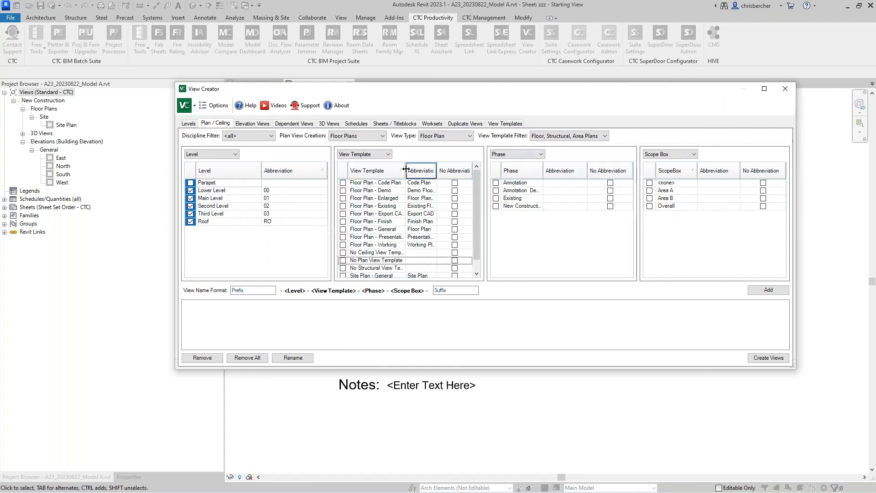
pyautogui.click(342, 182)
pyautogui.click(343, 190)
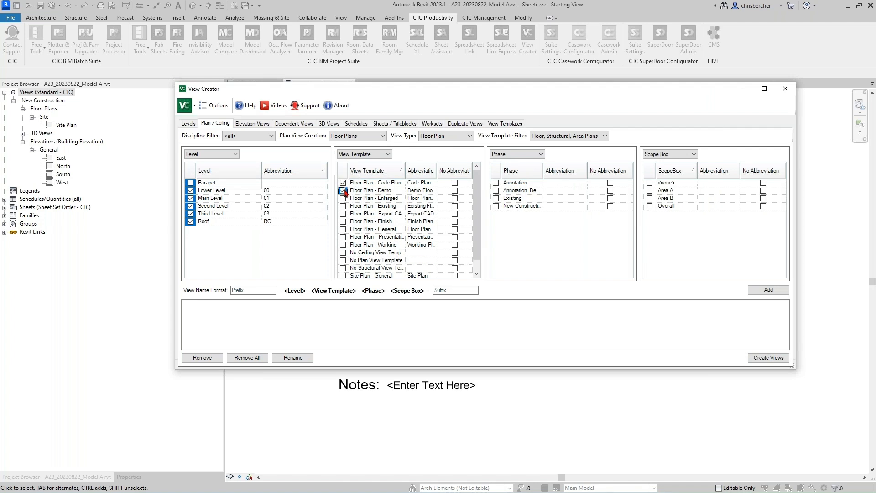
pyautogui.click(343, 191)
pyautogui.click(344, 222)
pyautogui.click(343, 221)
pyautogui.click(343, 229)
pyautogui.click(344, 238)
pyautogui.click(343, 238)
pyautogui.click(344, 245)
pyautogui.click(411, 172)
pyautogui.click(388, 171)
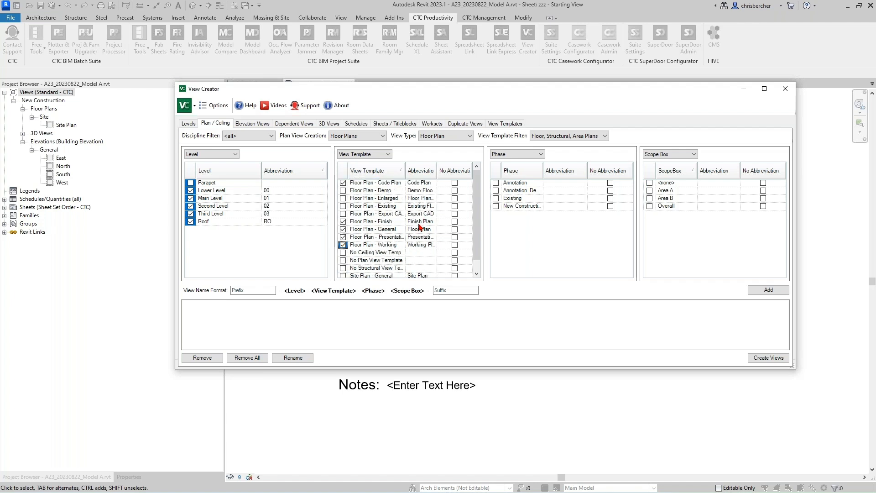
# - Review the available plan view creation types, keeping Floor Plans selected
pyautogui.click(357, 137)
pyautogui.click(360, 138)
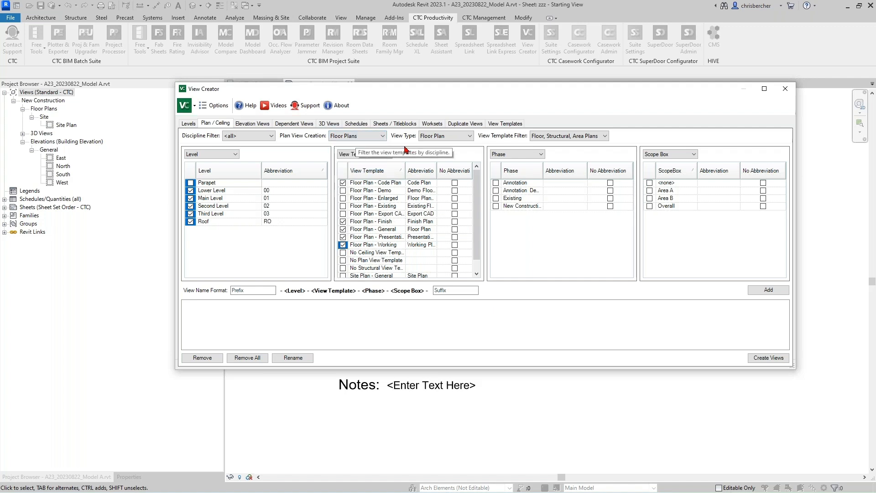
pyautogui.click(360, 137)
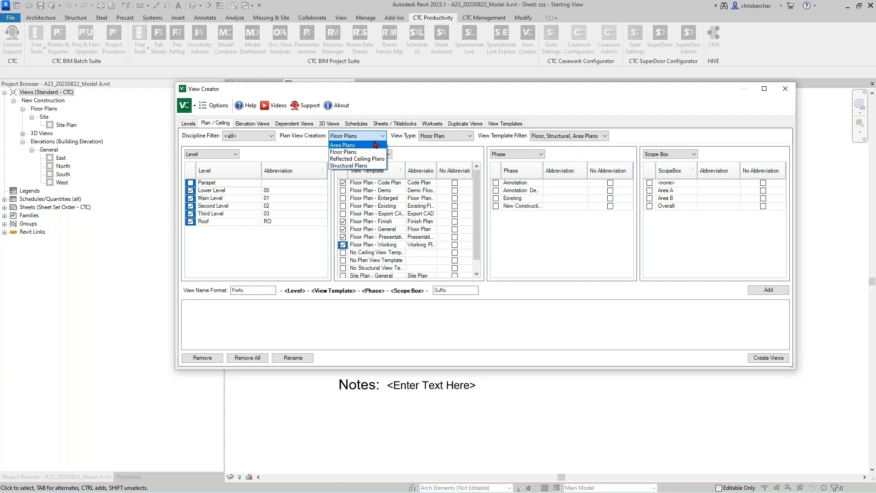
pyautogui.click(424, 154)
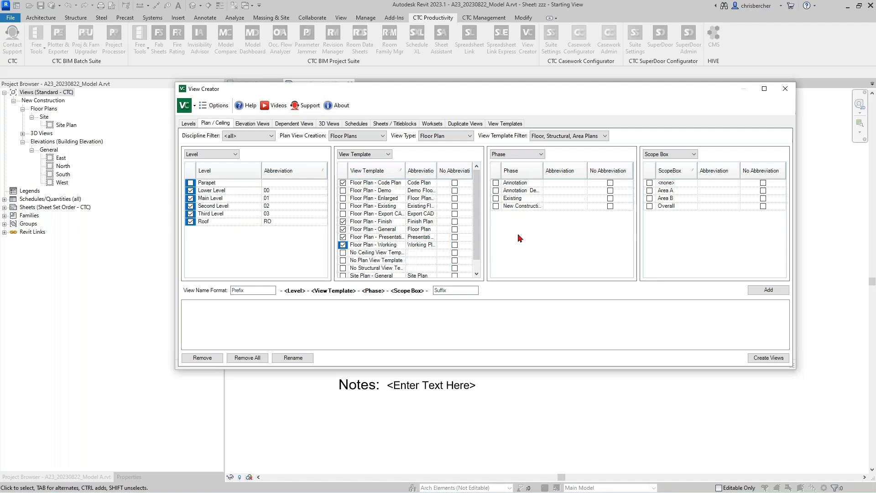
# - Choose the New Construction phase with no abbreviation, and include the Overall scope box
pyautogui.click(496, 206)
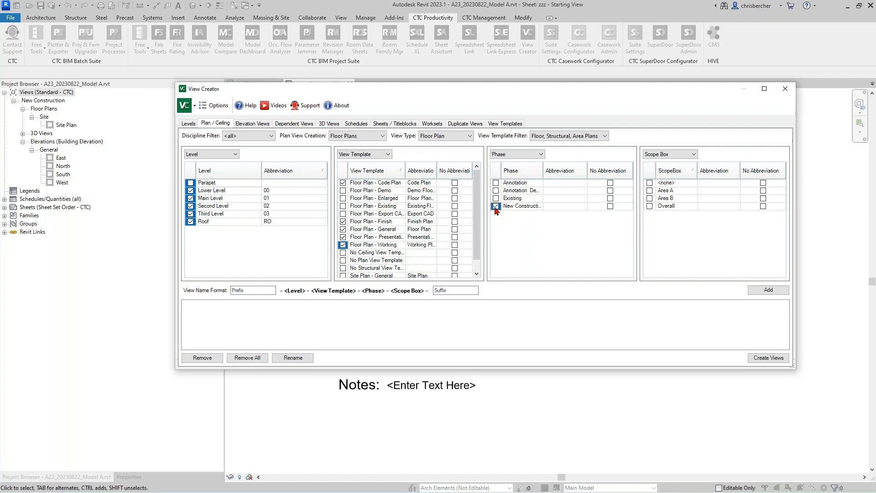
pyautogui.click(610, 206)
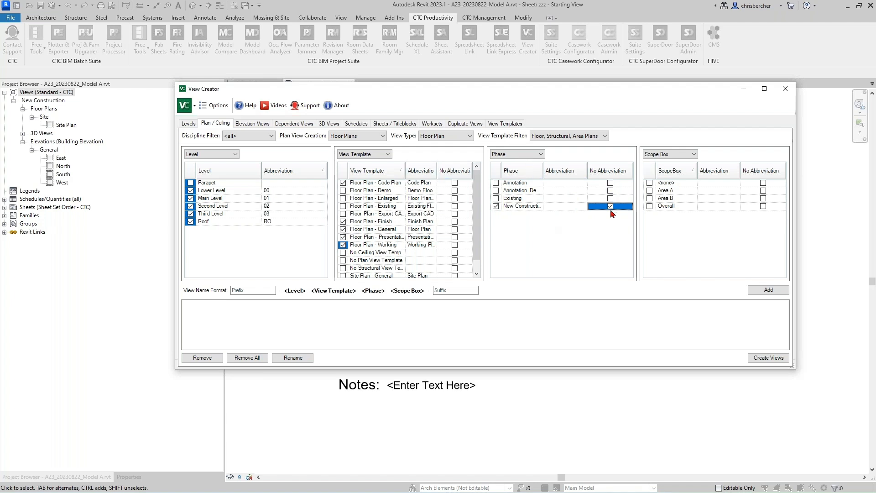
pyautogui.click(649, 206)
pyautogui.click(729, 206)
# - Try ordering the view name format as View Template, Level, Scope Box, Phase
pyautogui.click(226, 155)
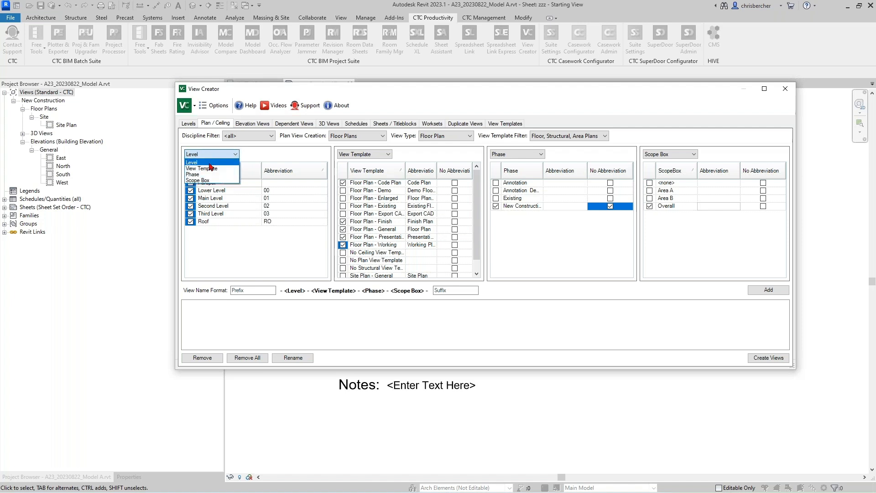
pyautogui.click(212, 169)
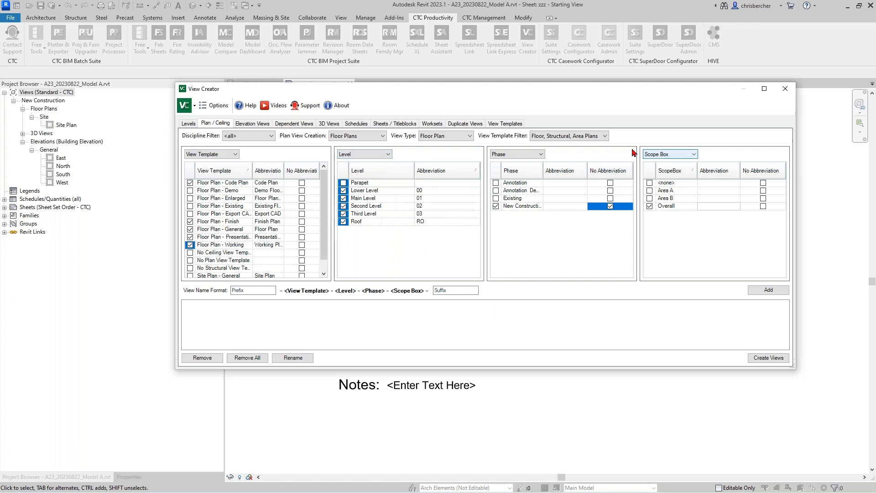
pyautogui.click(530, 155)
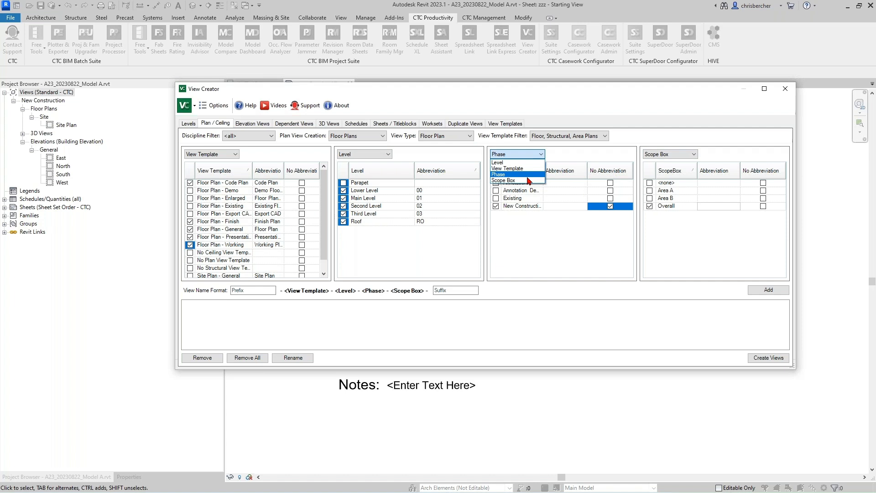
pyautogui.click(525, 174)
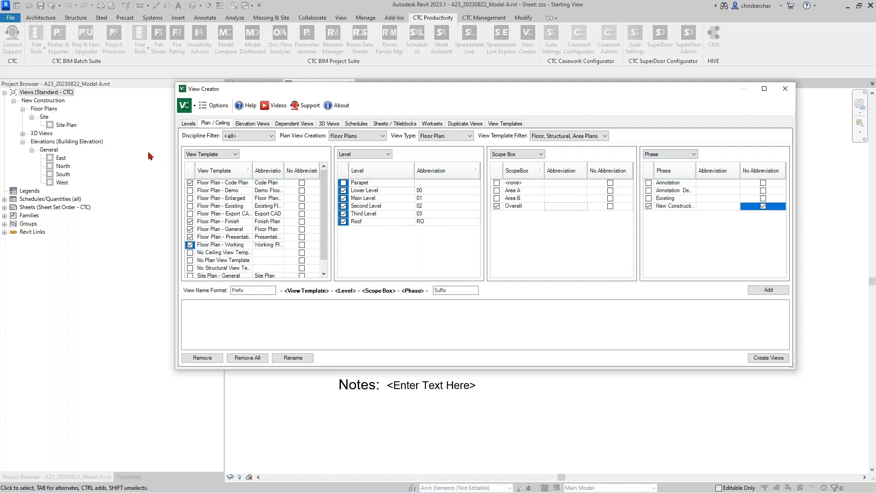
# - Restore the view name format order to Level, View Template, Phase, Scope Box
pyautogui.click(230, 155)
pyautogui.click(309, 155)
pyautogui.click(203, 154)
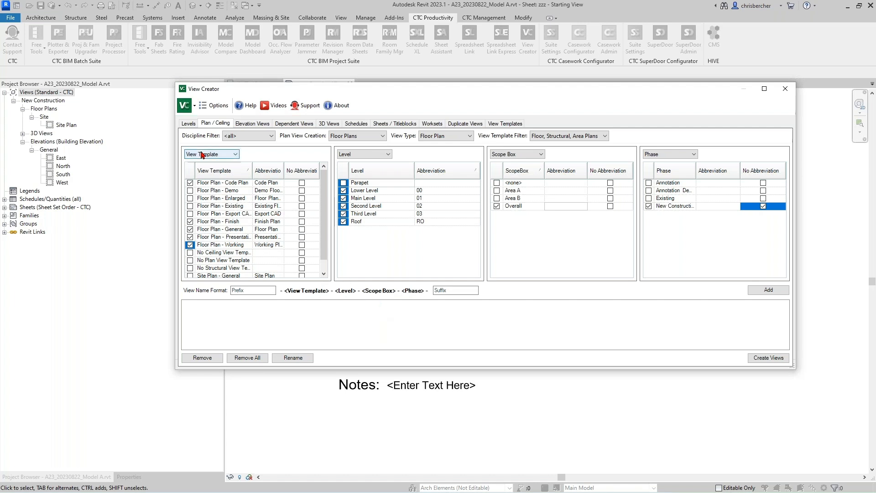
pyautogui.click(196, 165)
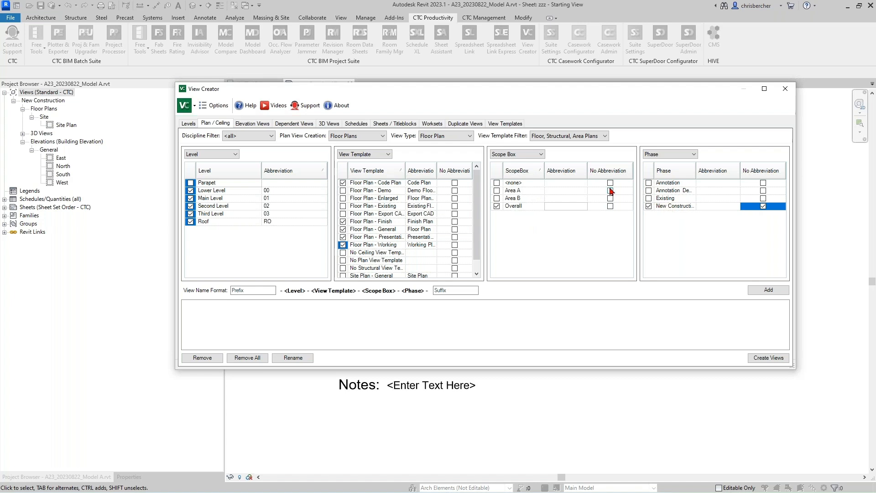
pyautogui.click(508, 155)
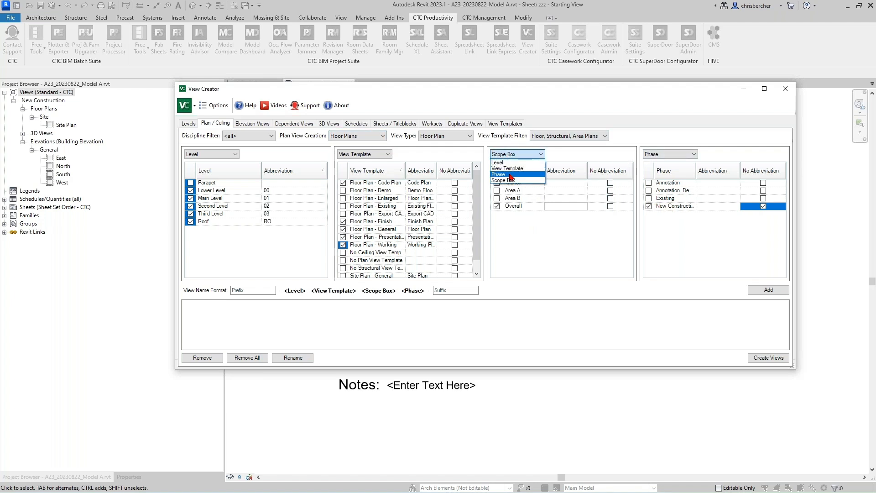
pyautogui.click(503, 169)
# - Keep the Overall scope box name in the view names and add the chosen floor plan combinations to the creation list
pyautogui.click(764, 207)
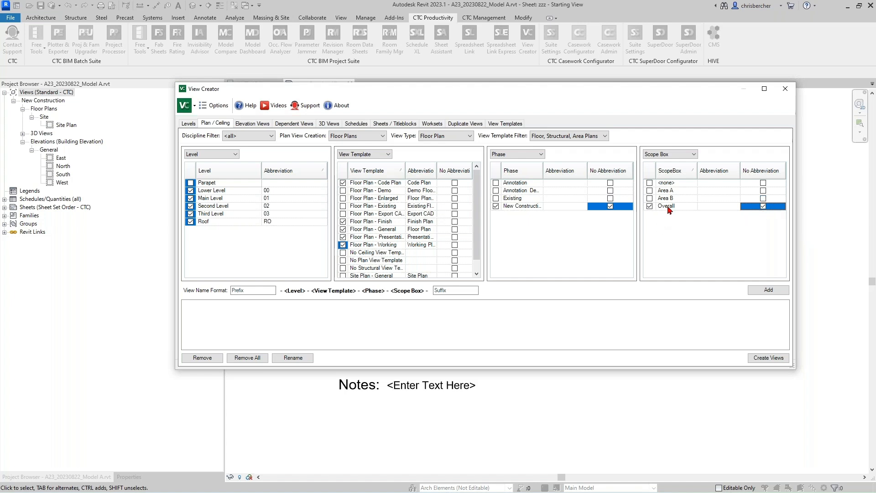
pyautogui.click(763, 207)
pyautogui.click(769, 290)
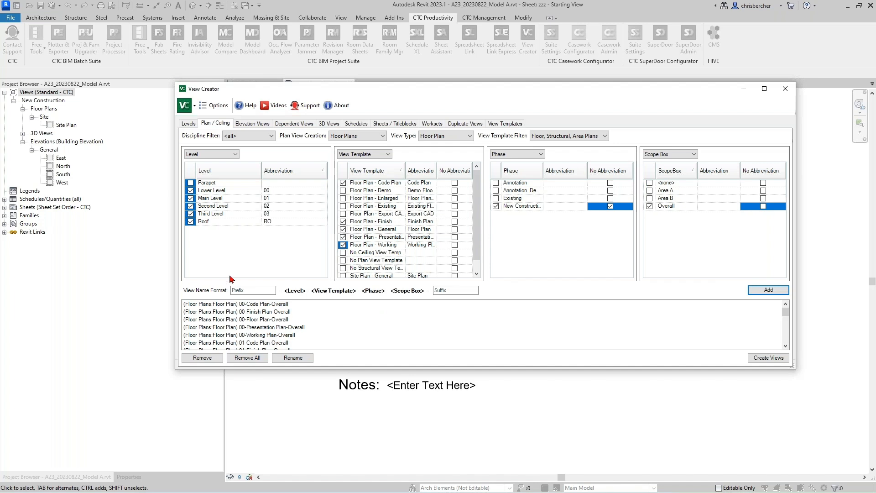
# - Review the list of queued floor plan views, create them all, and dismiss the creation report
pyautogui.scroll(-8, 247, 329)
pyautogui.scroll(6, 248, 324)
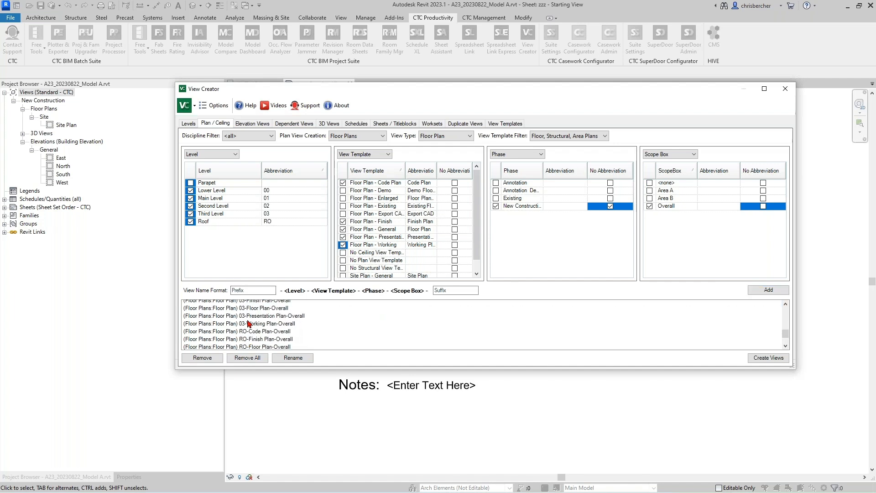
pyautogui.click(772, 358)
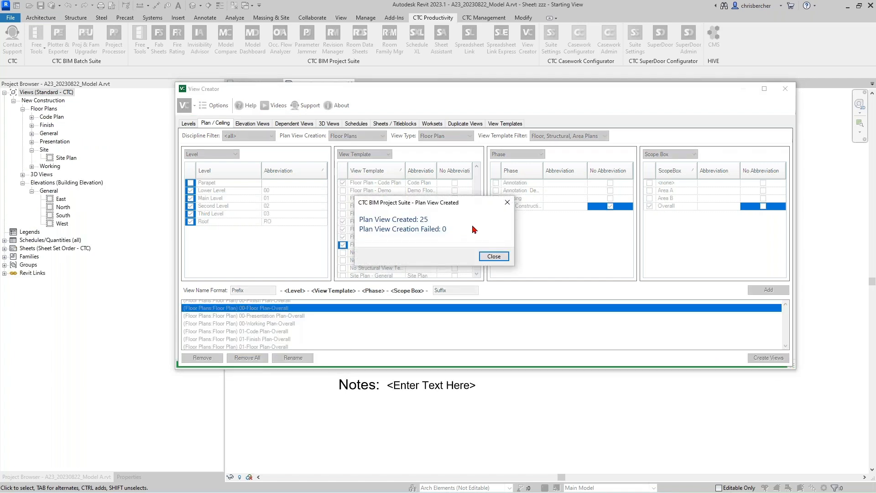
pyautogui.click(493, 257)
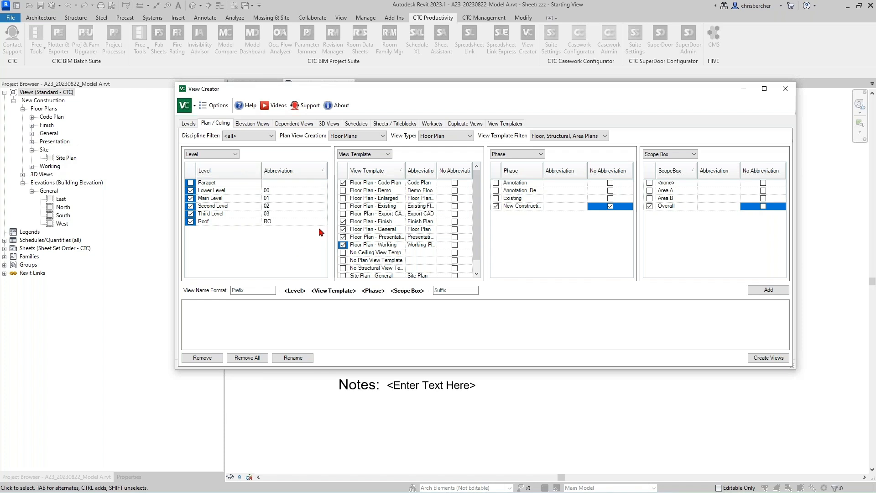
# - Set the plan view creation to Reflected Ceiling Plans and include only the Lower, Main, Second and Third levels
pyautogui.click(358, 136)
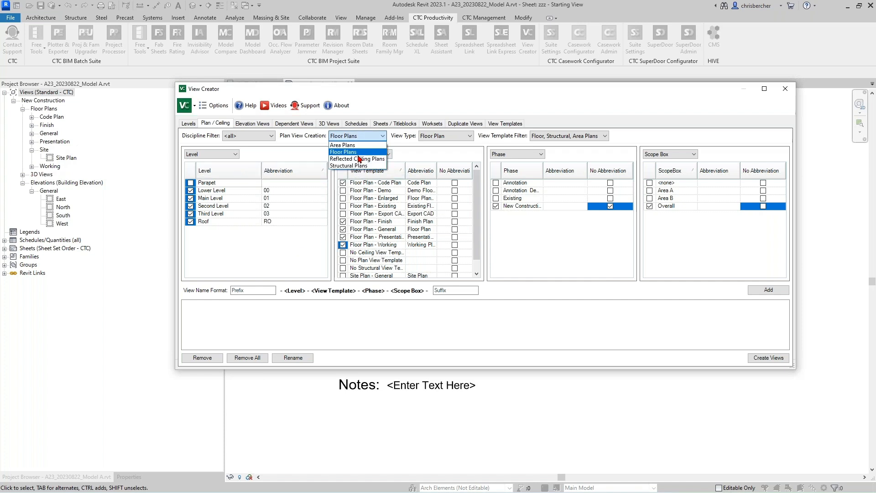
pyautogui.click(353, 159)
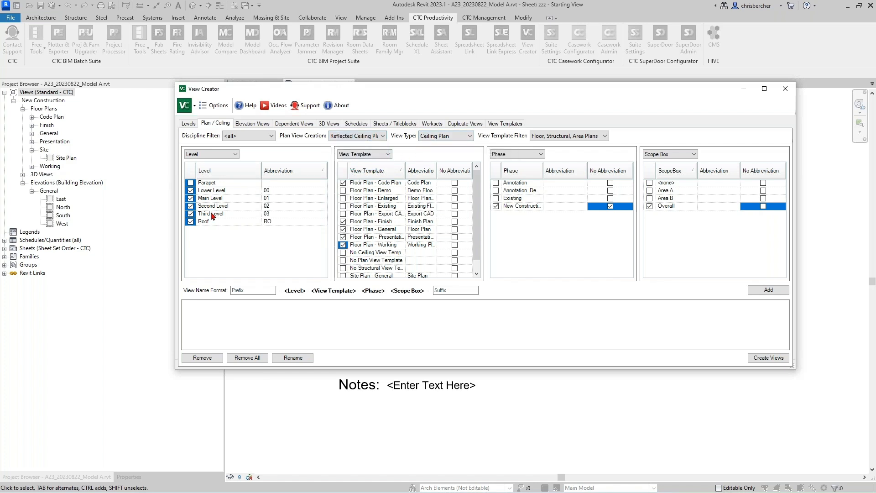
pyautogui.click(190, 222)
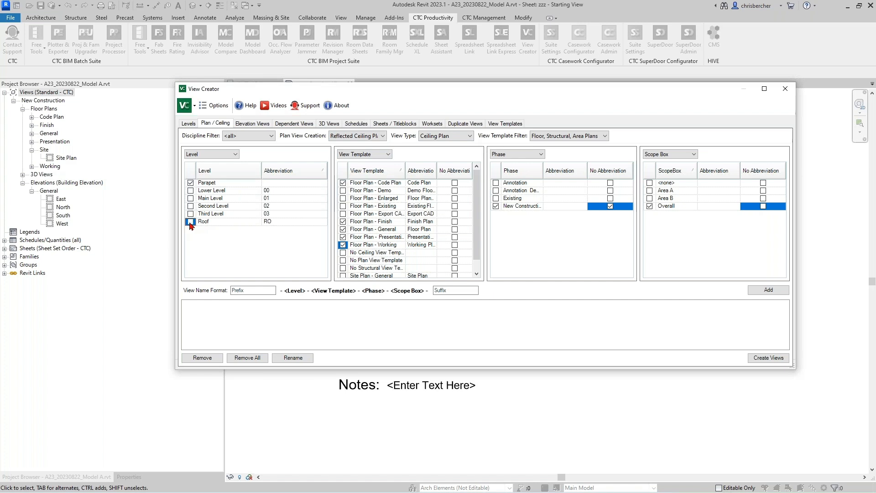
pyautogui.click(191, 183)
pyautogui.click(191, 191)
pyautogui.click(191, 199)
pyautogui.click(191, 207)
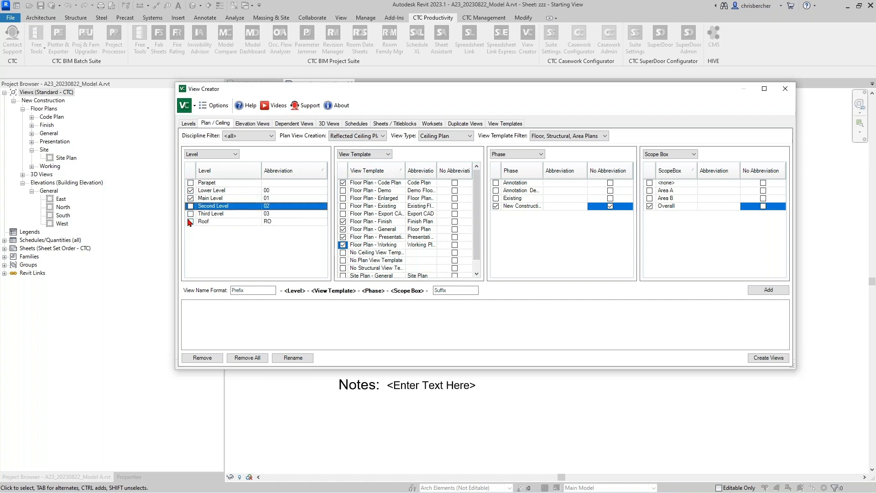
pyautogui.click(191, 214)
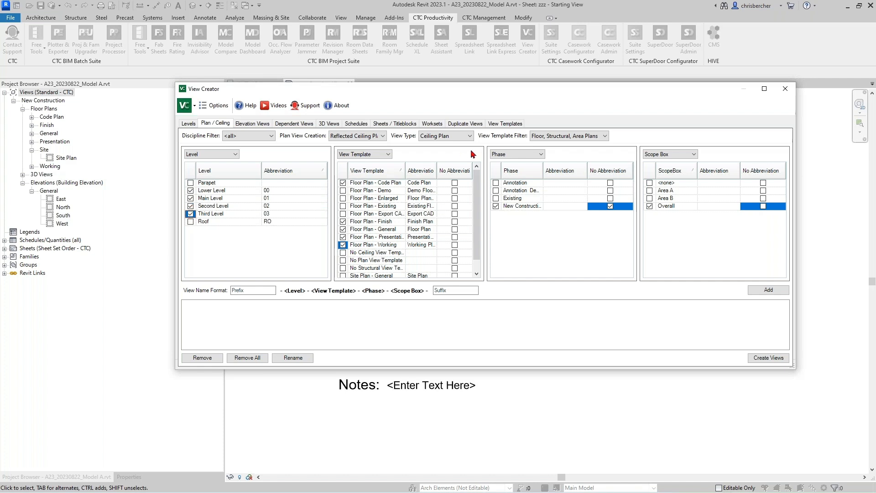
# - Clear all the chosen floor plan view templates so that no template in the list is selected
pyautogui.click(344, 206)
pyautogui.click(343, 182)
pyautogui.click(343, 170)
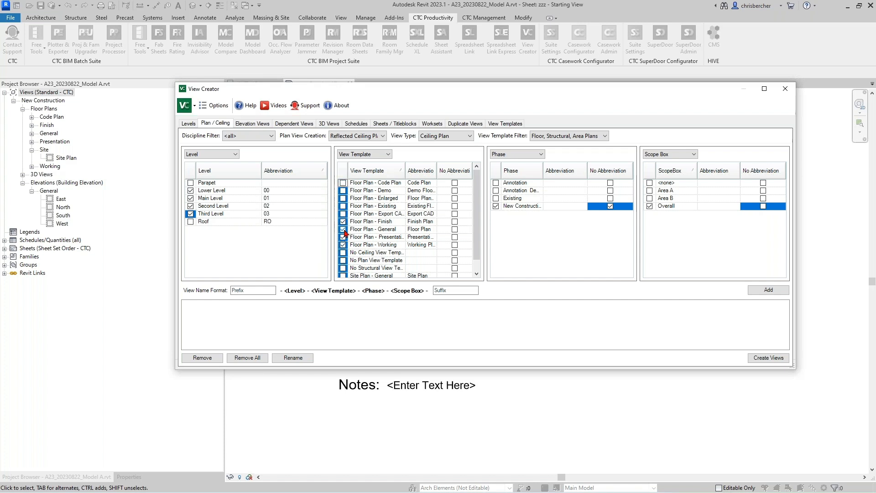
pyautogui.click(344, 223)
pyautogui.click(344, 206)
pyautogui.click(343, 198)
pyautogui.click(343, 191)
pyautogui.click(343, 214)
pyautogui.click(343, 252)
pyautogui.click(343, 260)
pyautogui.click(343, 268)
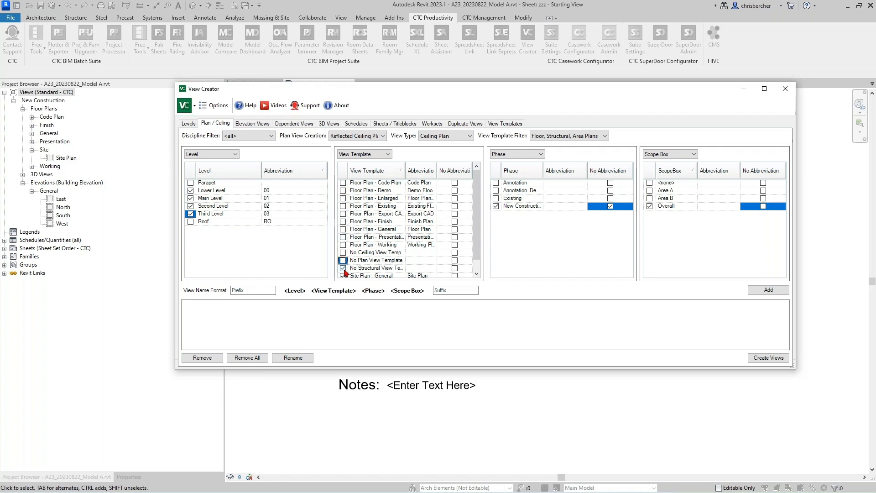
pyautogui.scroll(-1, 360, 260)
pyautogui.click(343, 268)
pyautogui.scroll(1, 388, 212)
pyautogui.scroll(-1, 376, 242)
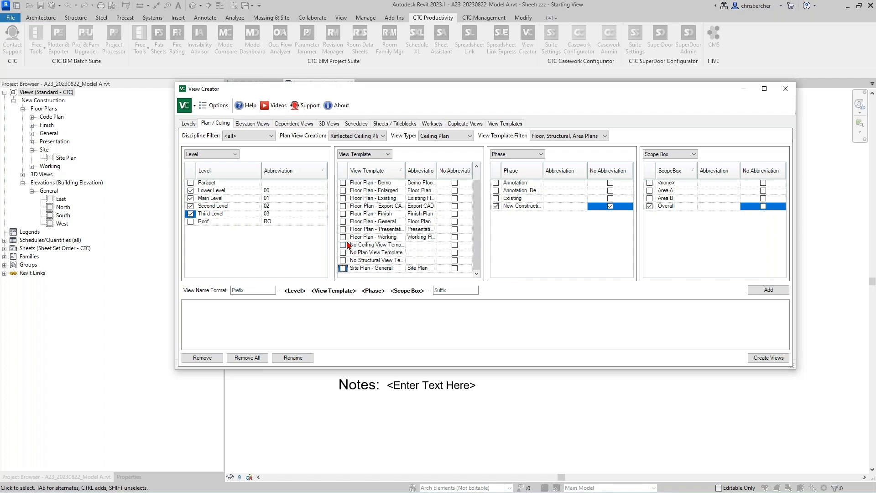
# - Filter the view templates to Ceiling Plans and select only Reflected Ceiling Plan - General, adjusting the column widths to read the names
pyautogui.click(361, 155)
pyautogui.click(371, 169)
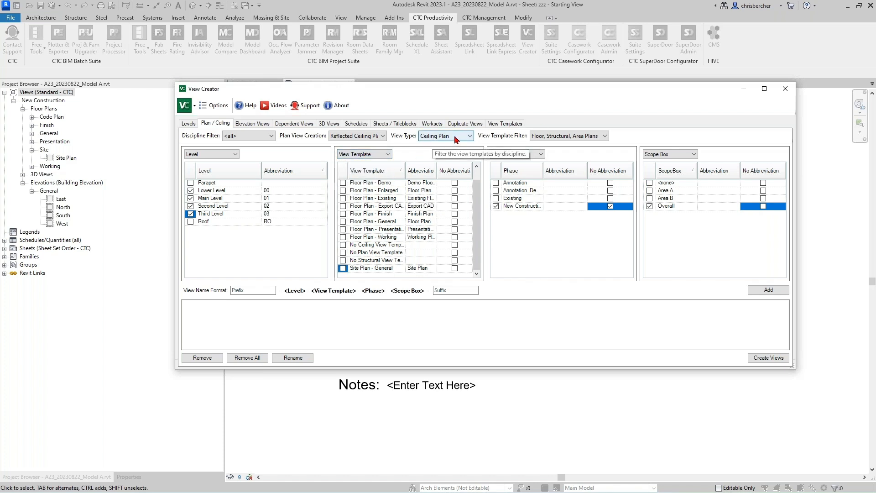
pyautogui.moveTo(406, 169); pyautogui.dragTo(444, 169)
pyautogui.scroll(1, 363, 269)
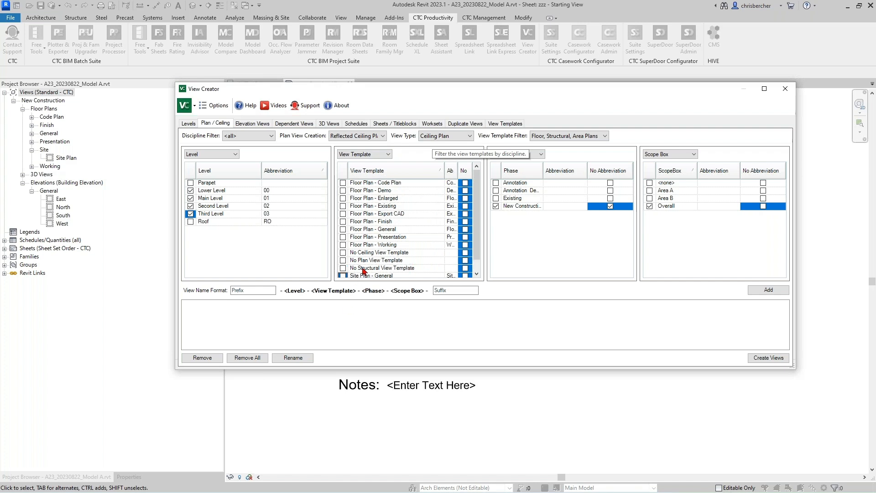
pyautogui.scroll(-1, 368, 230)
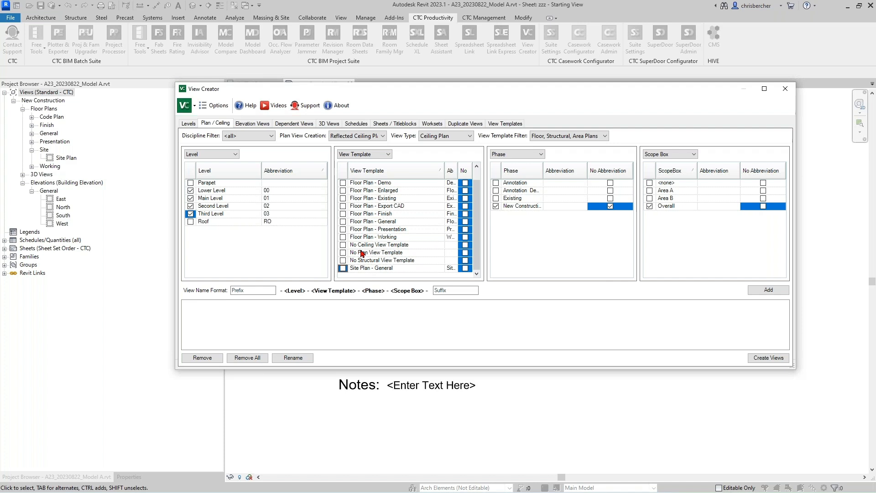
pyautogui.click(360, 245)
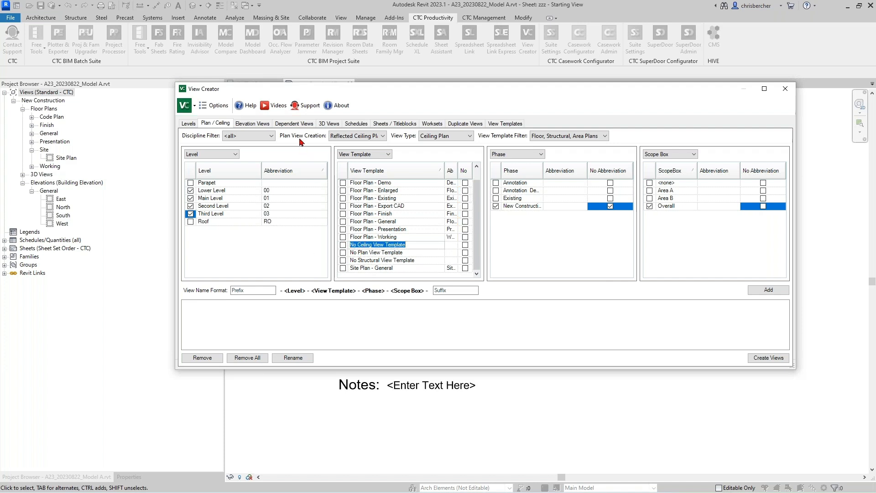
pyautogui.click(574, 136)
pyautogui.click(569, 157)
pyautogui.click(374, 247)
pyautogui.click(344, 206)
pyautogui.click(343, 214)
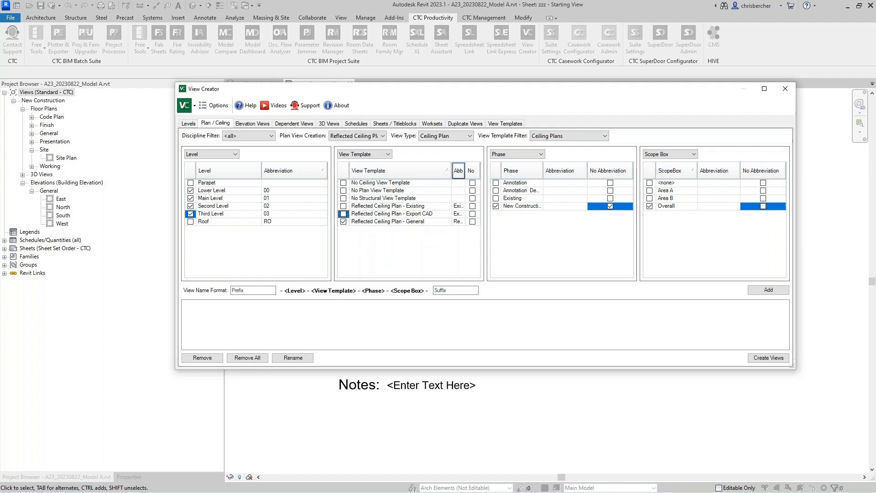
pyautogui.moveTo(451, 168); pyautogui.dragTo(420, 175)
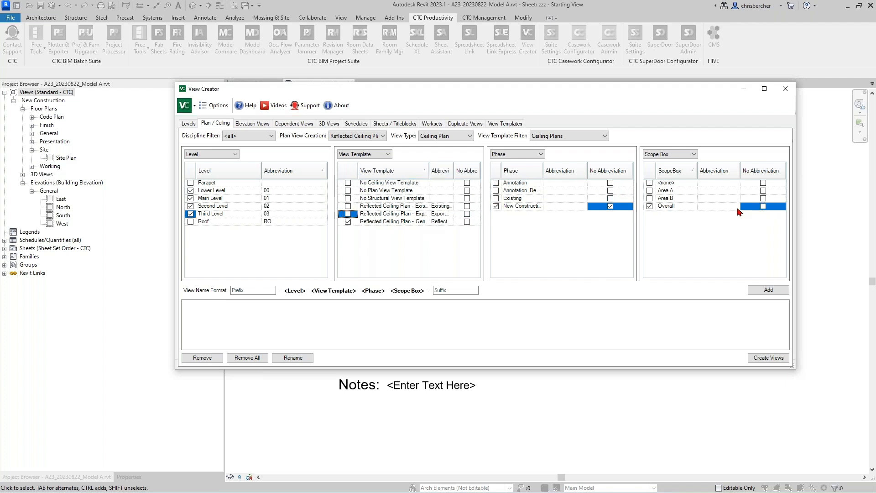
# - Add the reflected ceiling plan combinations to the creation list, create the views, and dismiss the creation report
pyautogui.click(770, 292)
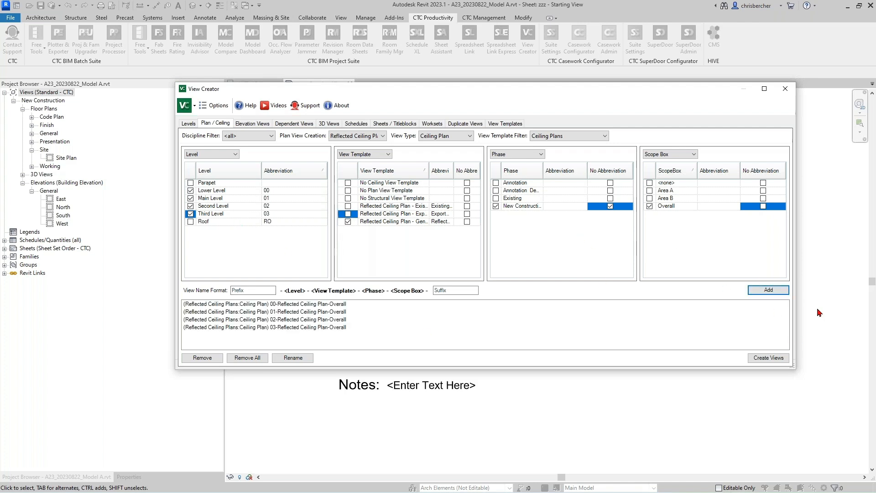
pyautogui.click(769, 359)
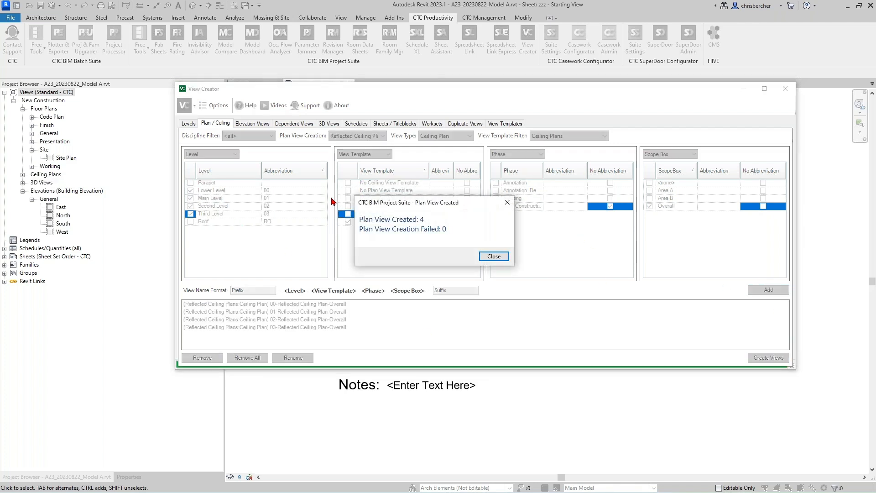
pyautogui.click(494, 256)
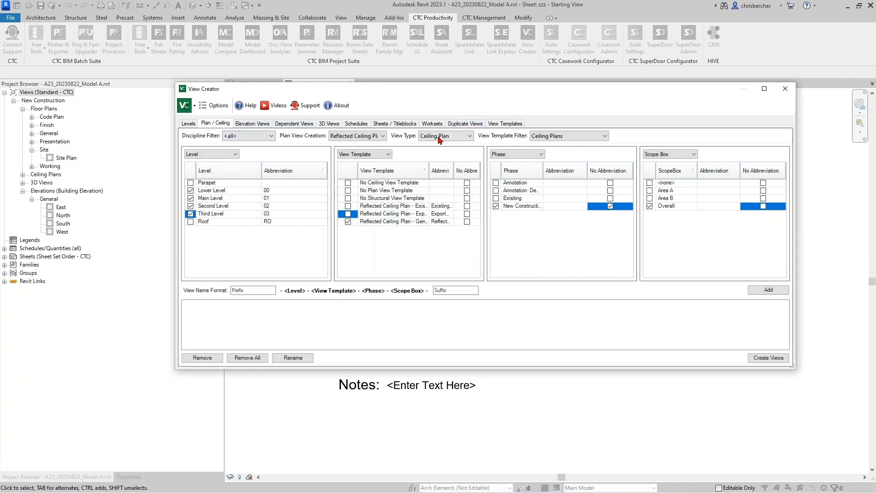
# - Open the dependent view settings, sort the list by view name, and widen the Views and View Type columns
pyautogui.click(279, 125)
pyautogui.click(200, 155)
pyautogui.click(215, 157)
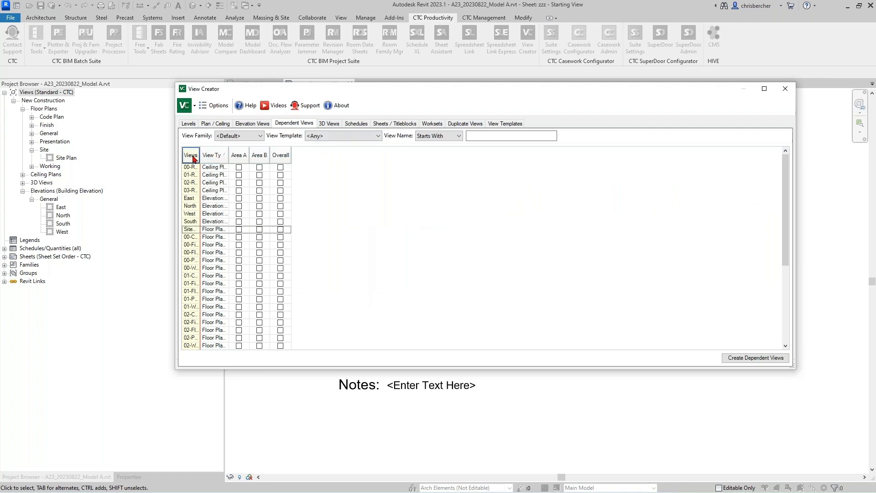
pyautogui.click(192, 156)
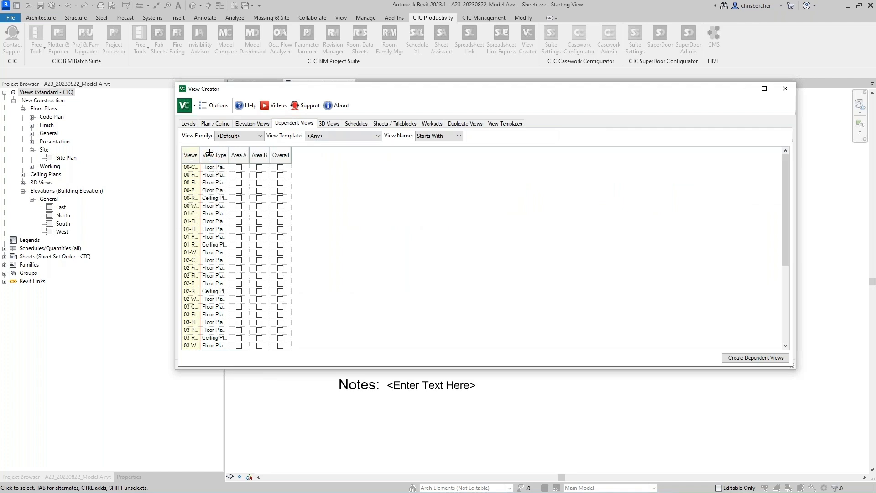
pyautogui.moveTo(209, 152); pyautogui.dragTo(290, 154)
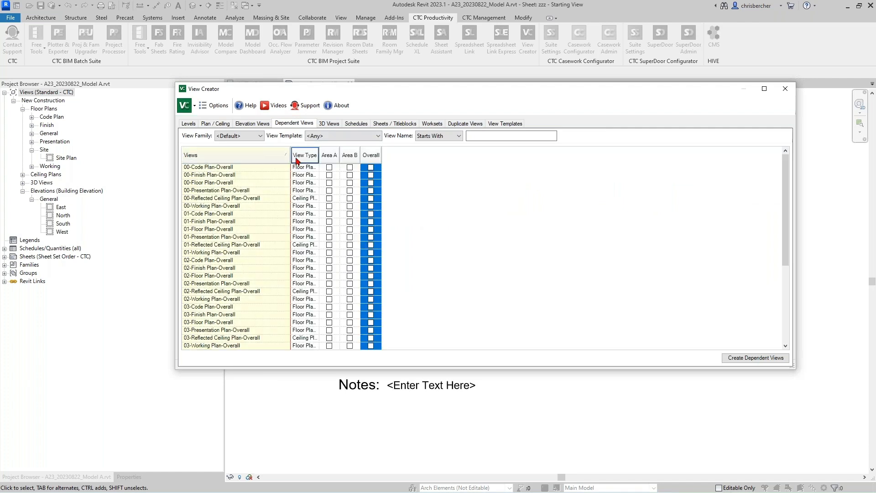
pyautogui.click(320, 154)
pyautogui.moveTo(428, 154); pyautogui.dragTo(371, 158)
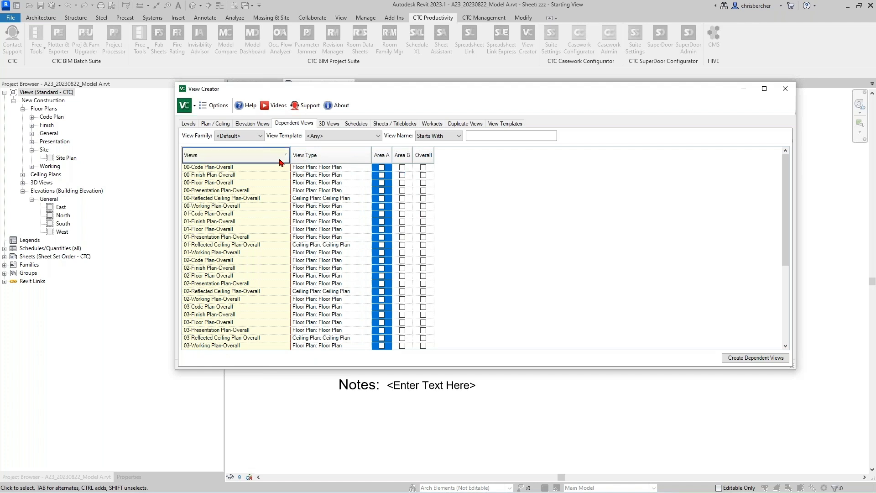
pyautogui.click(253, 156)
pyautogui.click(245, 157)
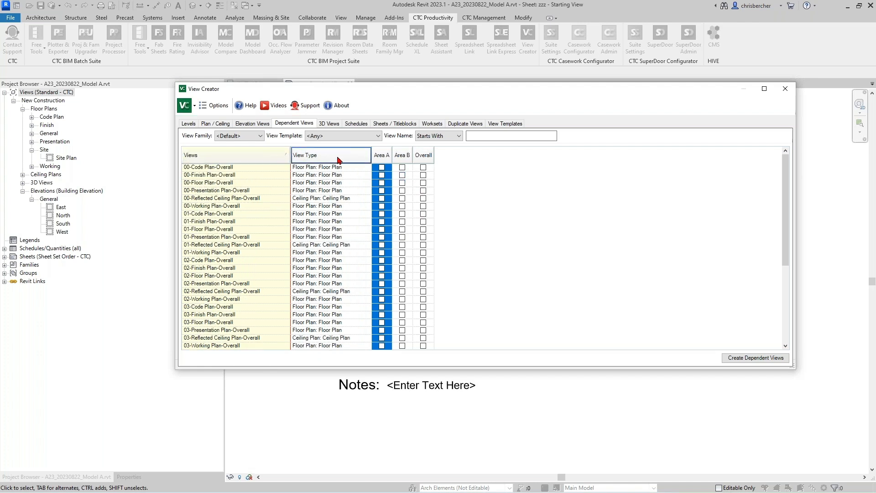
# - Try selecting the view names from 00-Code Plan-Overall to RO-Working Plan-Overall, leaving out the East and North elevations
pyautogui.doubleClick(230, 167)
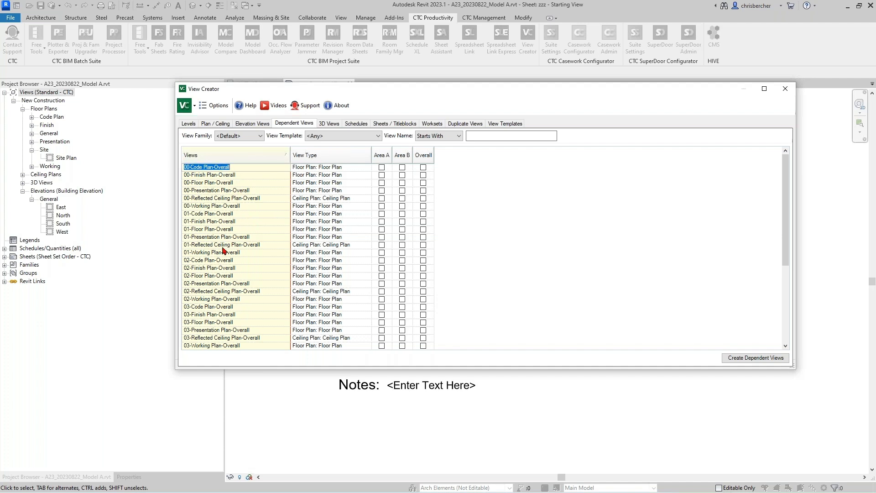
pyautogui.scroll(-4, 234, 268)
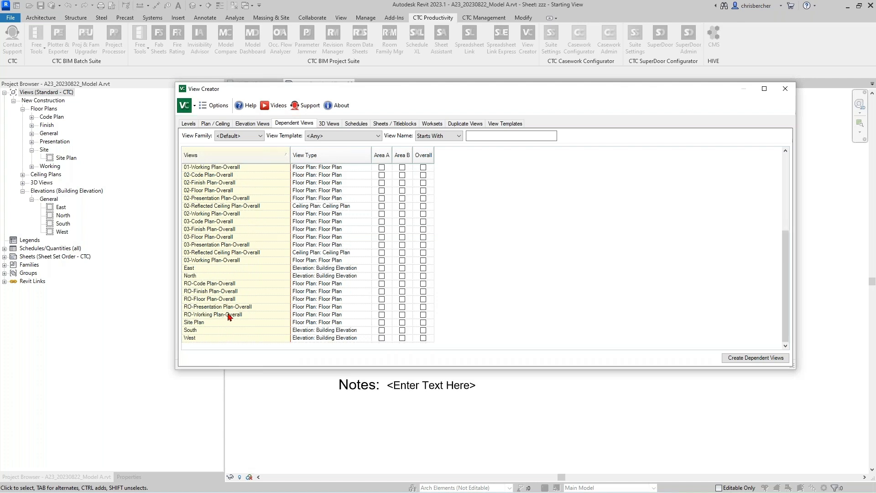
pyautogui.keyDown('shift'); pyautogui.click(229, 317); pyautogui.keyUp('shift')
pyautogui.keyDown('ctrl'); pyautogui.click(208, 268); pyautogui.keyUp('ctrl')
pyautogui.keyDown('ctrl'); pyautogui.click(210, 277); pyautogui.keyUp('ctrl')
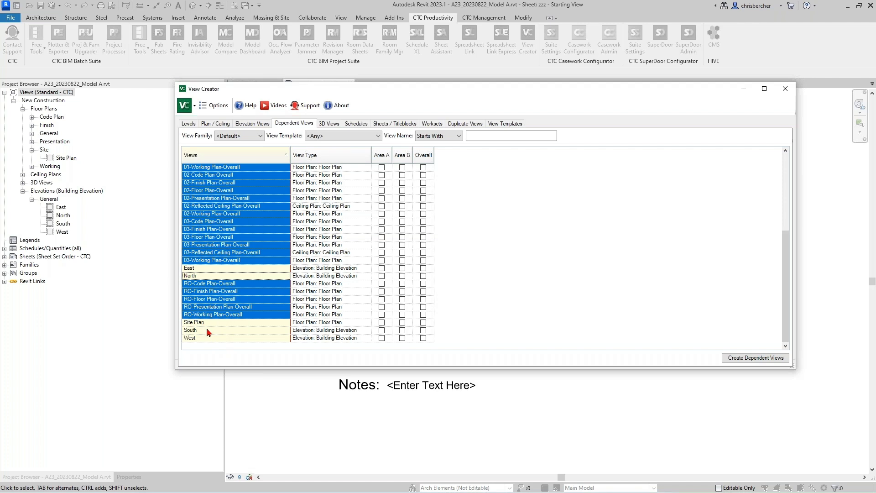
pyautogui.scroll(4, 215, 339)
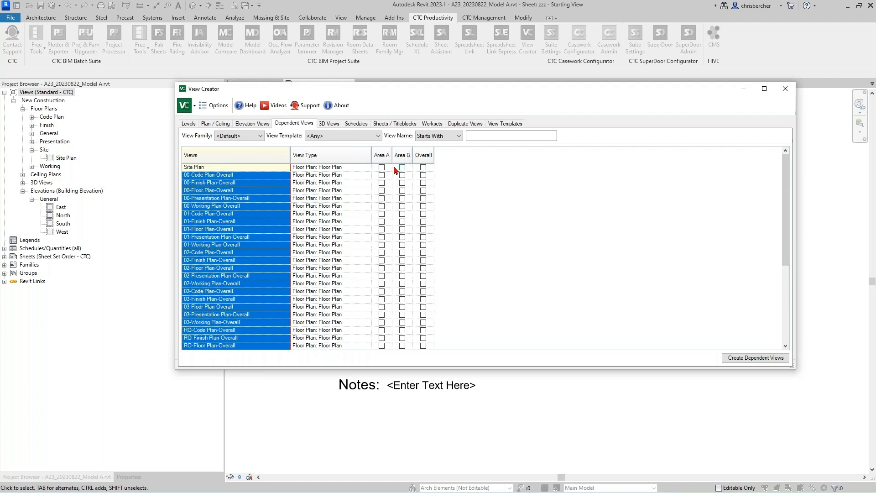
# - Mark Area A and Area B dependent views for every floor plan and reflected ceiling plan, leaving the elevations out
pyautogui.moveTo(390, 171); pyautogui.dragTo(398, 322)
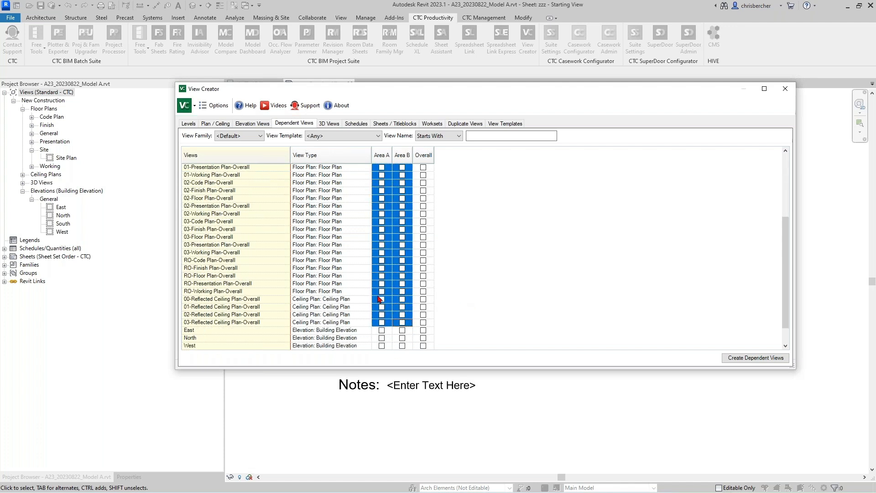
pyautogui.scroll(3, 379, 297)
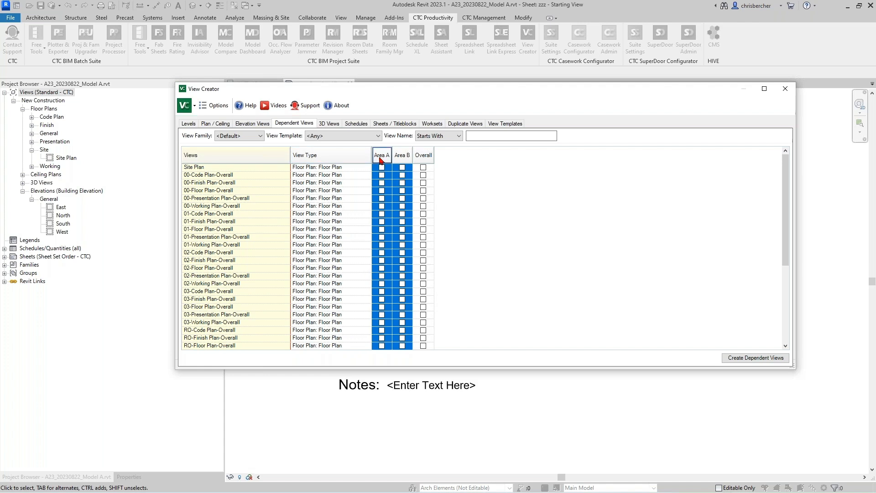
pyautogui.scroll(-4, 381, 209)
pyautogui.scroll(3, 385, 244)
pyautogui.click(382, 198)
pyautogui.click(235, 206)
pyautogui.moveTo(382, 182); pyautogui.dragTo(186, 264)
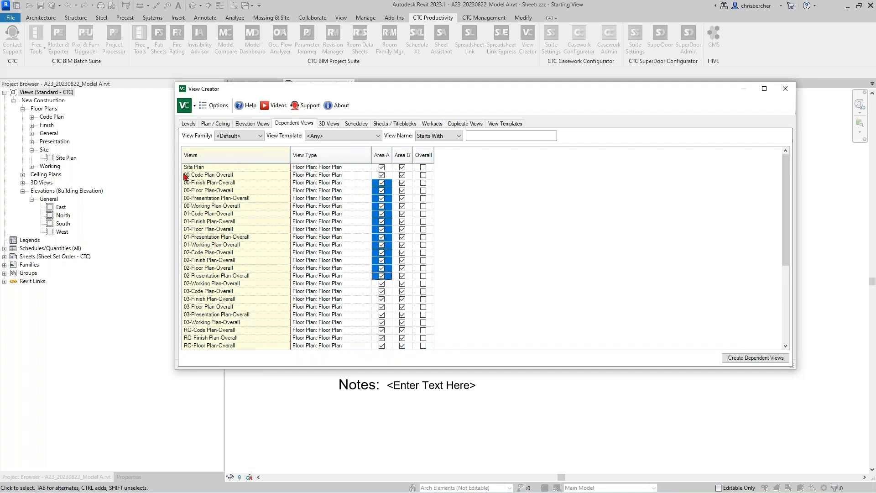
# - Sort the list by view name again and exclude Site Plan from the Area A and Area B dependent views
pyautogui.click(201, 155)
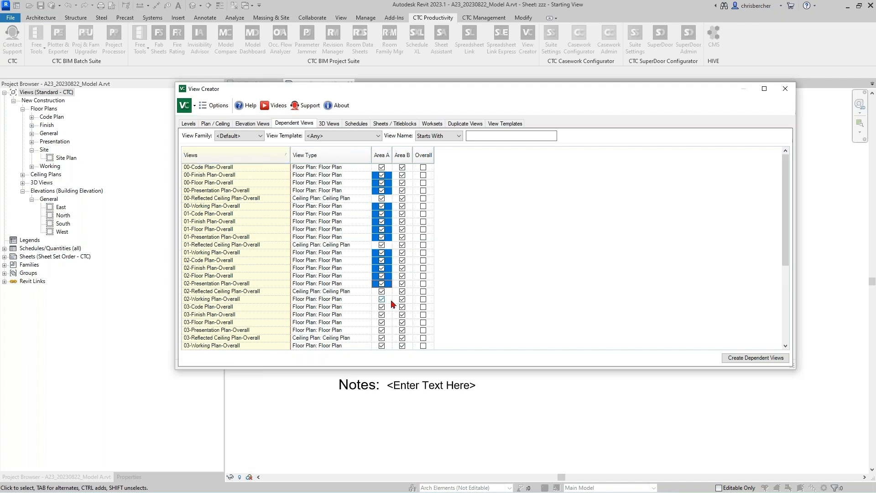
pyautogui.scroll(-4, 237, 301)
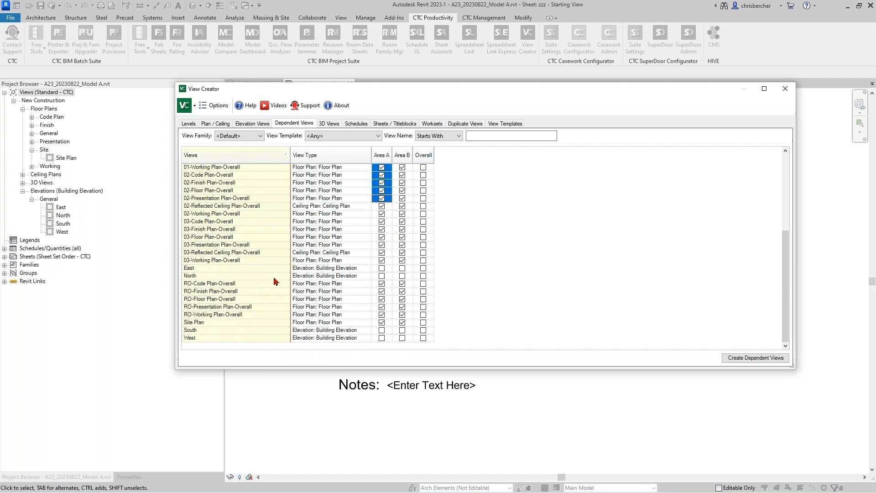
pyautogui.click(382, 324)
pyautogui.click(403, 324)
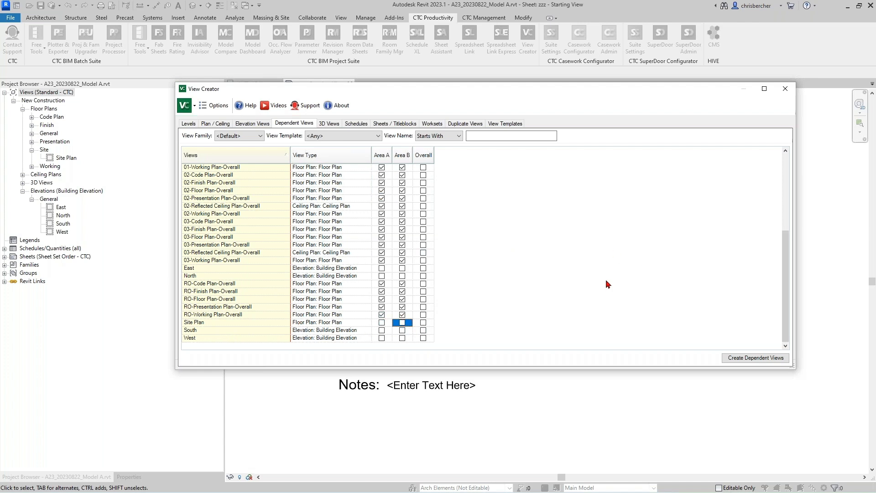
# - Create the marked Area A and Area B dependent views and dismiss the creation report
pyautogui.click(759, 359)
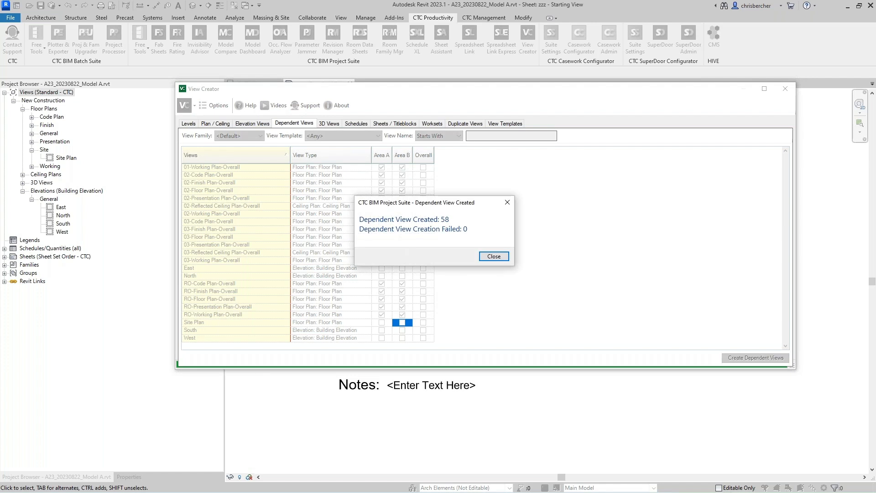
pyautogui.click(494, 256)
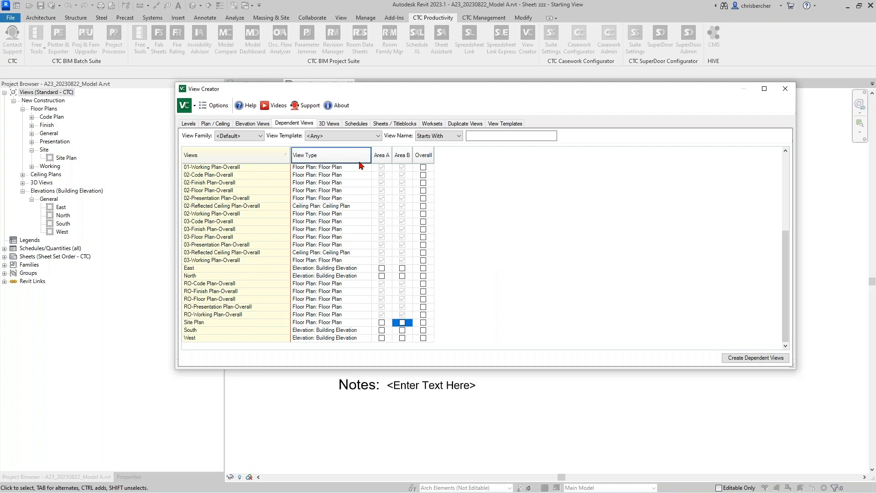
pyautogui.moveTo(385, 90); pyautogui.dragTo(371, 84)
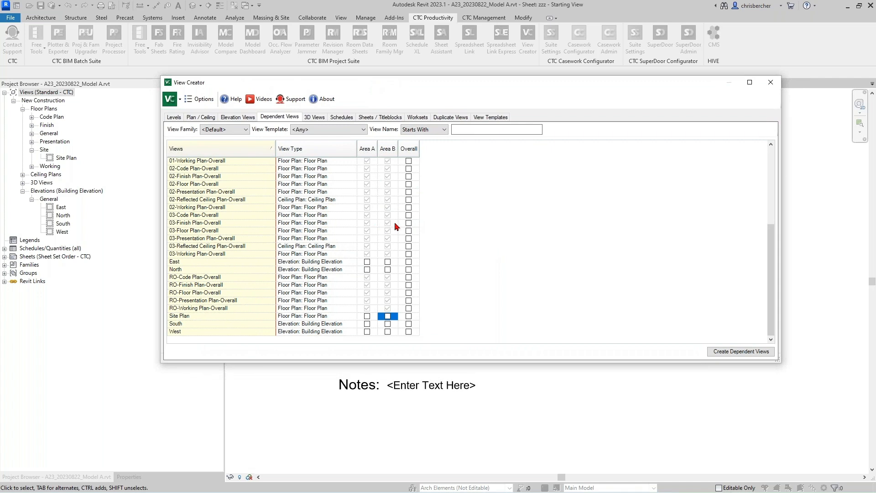
pyautogui.click(366, 192)
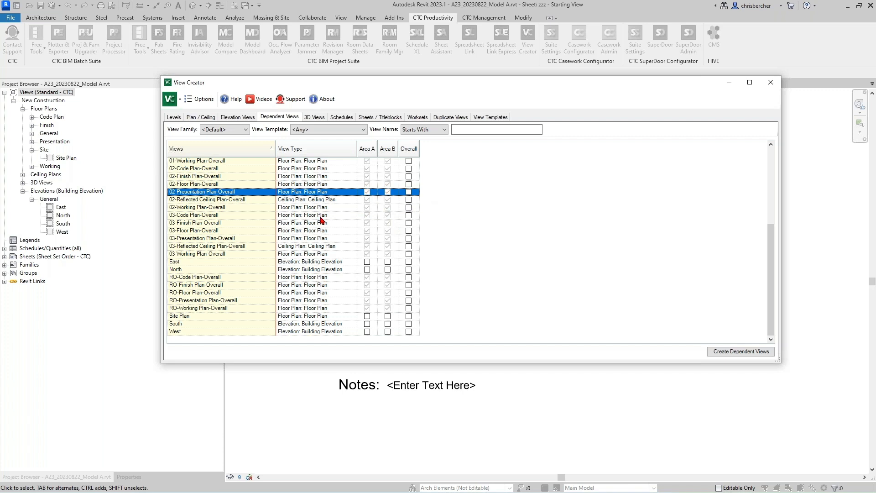
# - Review the Sheets / Titleblocks and Worksets settings in View Creator
pyautogui.click(31, 134)
pyautogui.click(386, 117)
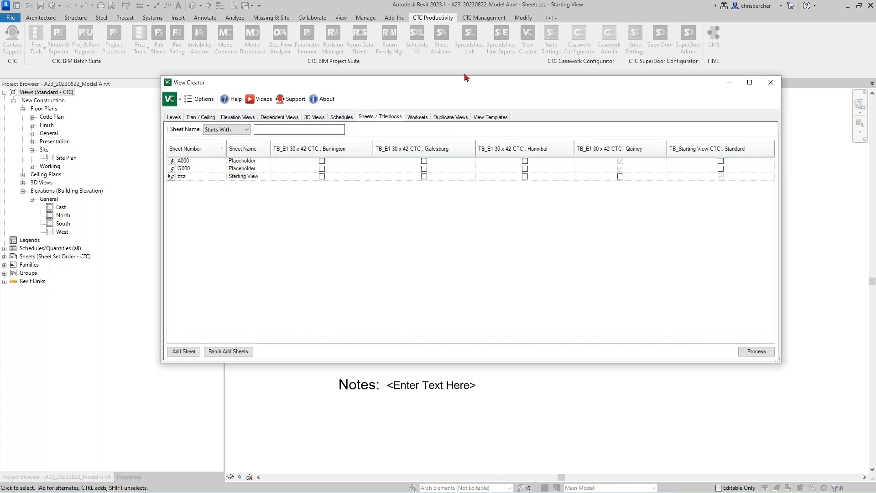
pyautogui.click(416, 116)
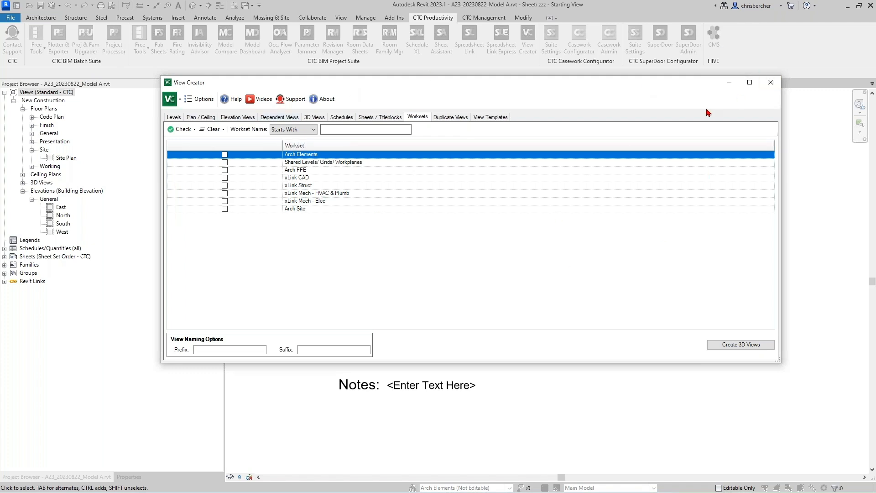
# - Expand the Finish floor plans and inspect the Area A and Area B dependents under 00-Finish Plan-Overall
pyautogui.click(32, 125)
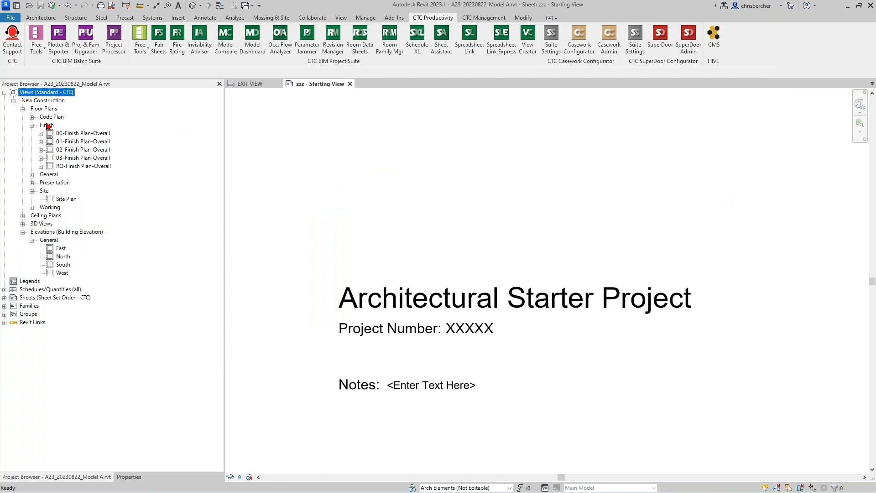
pyautogui.click(41, 134)
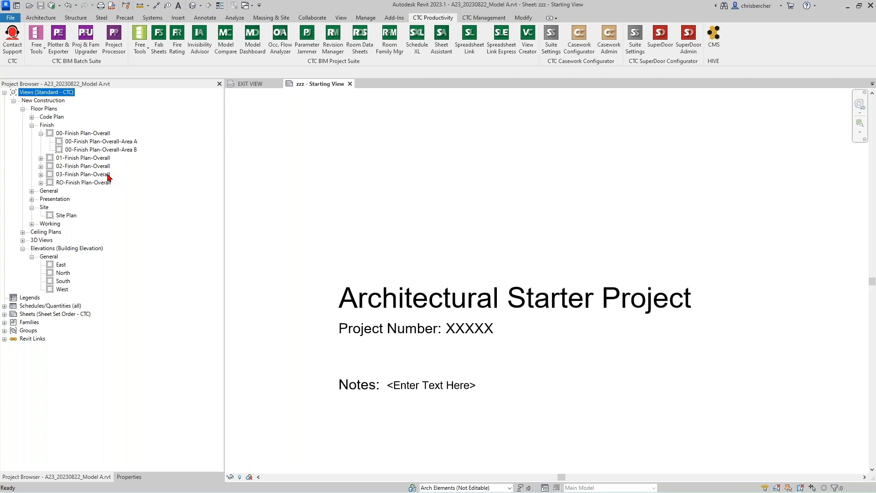
pyautogui.click(112, 142)
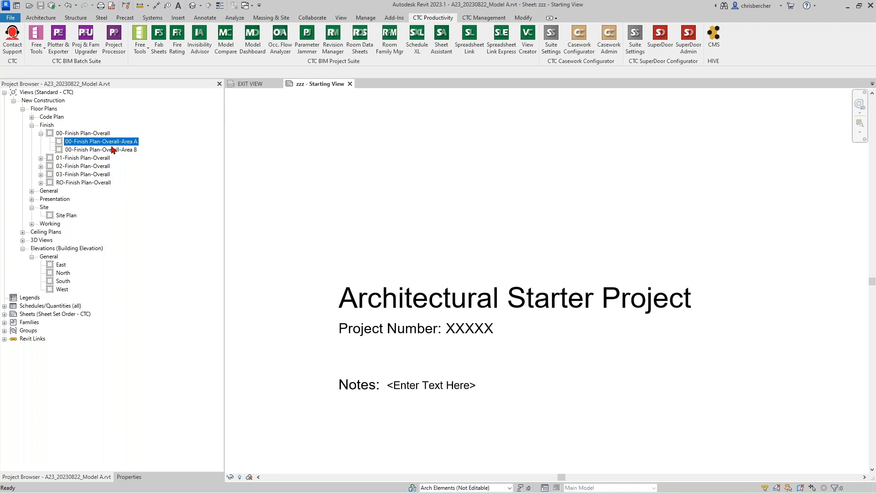
pyautogui.click(84, 133)
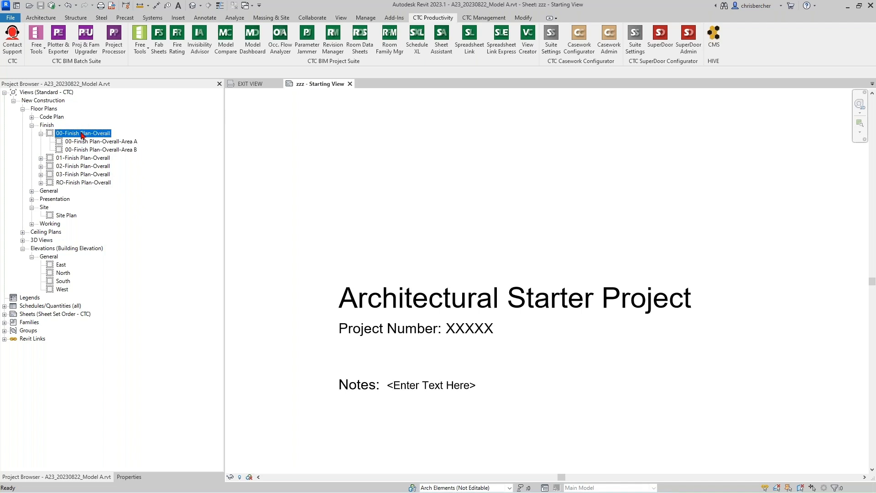
pyautogui.click(116, 142)
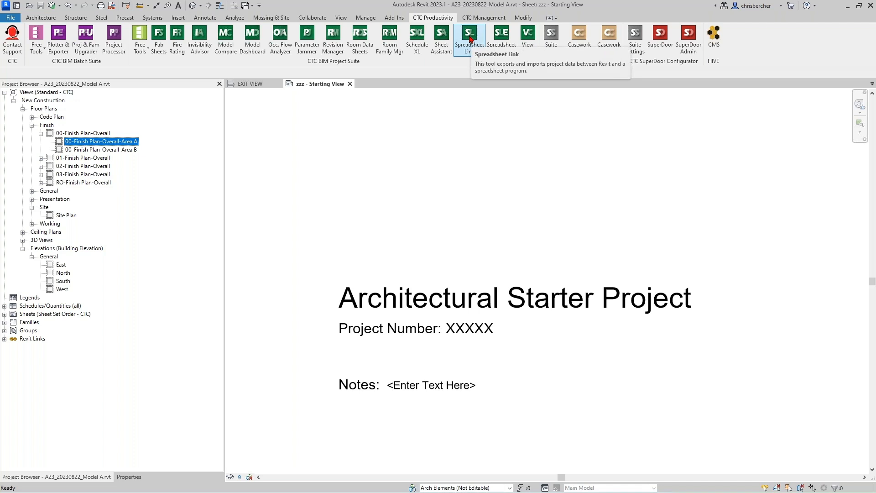
# - Check EXIT VIEW in the other model, return to the zzz - Starting View sheet, and open Spreadsheet Link
pyautogui.click(255, 84)
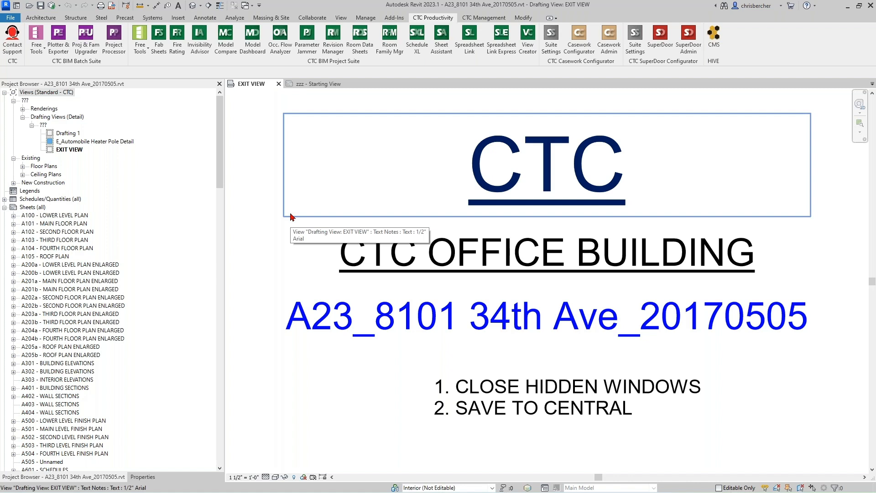
pyautogui.click(318, 83)
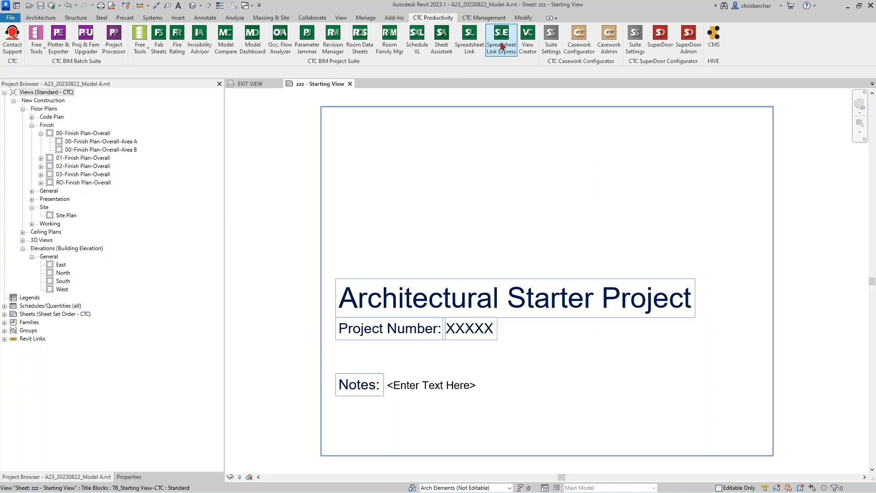
pyautogui.click(473, 54)
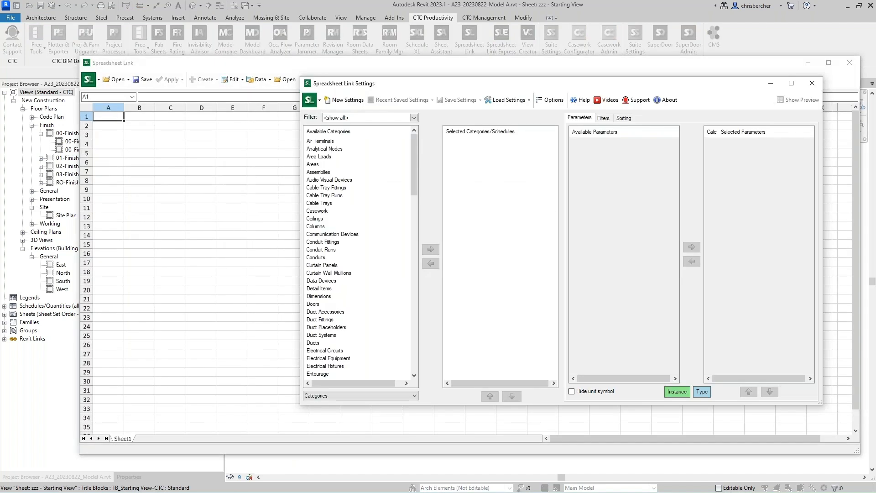
pyautogui.moveTo(576, 89); pyautogui.dragTo(609, 87)
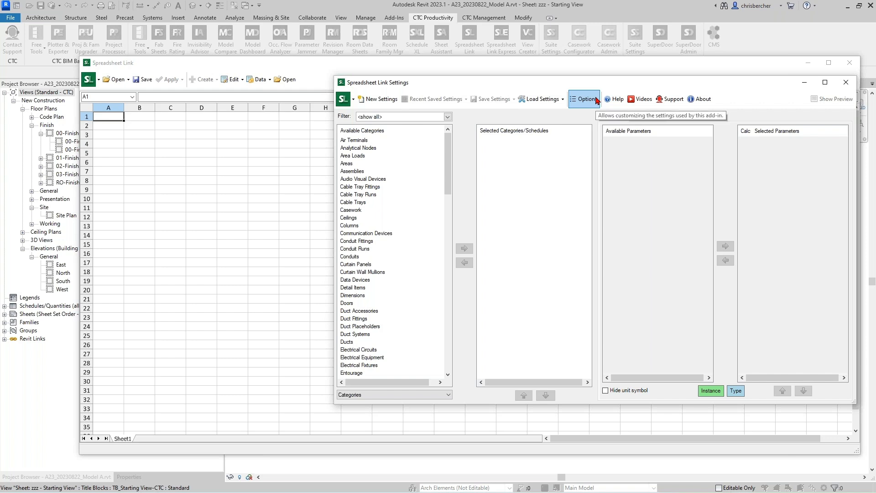
pyautogui.click(596, 99)
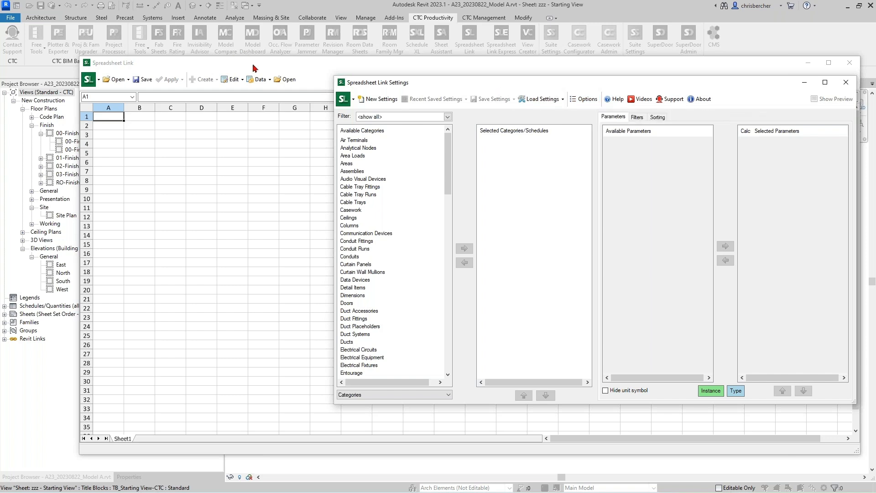
# - Add the Sheets category to the Spreadsheet Link selection
pyautogui.click(412, 235)
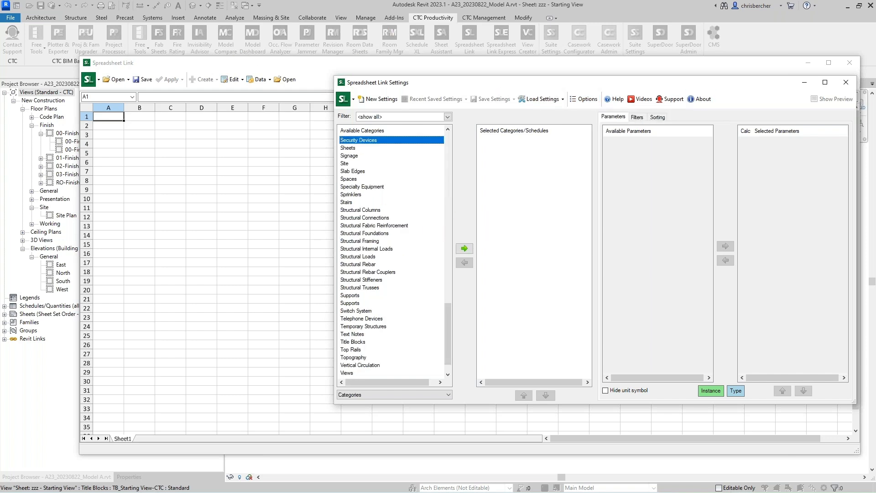
pyautogui.write('sh')
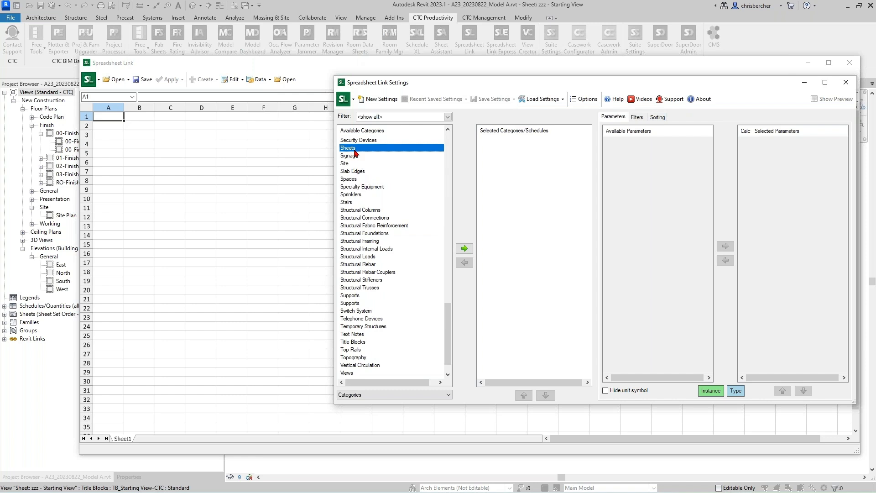
pyautogui.doubleClick(356, 148)
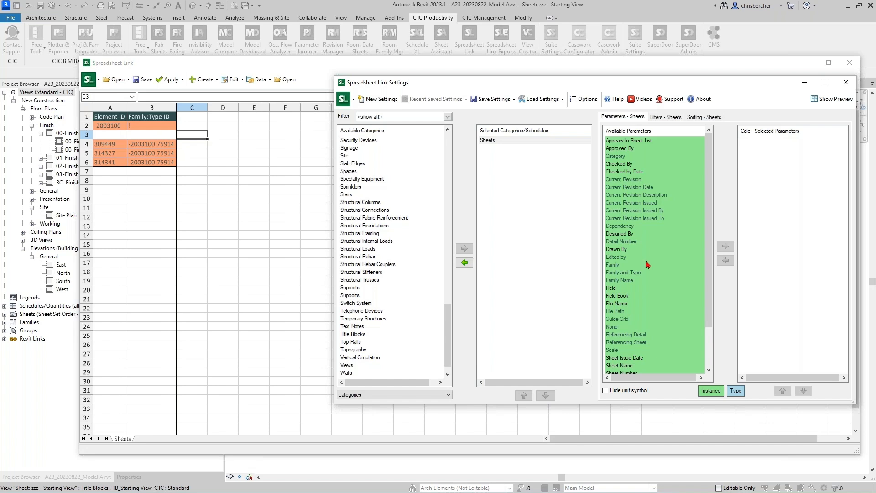
# - Add the Sheet Number, Sheet Name, Sheet Sort Order and Sheet Issue Date parameters to the Sheets spreadsheet
pyautogui.scroll(-2, 648, 265)
pyautogui.doubleClick(628, 327)
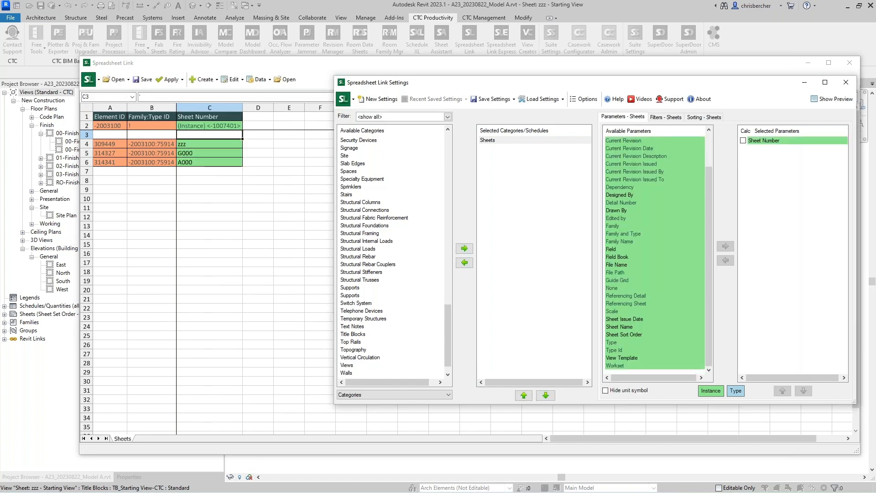
pyautogui.click(624, 328)
pyautogui.doubleClick(624, 328)
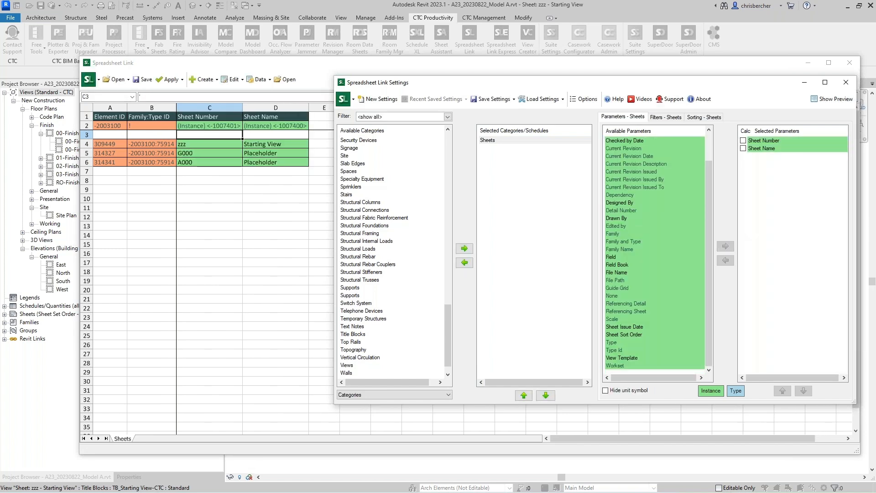
pyautogui.doubleClick(630, 336)
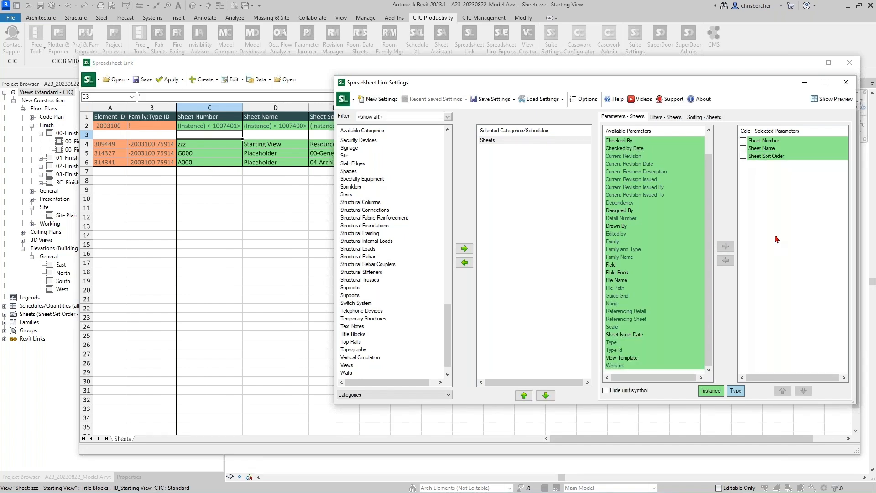
pyautogui.moveTo(609, 85); pyautogui.dragTo(638, 73)
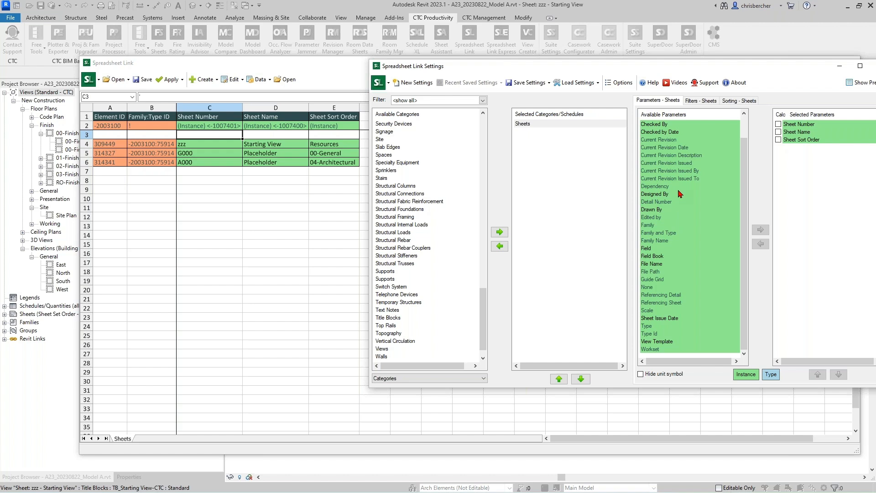
pyautogui.doubleClick(661, 318)
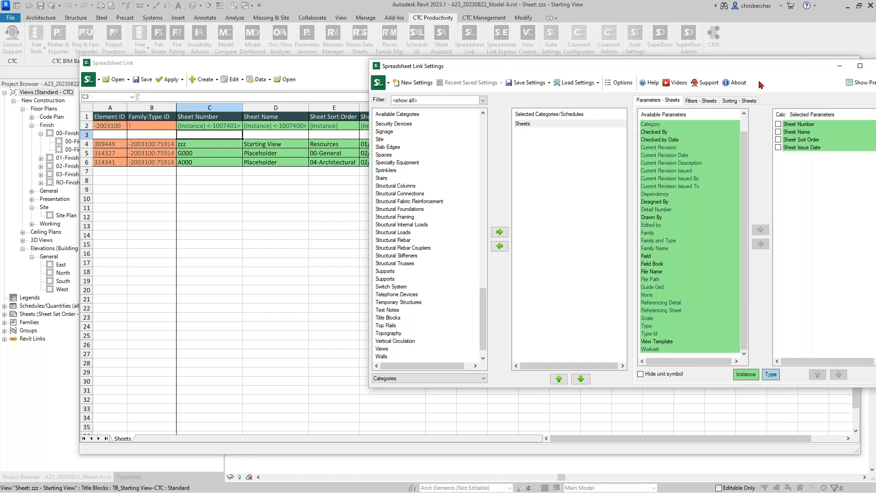
# - Bring the Sheets spreadsheet in front of the settings window and position it so its parameter columns are in view
pyautogui.moveTo(740, 68); pyautogui.dragTo(667, 57)
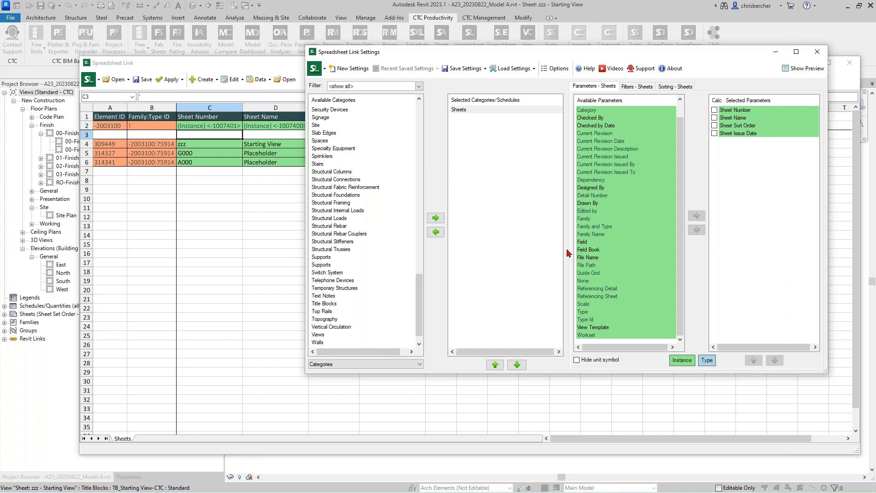
pyautogui.moveTo(517, 54); pyautogui.dragTo(538, 59)
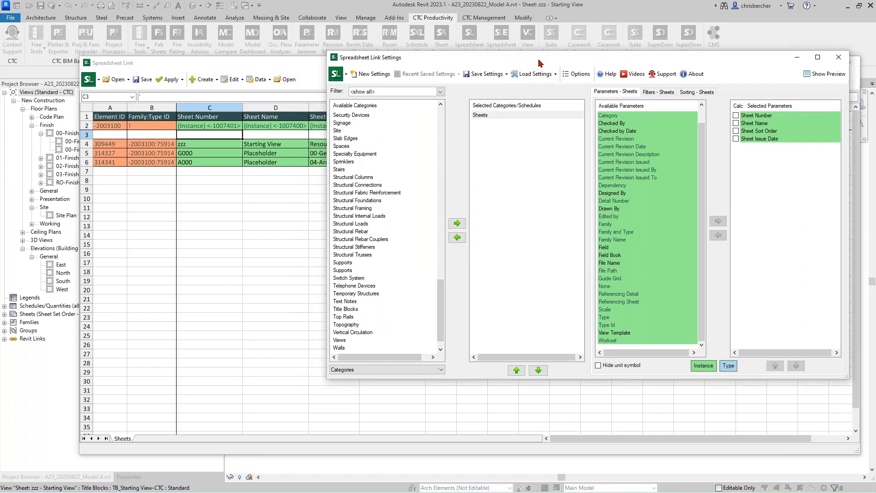
pyautogui.click(295, 66)
pyautogui.moveTo(338, 67); pyautogui.dragTo(361, 79)
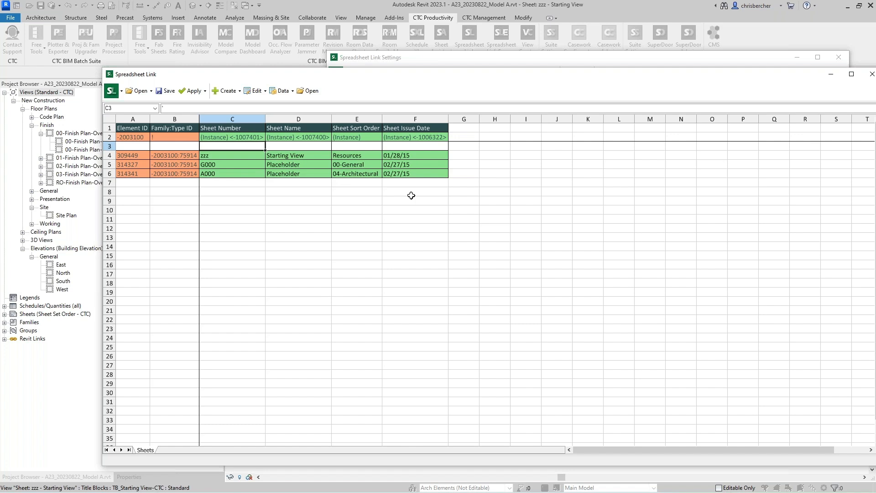
# - Start creating new sheets, look over the titleblock options, and set the number of new elements to 20
pyautogui.click(233, 93)
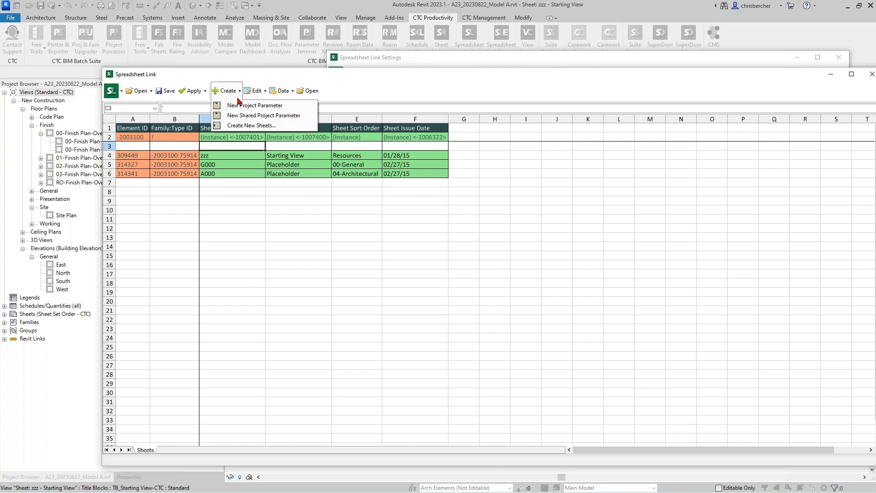
pyautogui.click(278, 127)
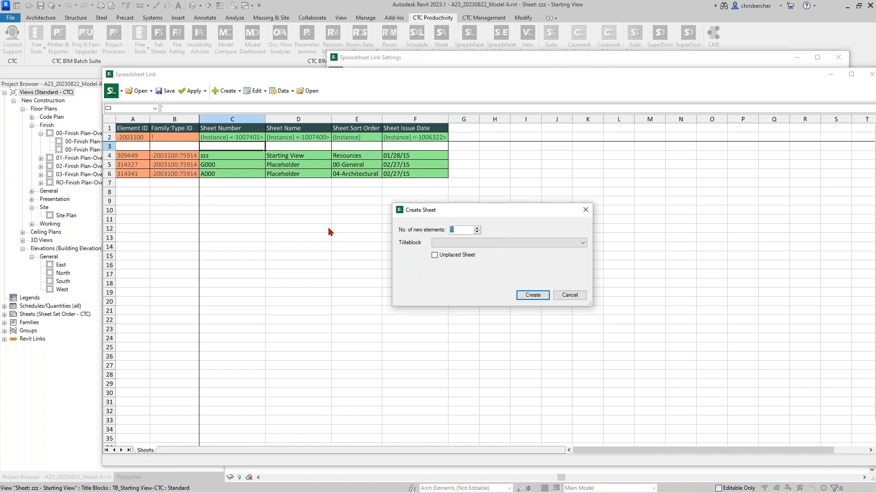
pyautogui.click(474, 245)
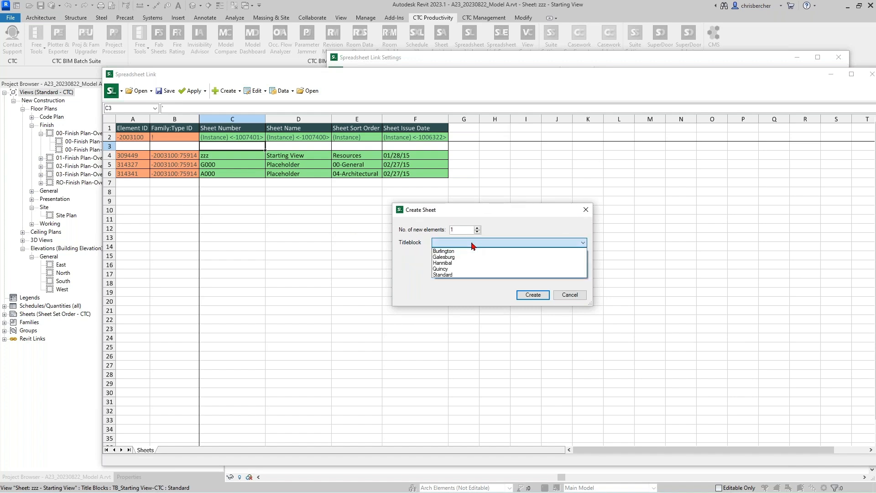
pyautogui.click(492, 246)
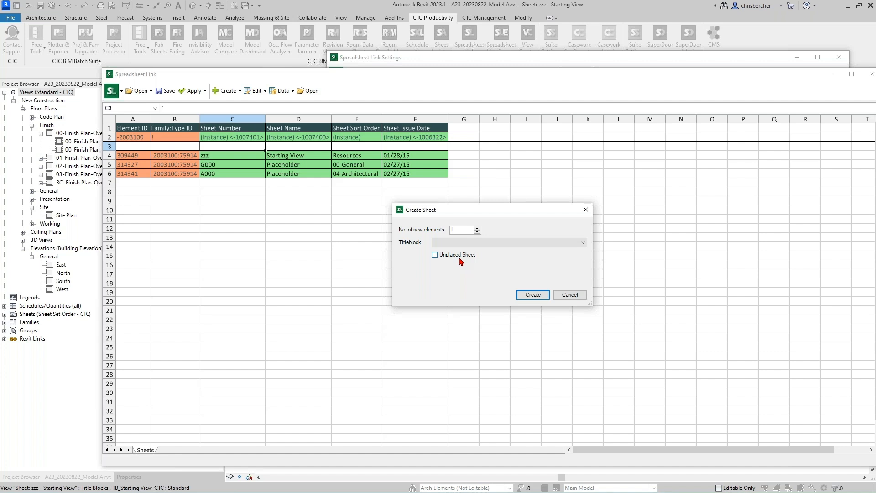
pyautogui.doubleClick(457, 229)
pyautogui.write('20')
pyautogui.press('Return')
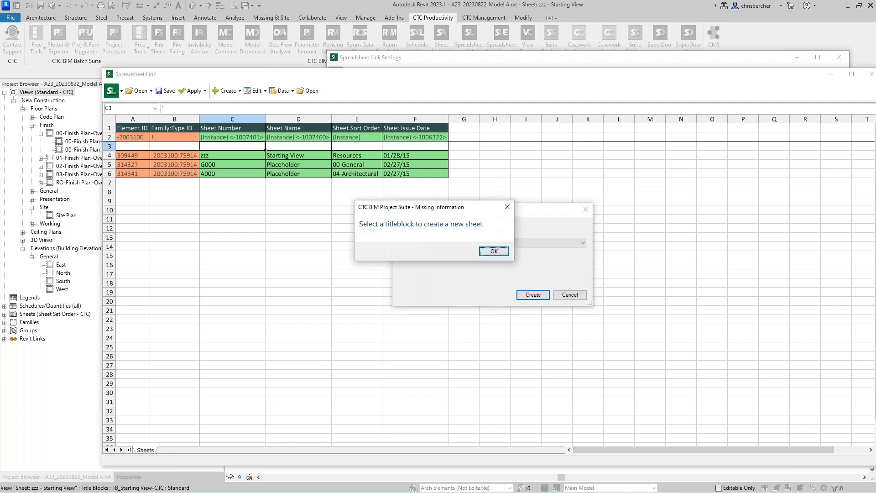
# - Choose the Standard titleblock and create the 20 new sheet rows in the spreadsheet
pyautogui.click(502, 251)
pyautogui.click(510, 245)
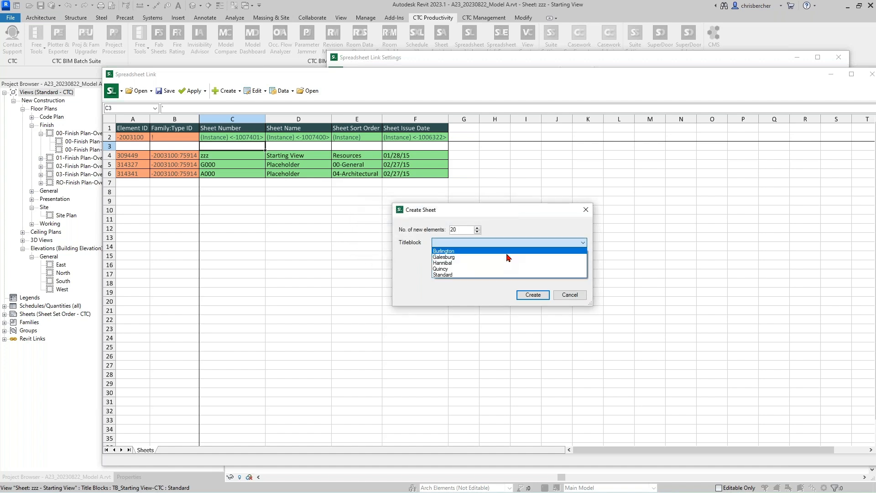
pyautogui.click(489, 275)
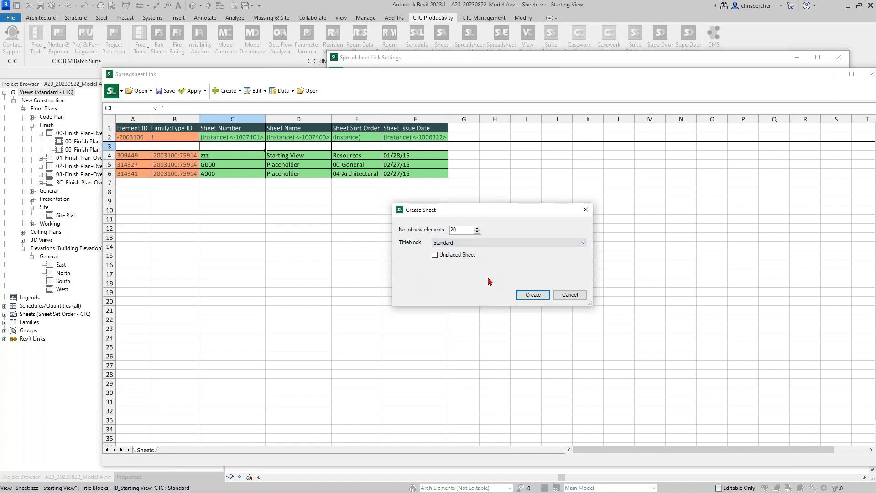
pyautogui.click(533, 295)
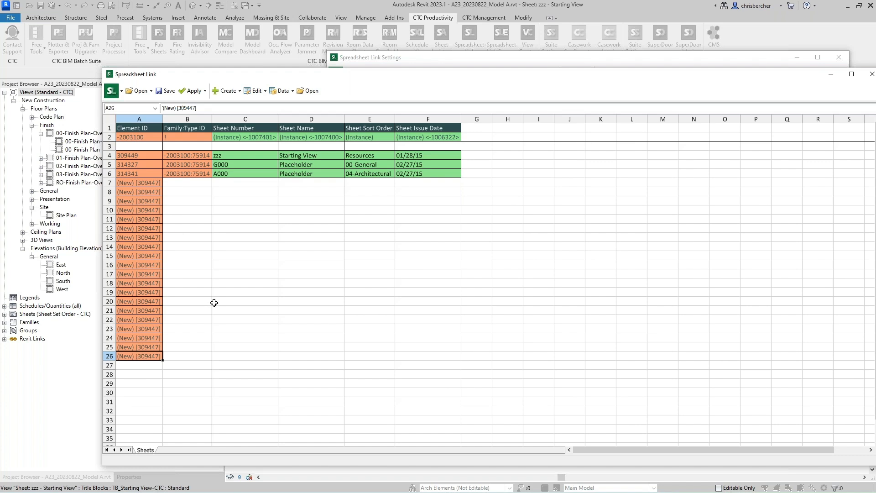
# - Try filling the Sheet Number column from A000 through A020 for all new rows, and undo the fill
pyautogui.click(256, 185)
pyautogui.click(254, 174)
pyautogui.moveTo(277, 178); pyautogui.dragTo(273, 366)
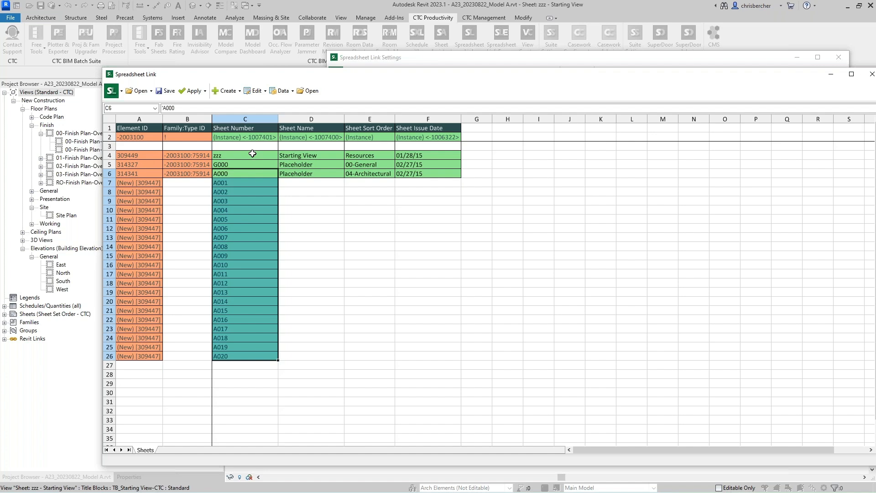
pyautogui.hotkey('ctrl', 'z')
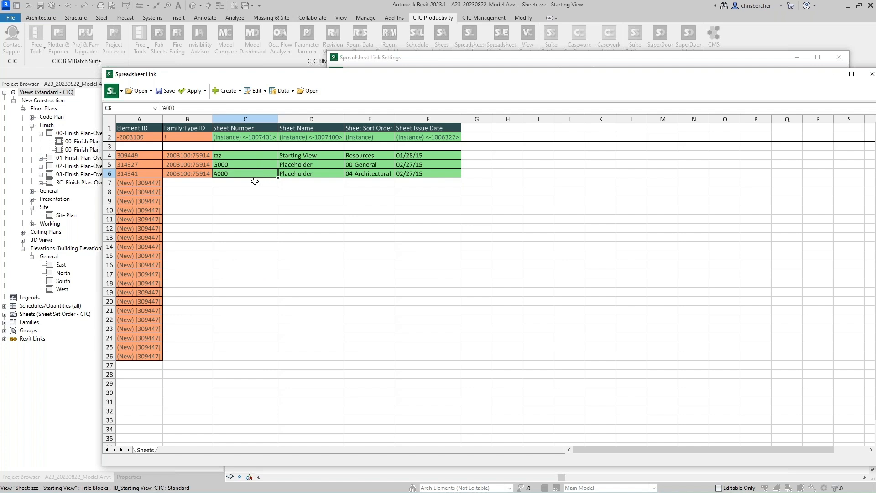
# - Number the first new sheet A001 by filling down from A000, and set the second new sheet's number to A100
pyautogui.moveTo(283, 179); pyautogui.dragTo(279, 197)
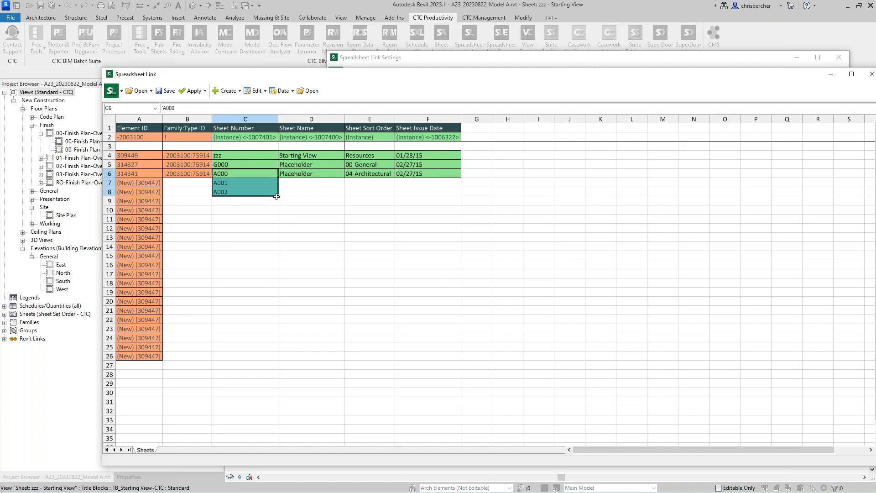
pyautogui.click(255, 191)
pyautogui.doubleClick(255, 192)
pyautogui.press('BackSpace')
pyautogui.press('BackSpace')
pyautogui.press('BackSpace')
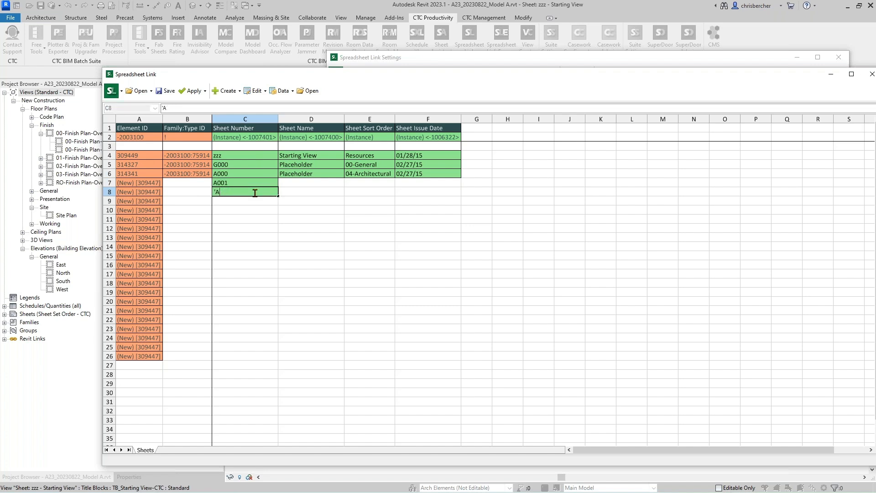
pyautogui.write('100')
pyautogui.press('Return')
# - Fill sheet numbers A101 to A105 below A100 and set the number in the row after them to A200
pyautogui.click(258, 191)
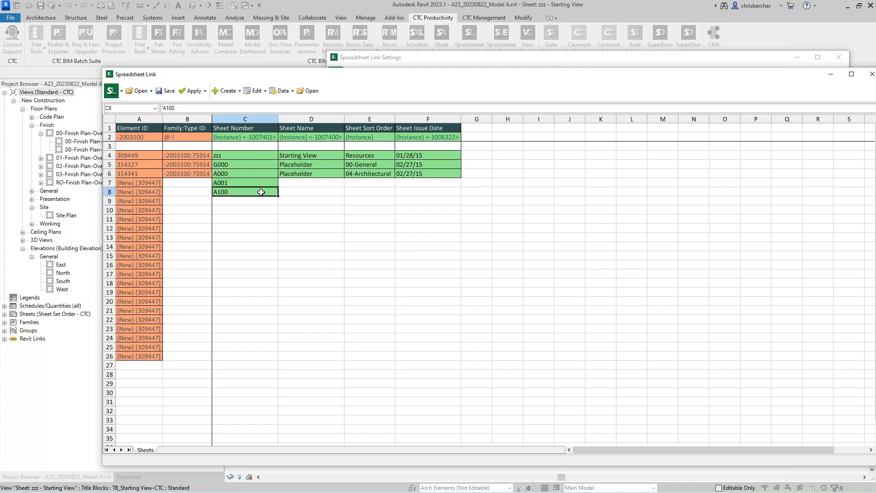
pyautogui.moveTo(278, 196); pyautogui.dragTo(277, 252)
pyautogui.doubleClick(254, 246)
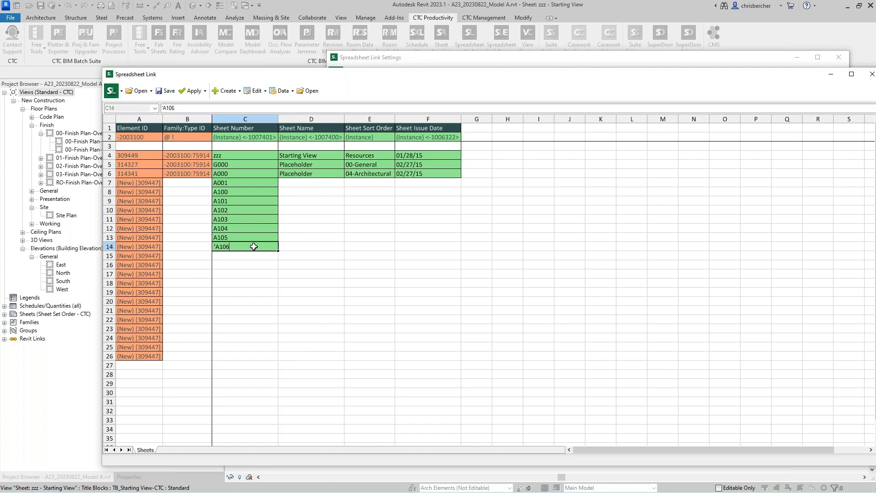
pyautogui.press('BackSpace')
pyautogui.press('BackSpace')
pyautogui.write('200')
pyautogui.press('Return')
# - Fill sheet numbers A201 to A205 below A200 and set the number in the row after them to A300
pyautogui.press('Up')
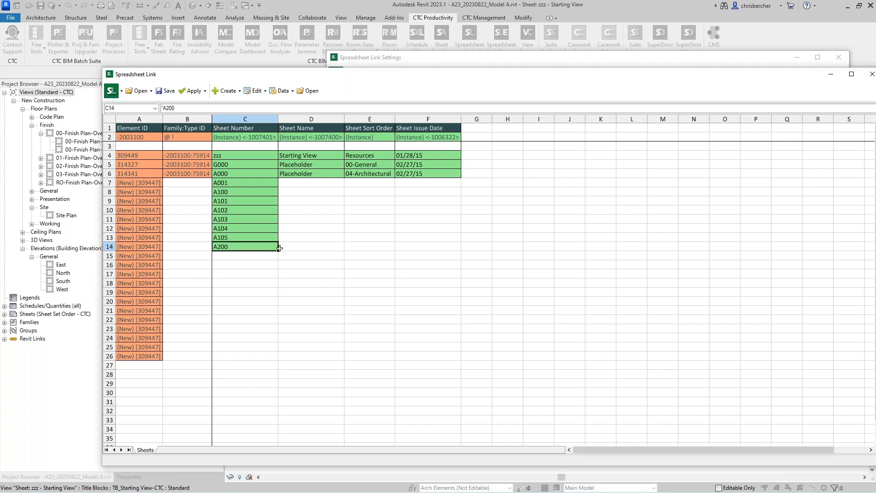
pyautogui.moveTo(278, 255); pyautogui.dragTo(280, 307)
pyautogui.click(266, 303)
pyautogui.doubleClick(265, 304)
pyautogui.press('BackSpace')
pyautogui.press('BackSpace')
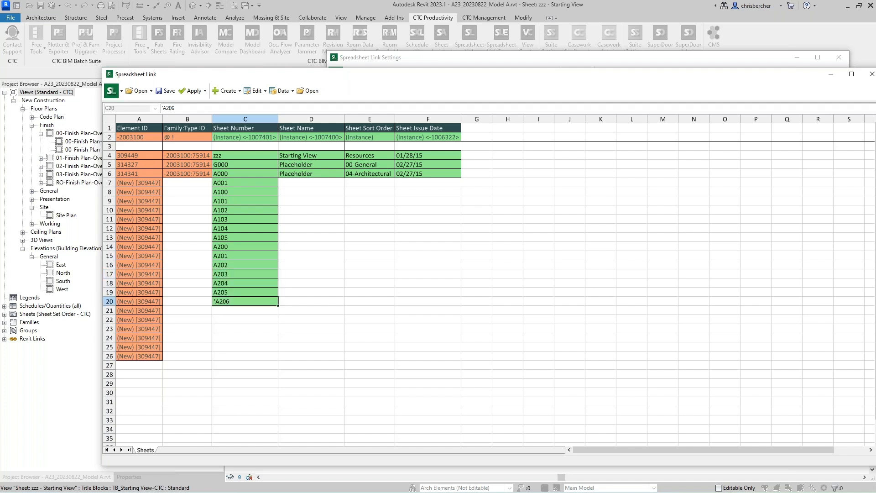
pyautogui.write('300')
pyautogui.press('Return')
# - Fill sheet numbers A301 to A305 below A300 and set the last new sheet's number to A400
pyautogui.press('Up')
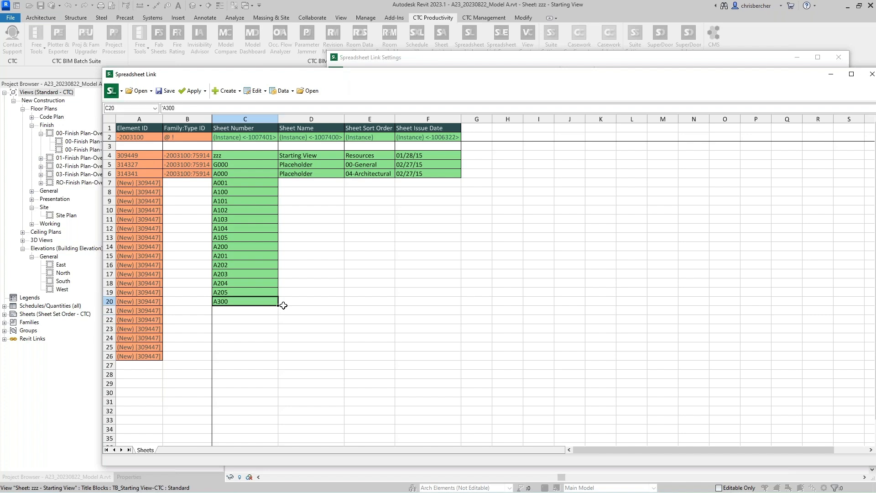
pyautogui.moveTo(278, 305); pyautogui.dragTo(279, 361)
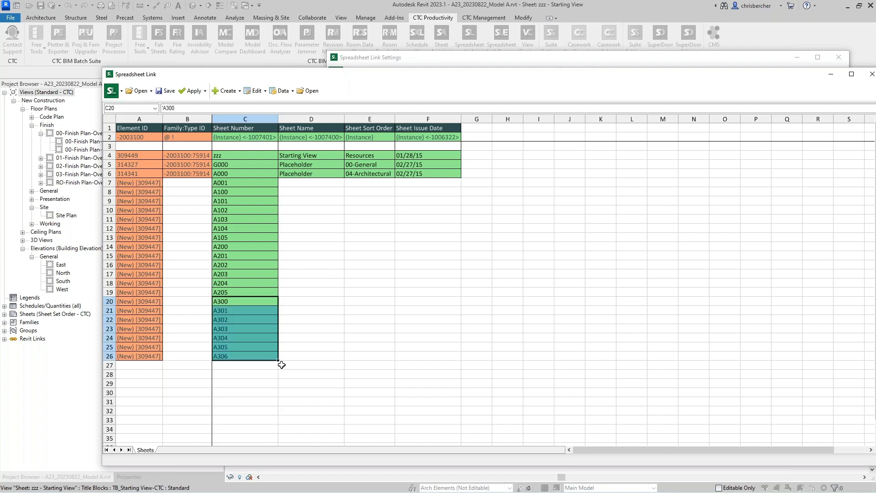
pyautogui.click(250, 357)
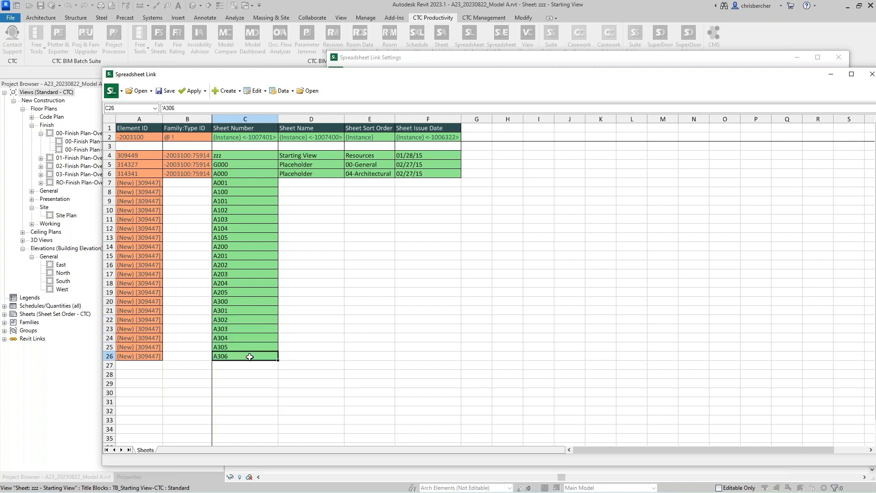
pyautogui.write('A')
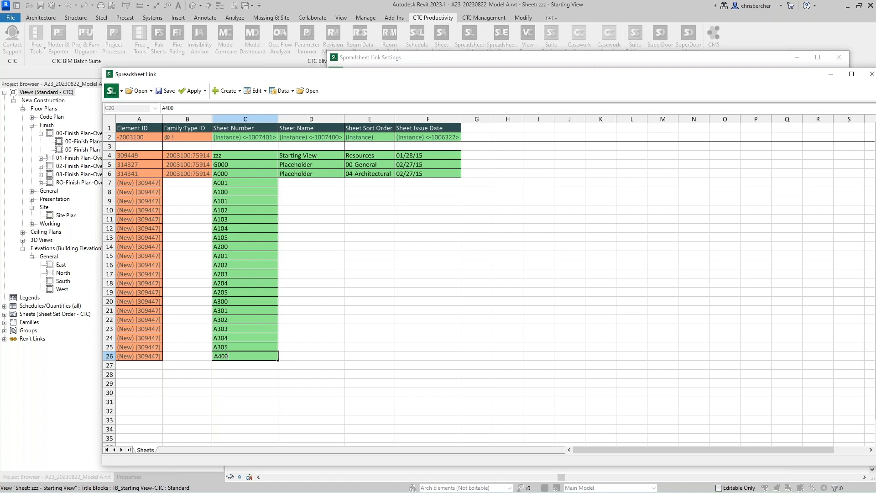
pyautogui.click(301, 336)
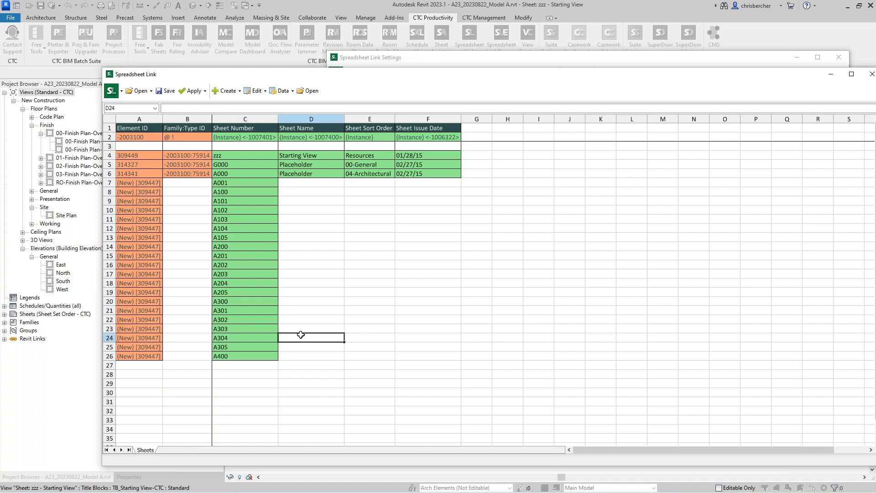
# - Fill the sheet name Placeholder and the sort order 04-Architectural down from sheet A000 through all new rows
pyautogui.click(323, 176)
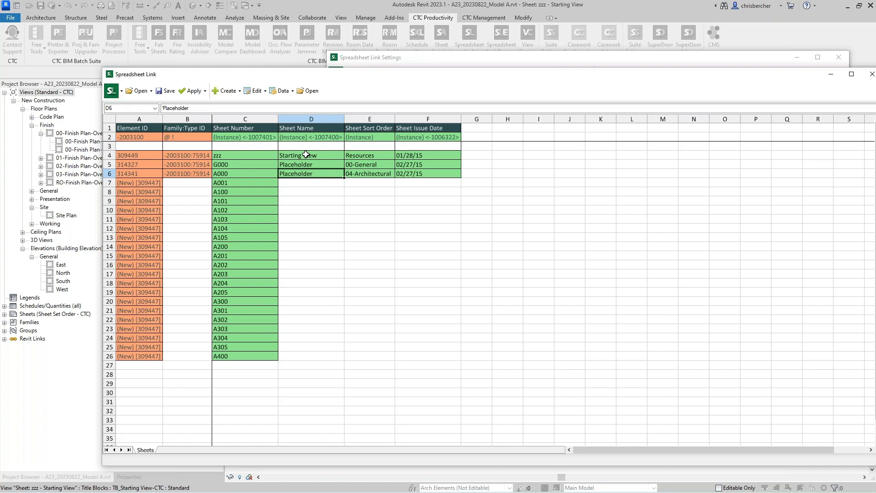
pyautogui.moveTo(346, 178); pyautogui.dragTo(311, 367)
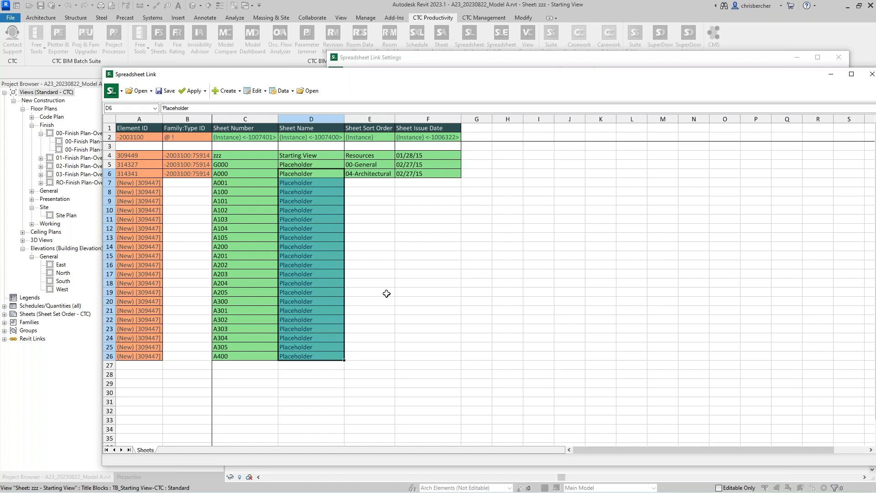
pyautogui.moveTo(397, 176); pyautogui.dragTo(428, 242)
pyautogui.click(392, 173)
pyautogui.moveTo(394, 173); pyautogui.dragTo(393, 362)
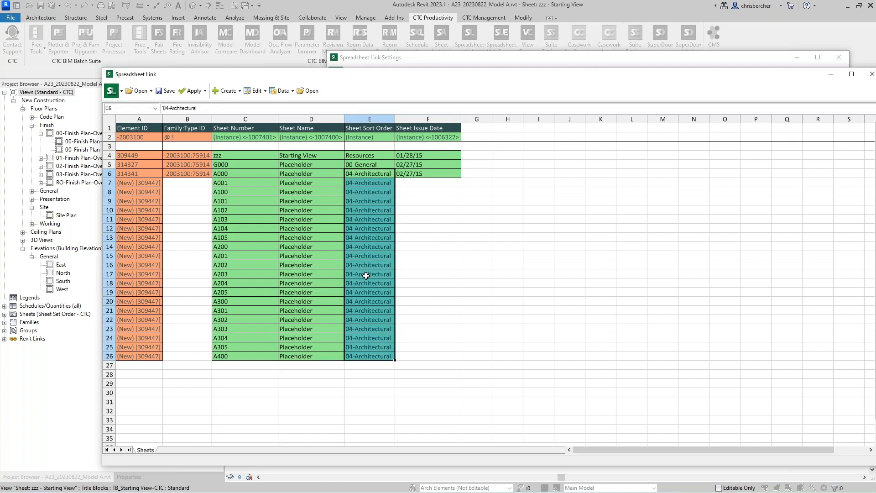
# - Set the Sheet Sort Order of sheet A400 to 05-Interiors
pyautogui.click(374, 307)
pyautogui.click(352, 357)
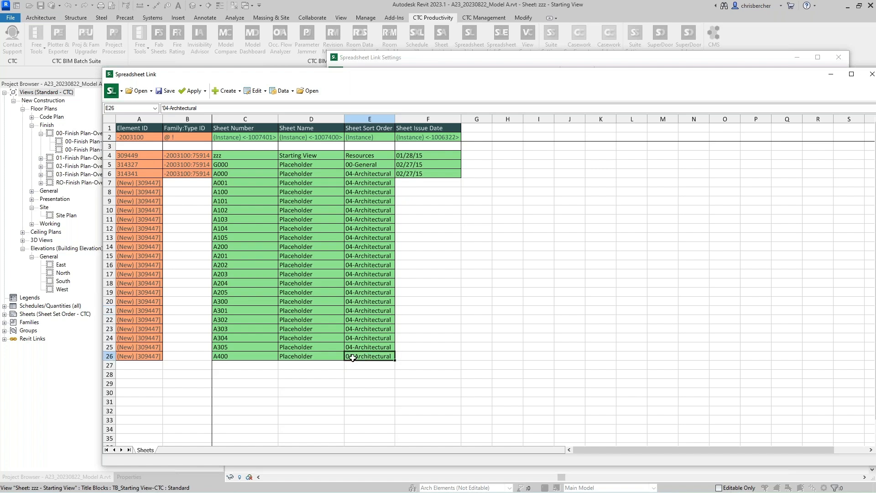
pyautogui.doubleClick(355, 358)
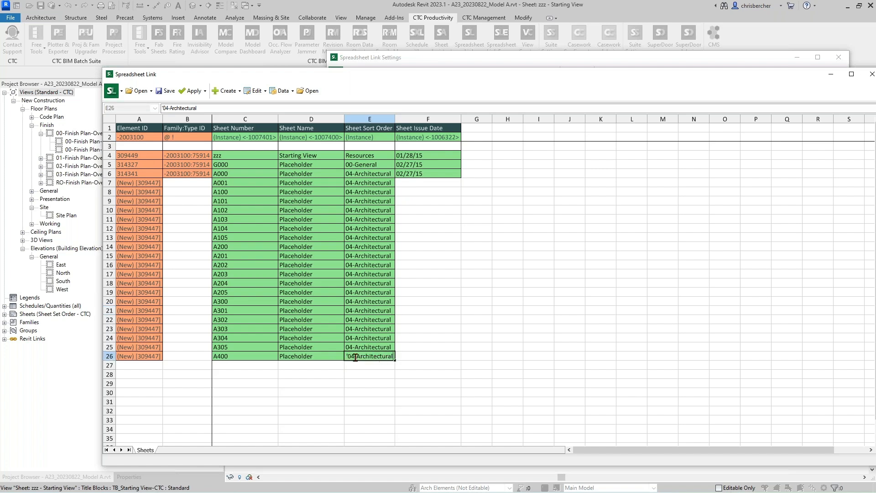
pyautogui.press('BackSpace')
pyautogui.write('5-Interiors')
pyautogui.press('Return')
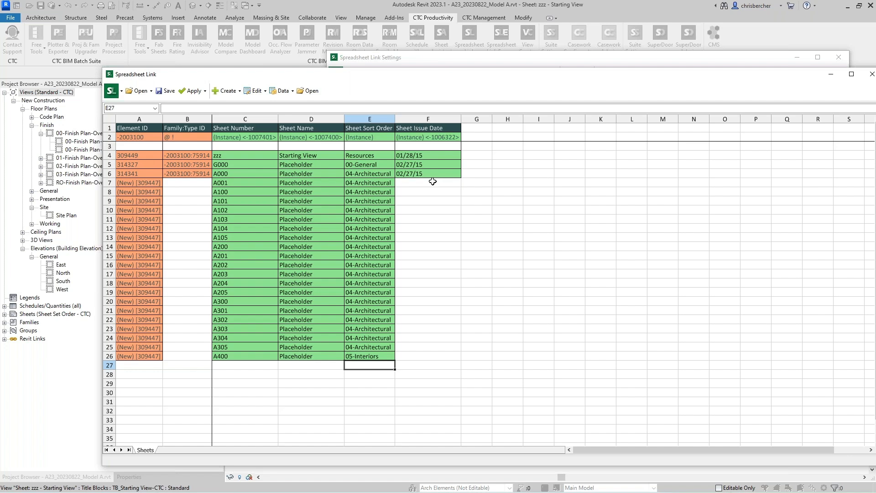
# - Fill the Sheet Issue Date column down from sheet A000 through the A400 row, from 02/27/15 to 02/27/35
pyautogui.moveTo(272, 156); pyautogui.dragTo(363, 362)
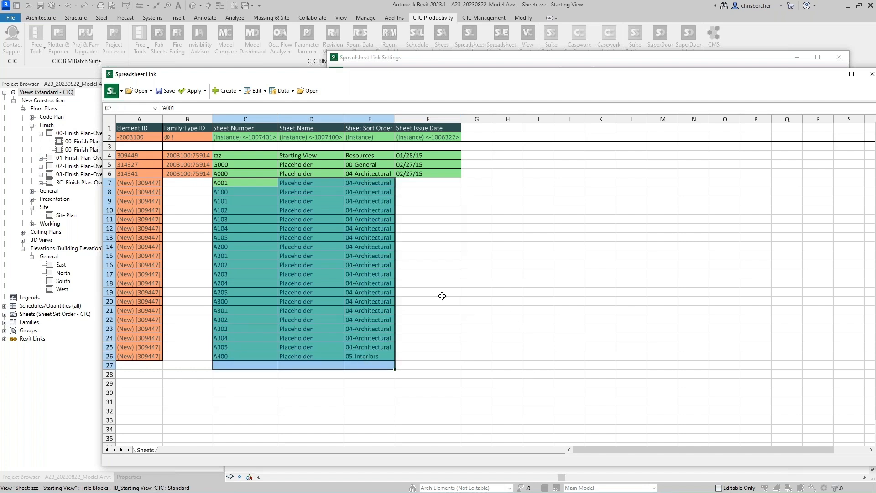
pyautogui.click(447, 174)
pyautogui.moveTo(461, 177); pyautogui.dragTo(462, 361)
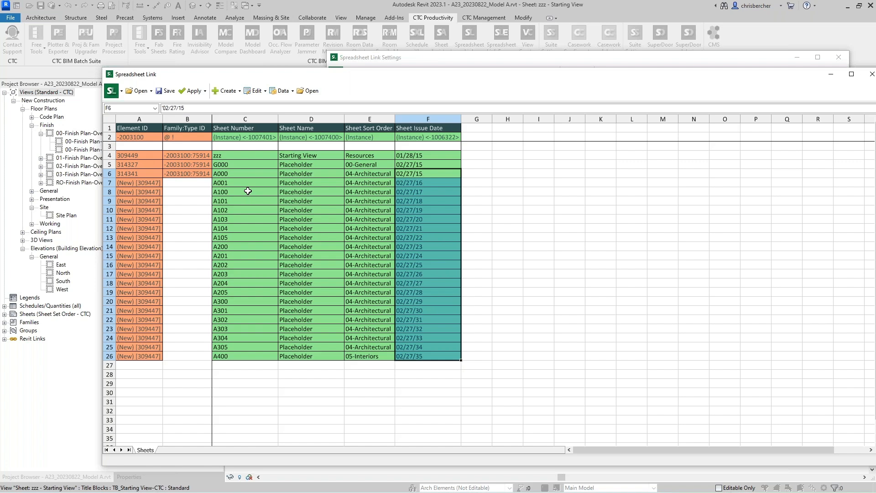
# - Apply the values of all worksheets to the Revit project and dismiss the import result
pyautogui.click(140, 93)
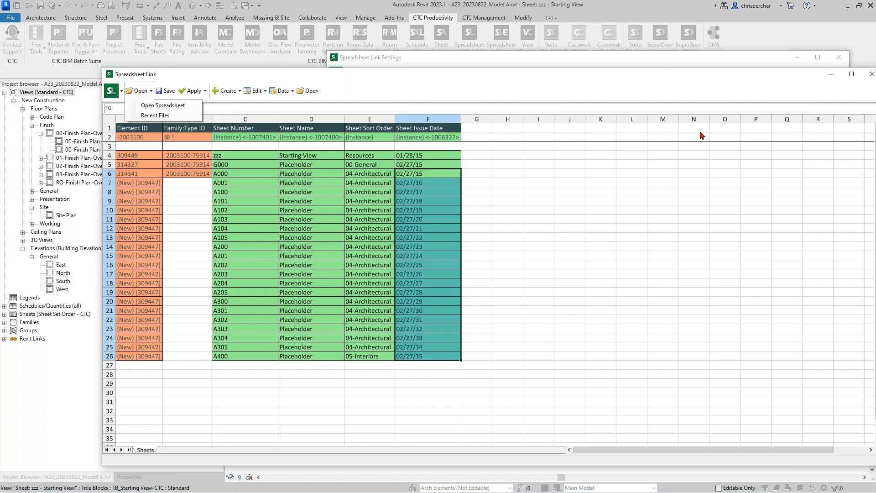
pyautogui.click(572, 93)
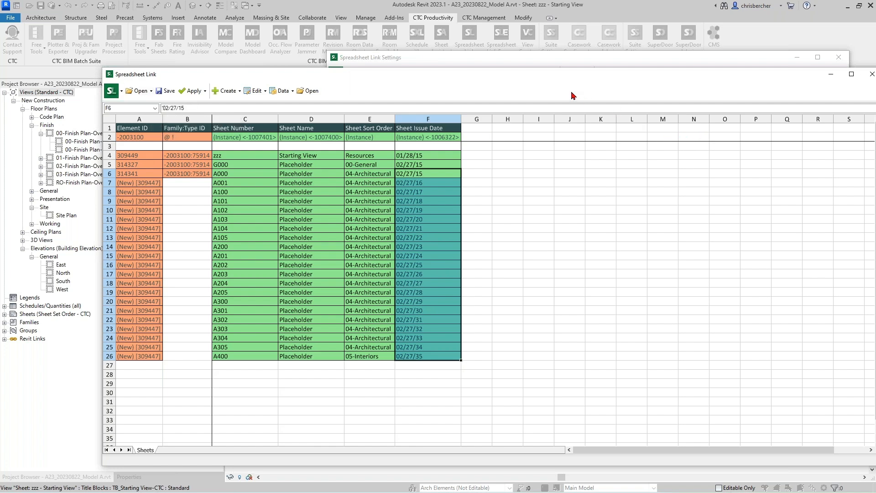
pyautogui.click(194, 91)
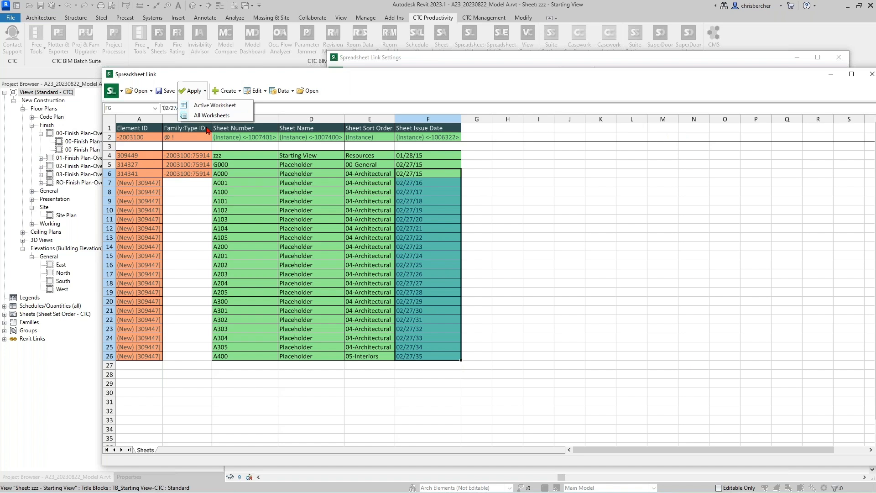
pyautogui.click(266, 72)
pyautogui.click(194, 91)
pyautogui.click(213, 116)
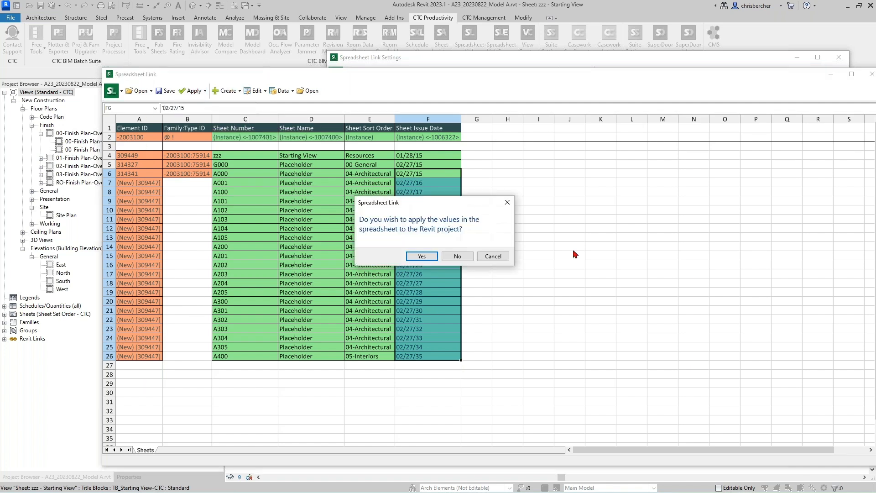
pyautogui.click(422, 257)
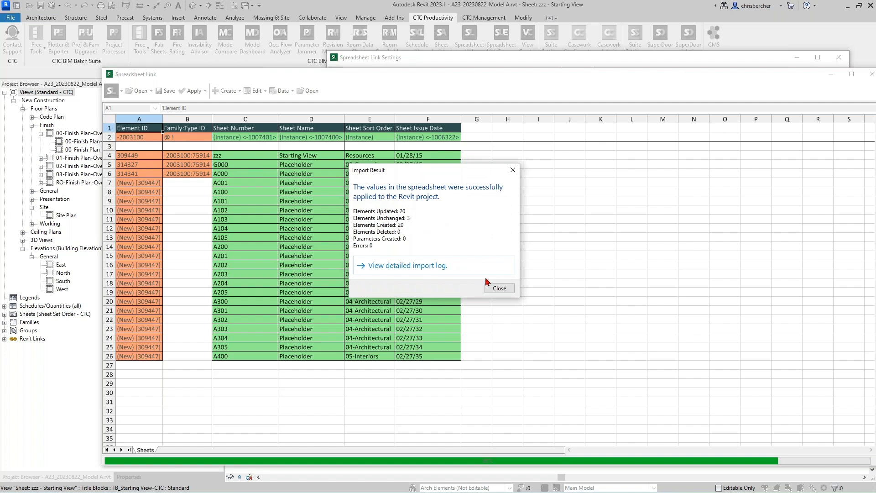
pyautogui.click(498, 288)
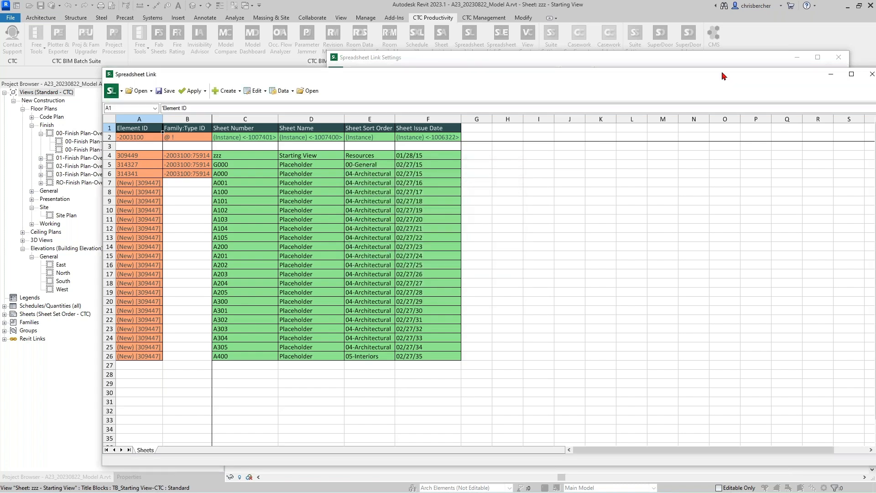
# - Close the Spreadsheet Link spreadsheet and its settings window without saving the settings
pyautogui.moveTo(751, 76); pyautogui.dragTo(723, 82)
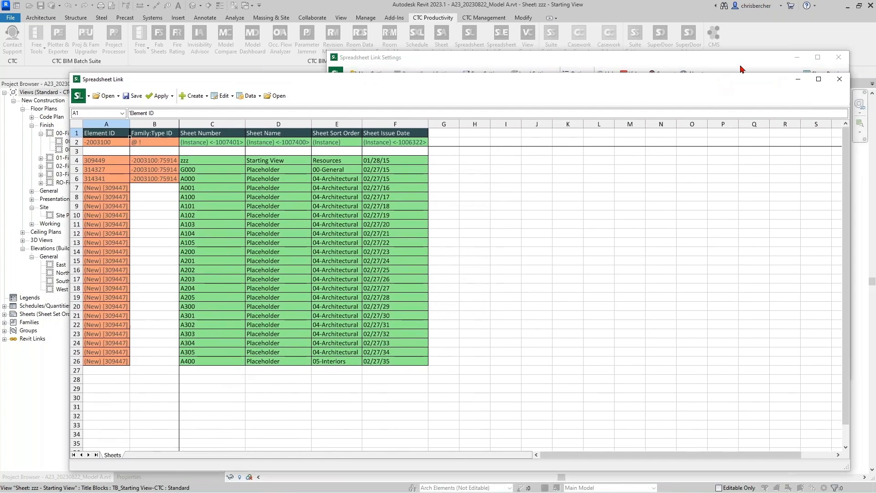
pyautogui.click(748, 61)
pyautogui.moveTo(774, 67); pyautogui.dragTo(660, 77)
pyautogui.click(735, 72)
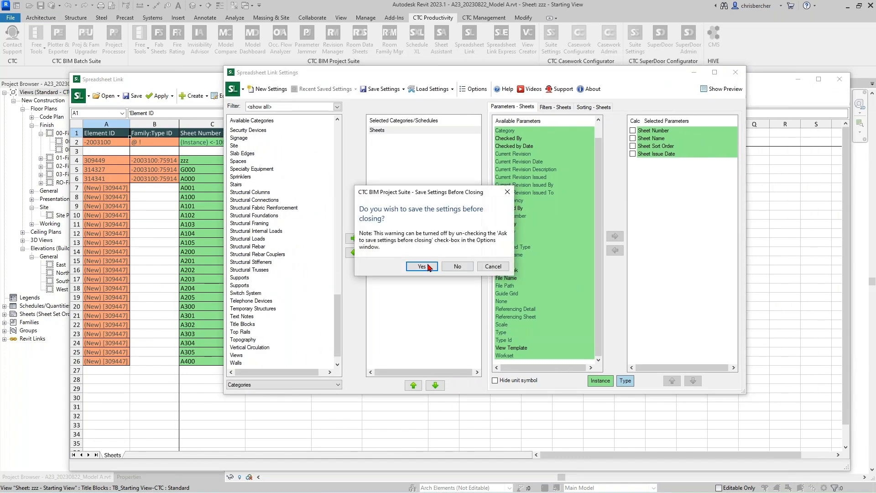
pyautogui.click(458, 266)
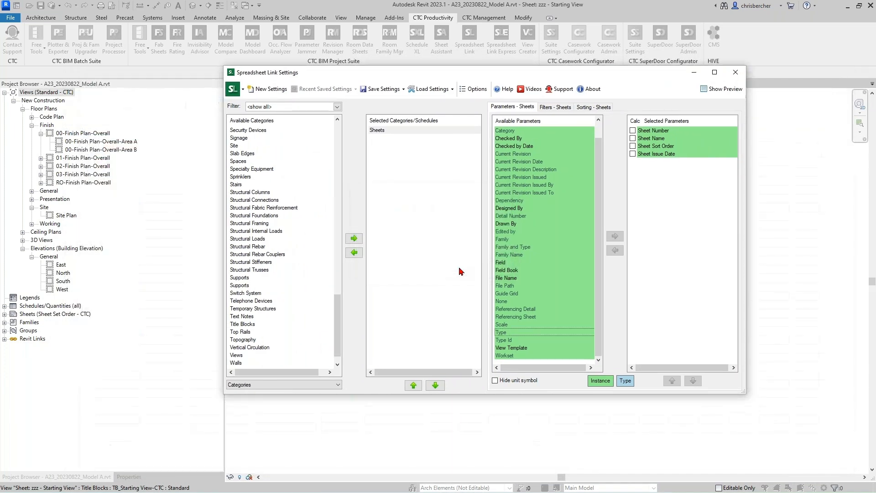
pyautogui.click(735, 72)
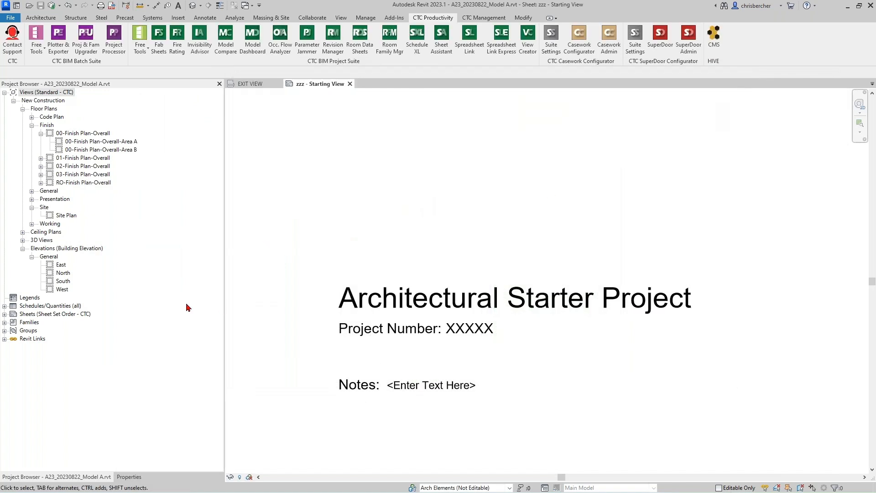
# - Expand the Sheets branch in the project browser and examine the sheets under 05-Interiors and 04-Architectural
pyautogui.doubleClick(44, 318)
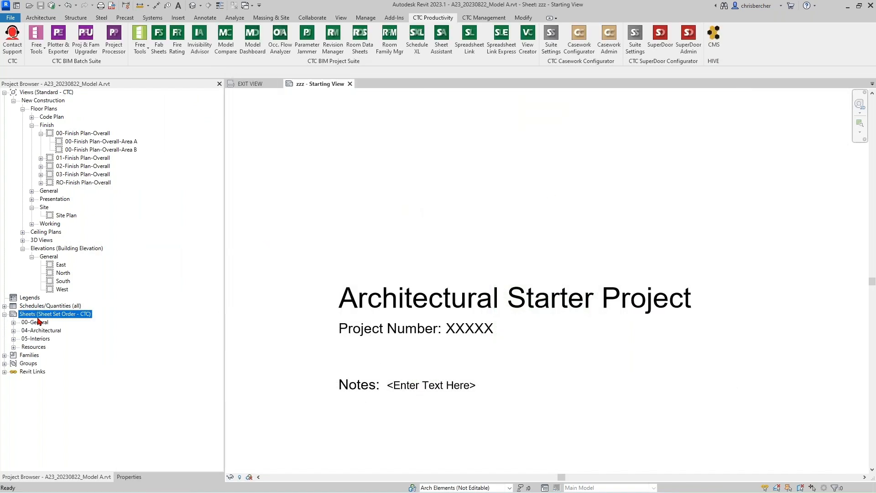
pyautogui.click(40, 339)
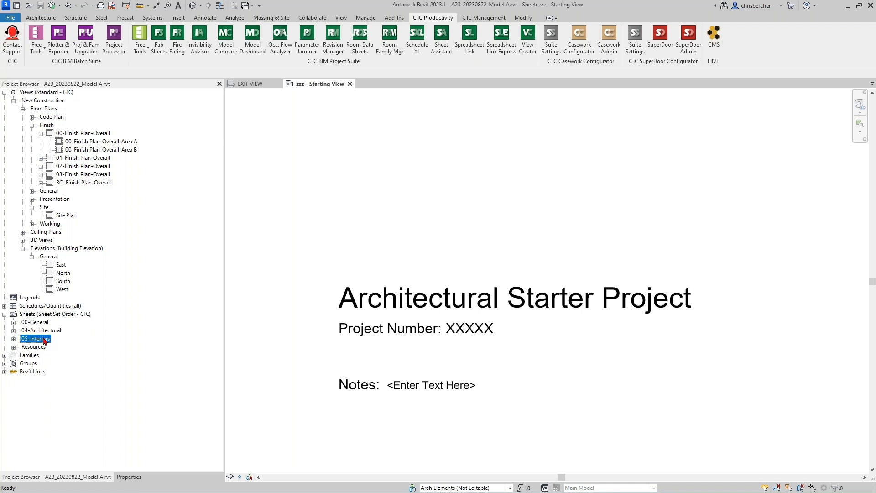
pyautogui.doubleClick(37, 340)
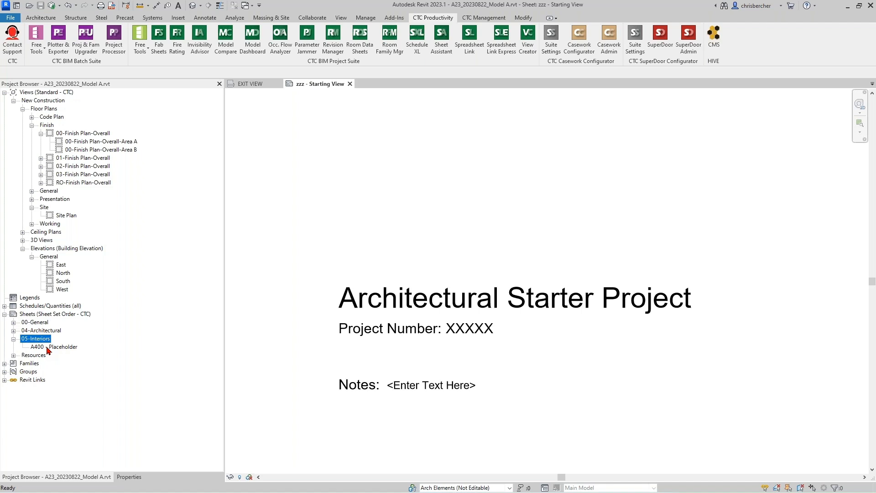
pyautogui.doubleClick(50, 332)
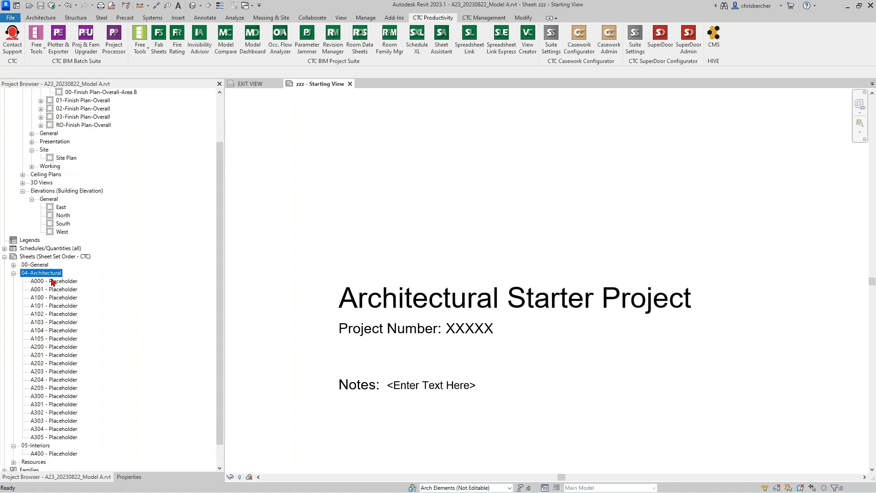
# - Examine the sheets under 00-General, 04-Architectural, 05-Interiors and Resources in the project browser, and collapse all four groups
pyautogui.scroll(-2, 55, 297)
pyautogui.scroll(-1, 56, 297)
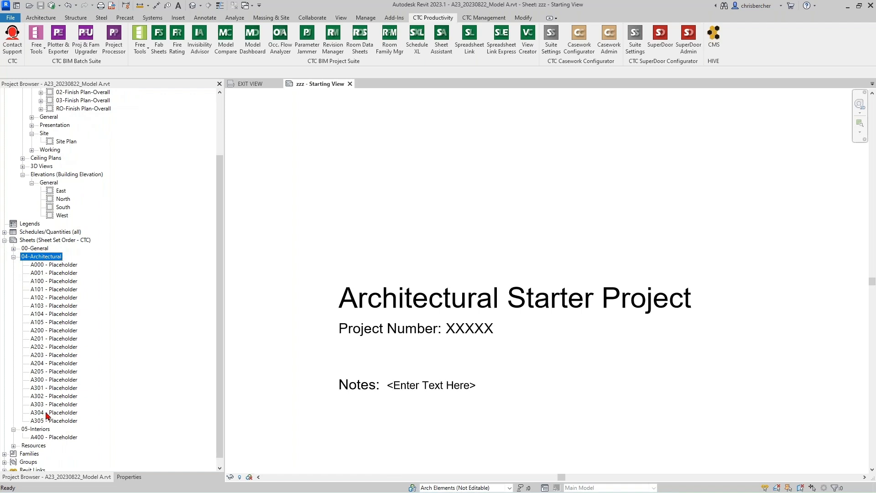
pyautogui.scroll(-1, 40, 421)
pyautogui.doubleClick(32, 439)
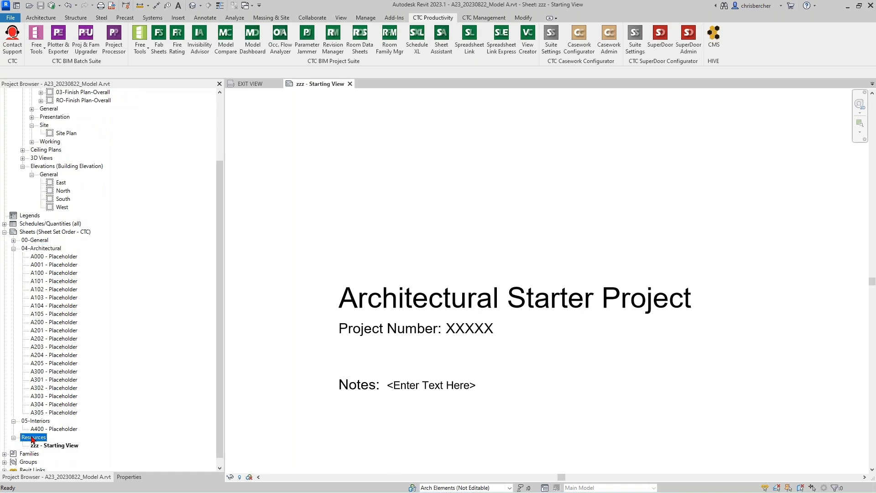
pyautogui.doubleClick(32, 242)
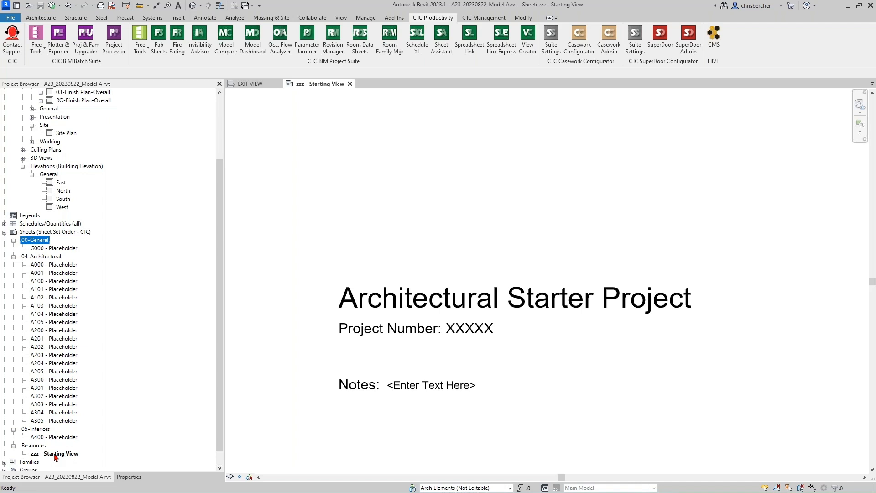
pyautogui.doubleClick(34, 241)
pyautogui.doubleClick(39, 438)
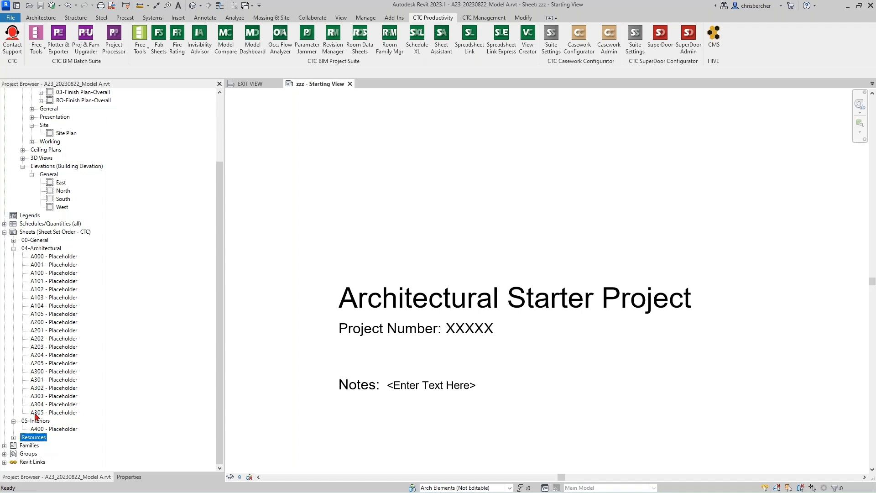
pyautogui.doubleClick(34, 421)
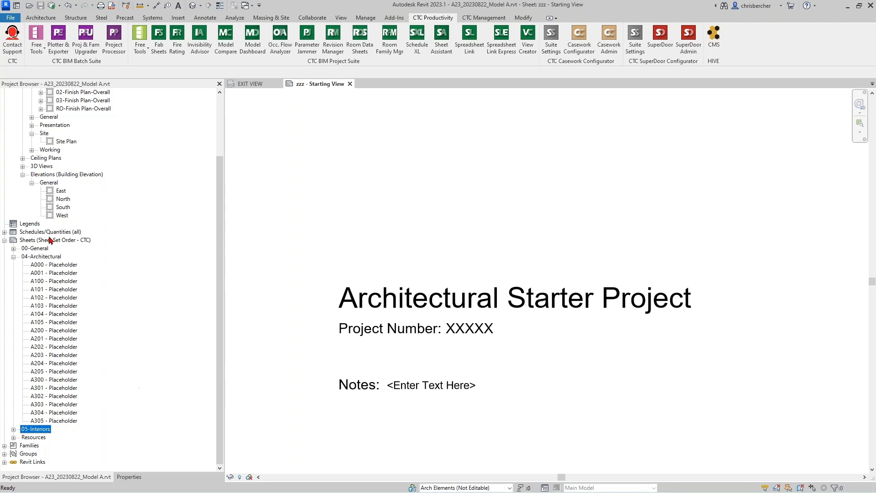
pyautogui.doubleClick(47, 257)
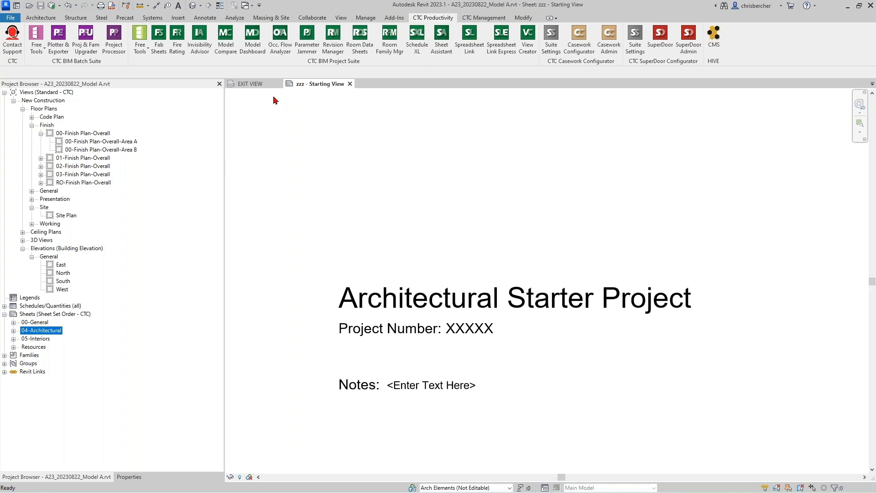
# - Switch to the office building project's EXIT VIEW and examine the plan view names under Existing and New Construction in the project browser
pyautogui.click(253, 84)
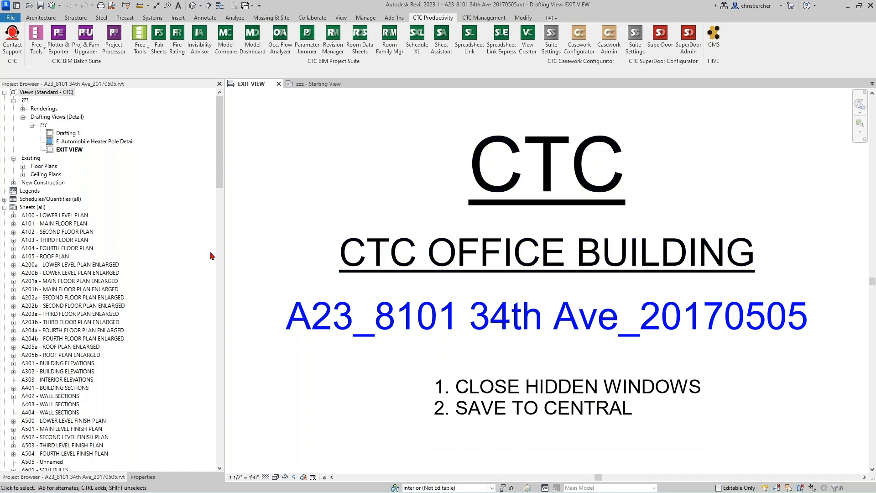
pyautogui.doubleClick(46, 167)
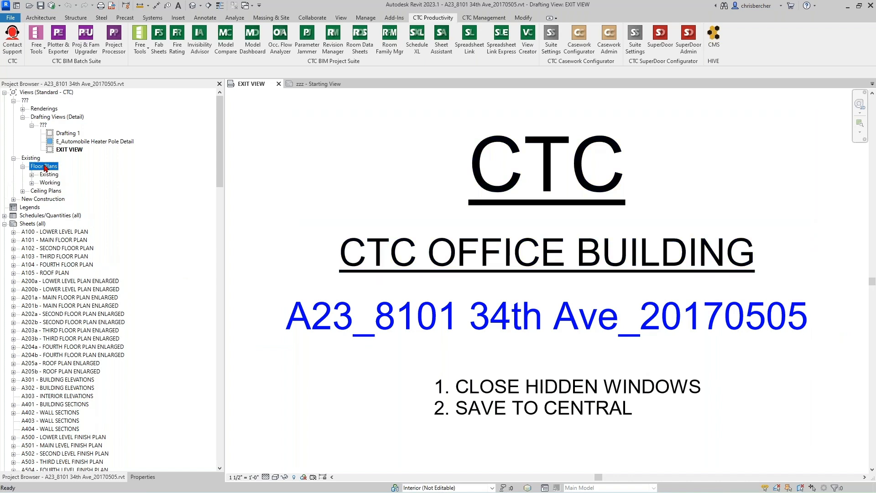
pyautogui.doubleClick(48, 174)
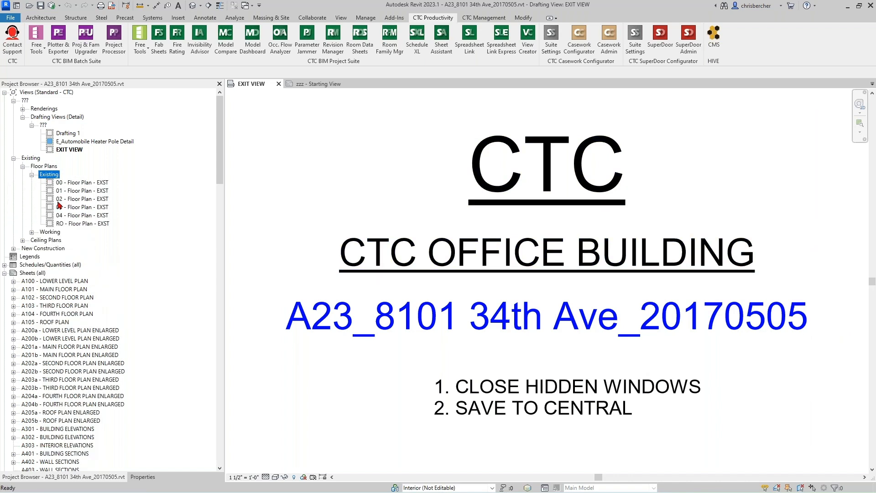
pyautogui.doubleClick(48, 232)
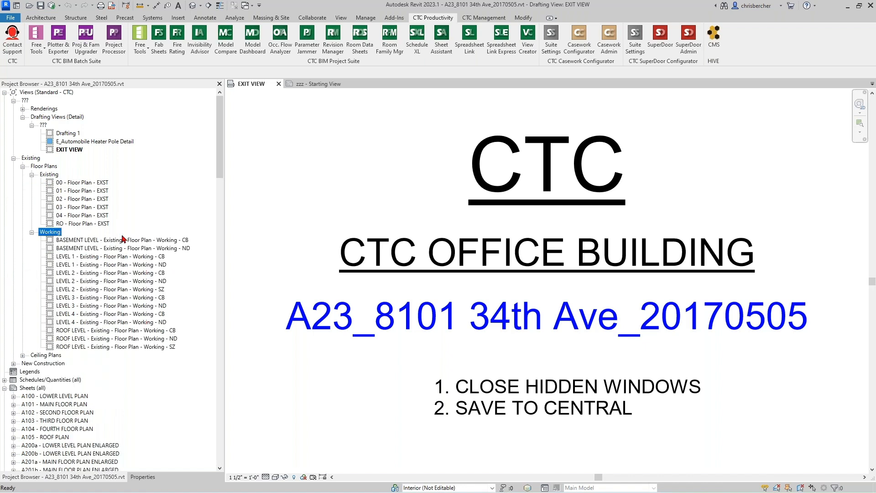
pyautogui.doubleClick(45, 364)
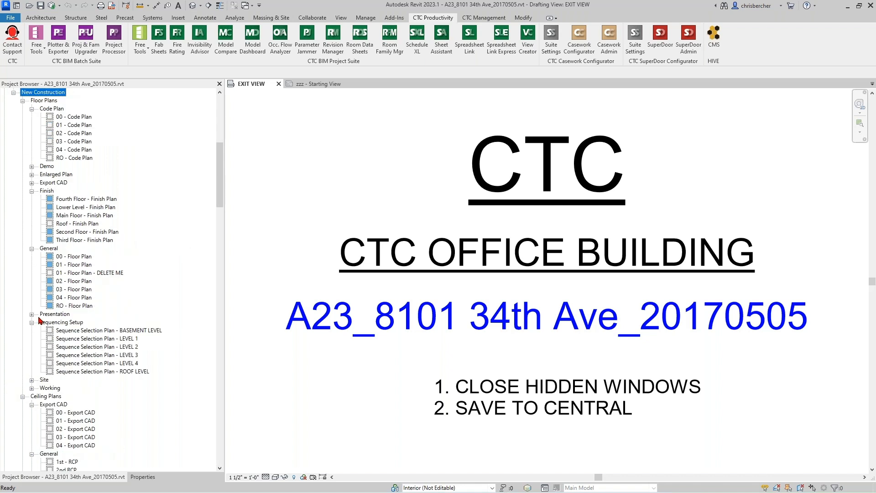
pyautogui.scroll(-1, 40, 321)
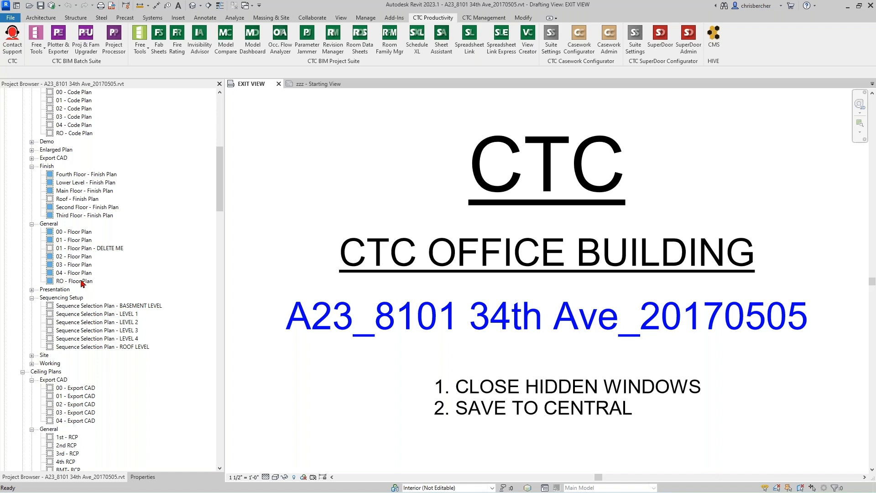
# - Open the 03 - Floor Plan view, examine its identity data in the view properties, and return to the project browser
pyautogui.click(78, 264)
pyautogui.click(143, 476)
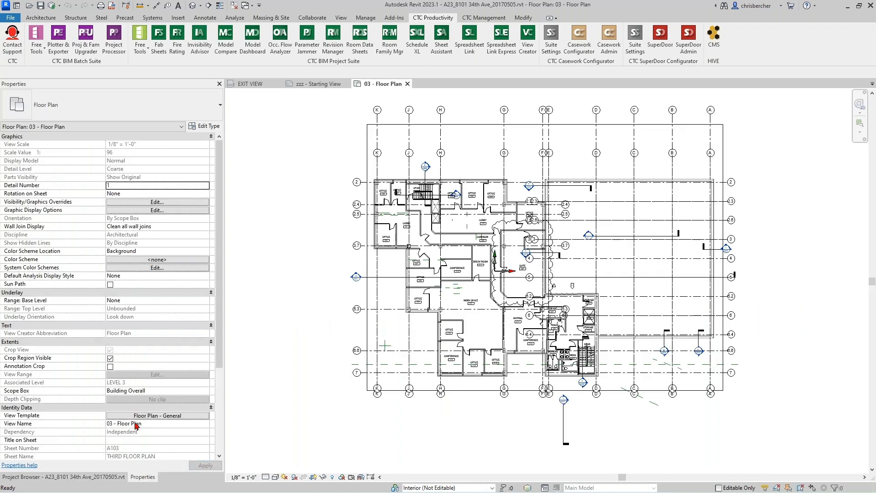
pyautogui.scroll(-1, 137, 426)
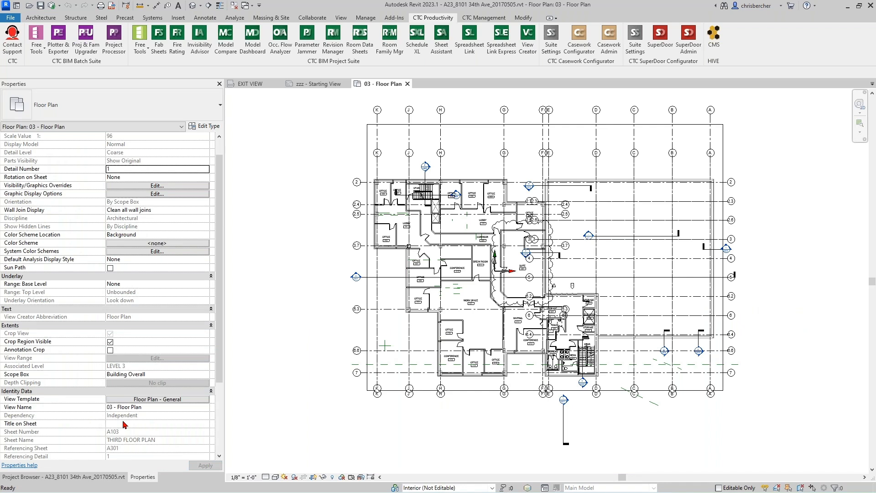
pyautogui.click(98, 476)
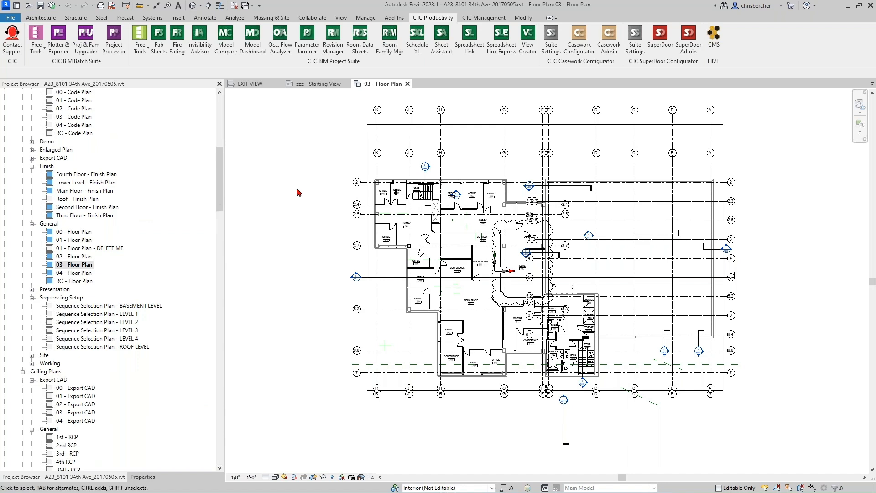
# - Launch Spreadsheet Link for this project and move its settings window aside
pyautogui.click(464, 54)
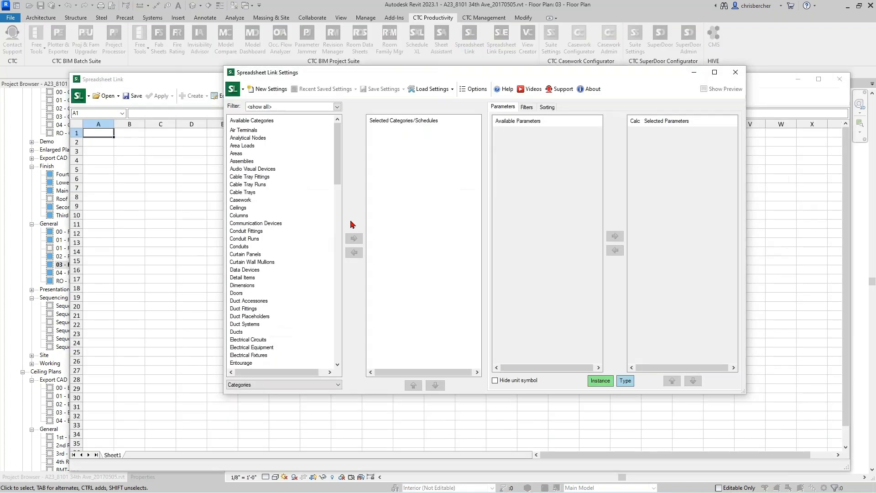
pyautogui.moveTo(363, 82); pyautogui.dragTo(466, 88)
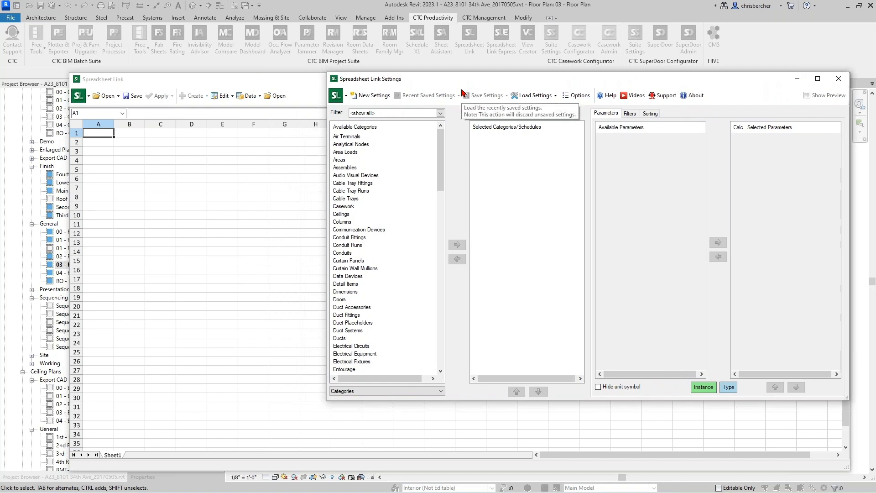
pyautogui.click(105, 95)
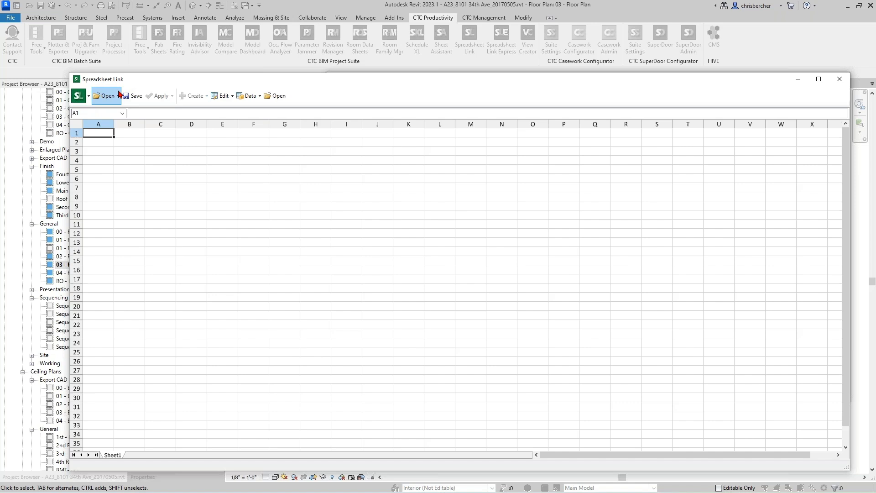
pyautogui.click(107, 97)
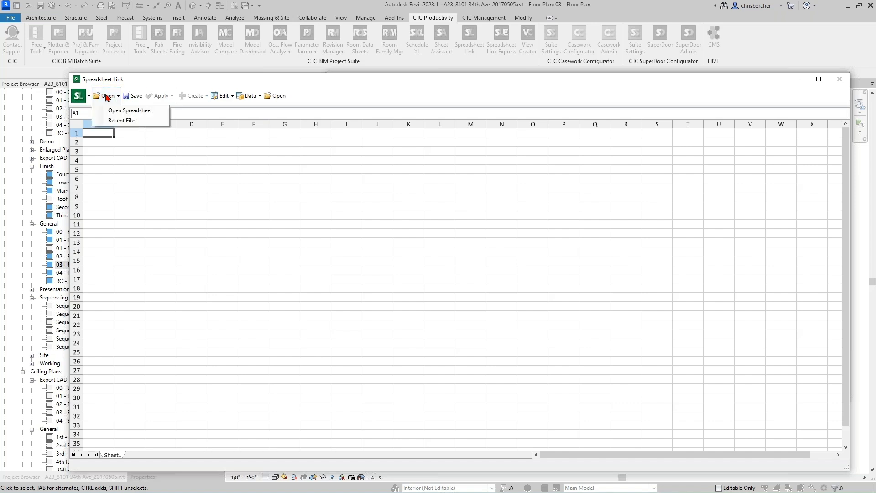
pyautogui.click(134, 113)
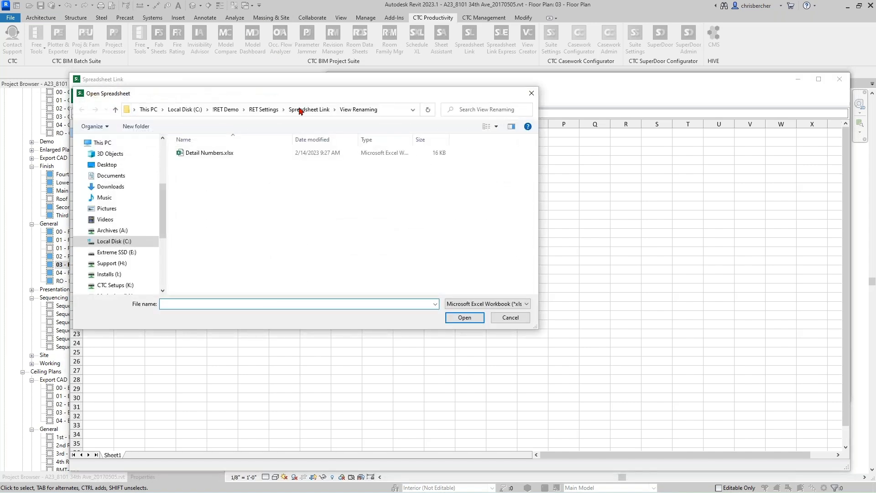
pyautogui.click(496, 318)
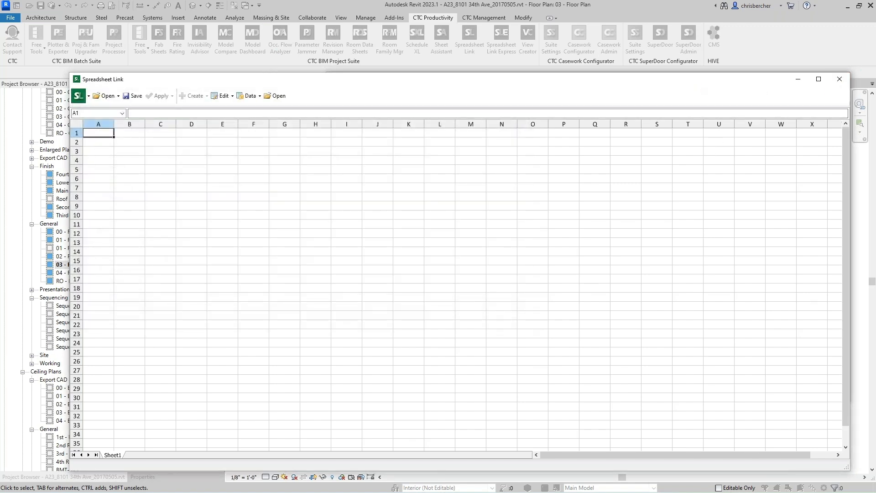
pyautogui.moveTo(697, 74); pyautogui.dragTo(697, 79)
pyautogui.click(697, 73)
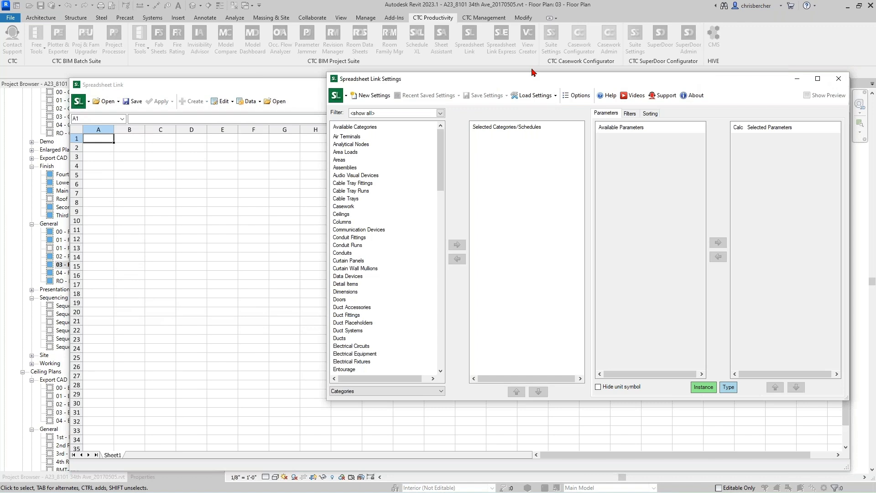
# - Load the saved Spreadsheet Link settings file "View Renaming (Plan Standards) (SLE).slsettings" from the View Renaming folder
pyautogui.moveTo(530, 78); pyautogui.dragTo(484, 76)
pyautogui.click(484, 93)
pyautogui.click(485, 108)
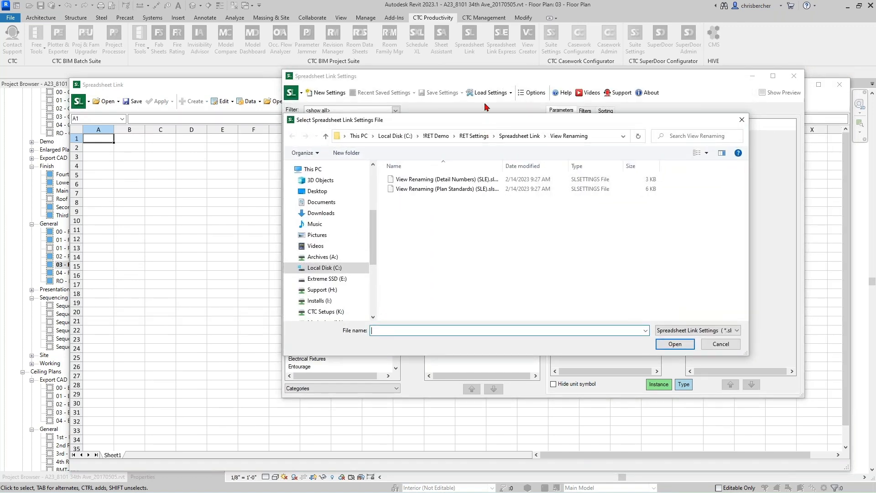
pyautogui.click(442, 190)
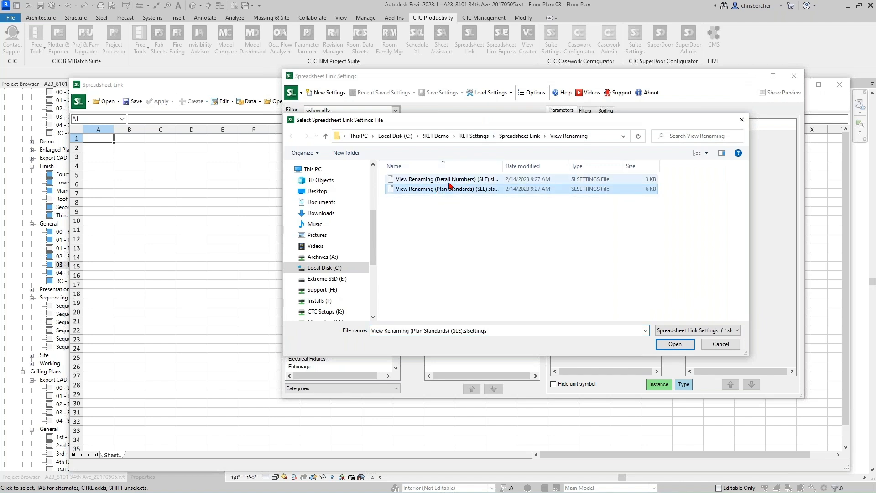
pyautogui.click(448, 183)
pyautogui.click(450, 189)
pyautogui.click(675, 344)
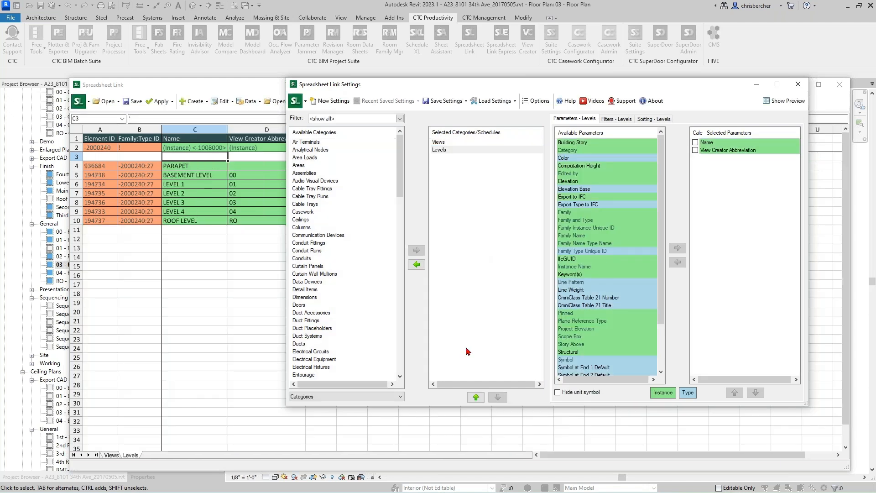
# - Examine the Levels worksheet and the formulas in the View Name and Title on Sheet columns of the Views worksheet
pyautogui.click(254, 86)
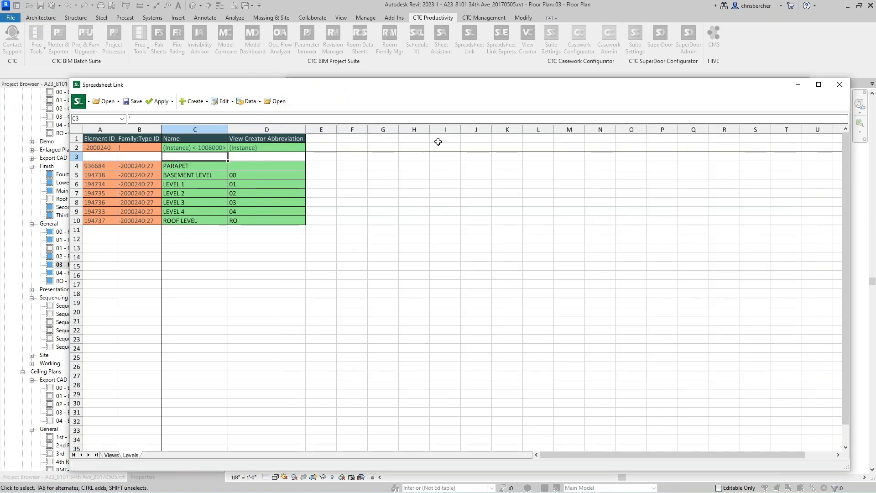
pyautogui.click(112, 456)
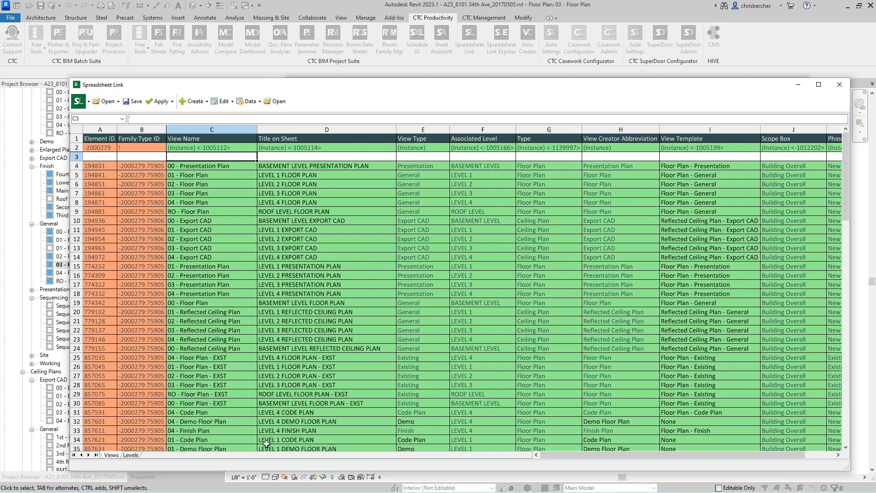
pyautogui.click(197, 197)
pyautogui.moveTo(197, 197); pyautogui.dragTo(220, 420)
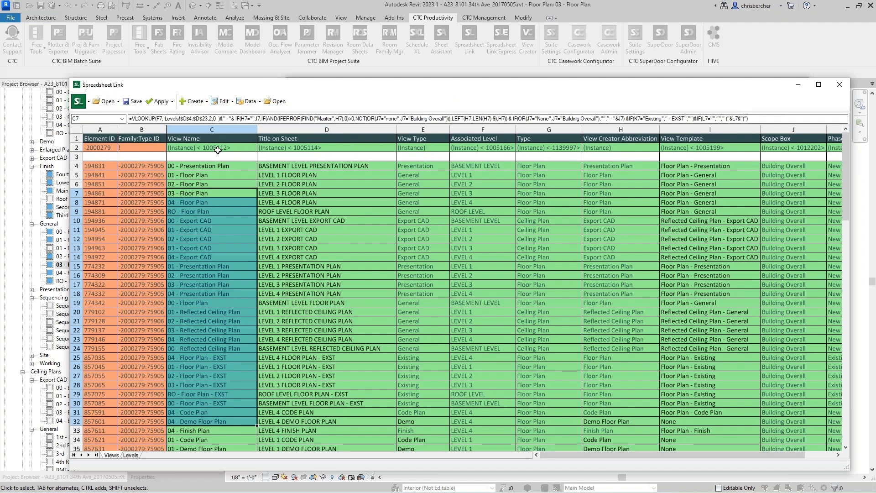
pyautogui.moveTo(310, 184); pyautogui.dragTo(331, 302)
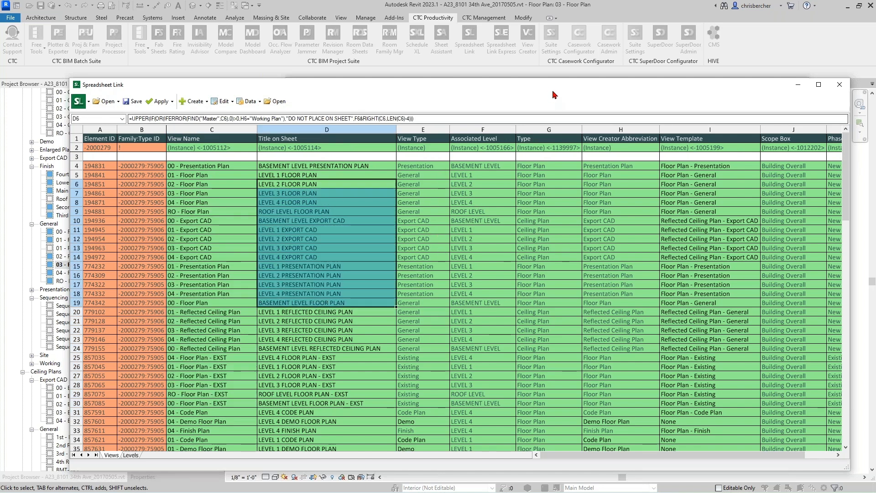
# - Compare the Levels worksheet with the View Name formula in cell C9 of the Views worksheet, and enlarge the spreadsheet window
pyautogui.moveTo(554, 85); pyautogui.dragTo(497, 69)
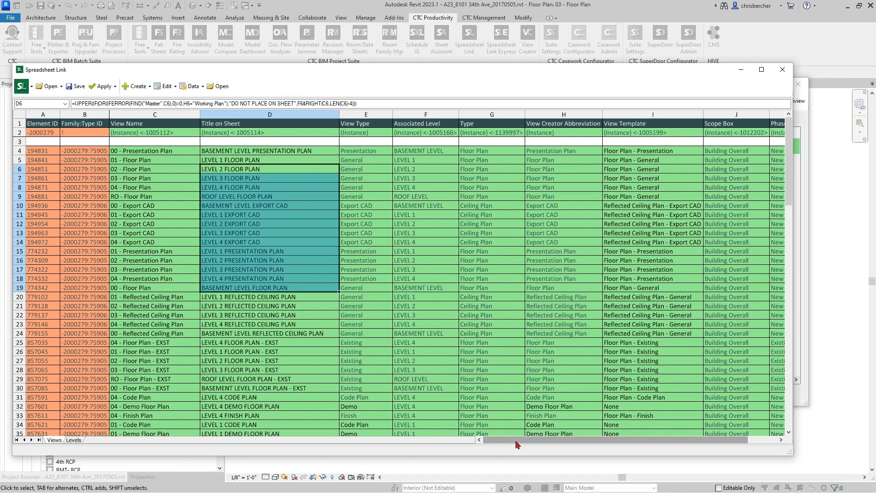
pyautogui.click(73, 440)
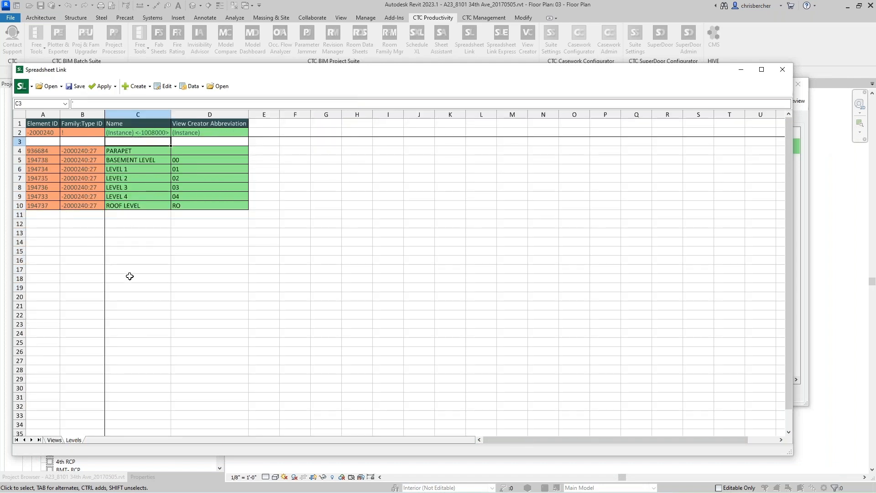
pyautogui.click(57, 441)
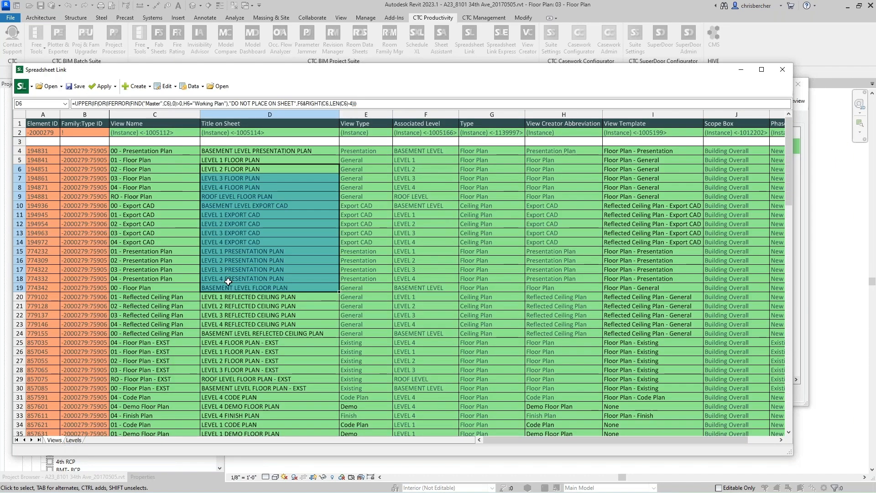
pyautogui.click(154, 196)
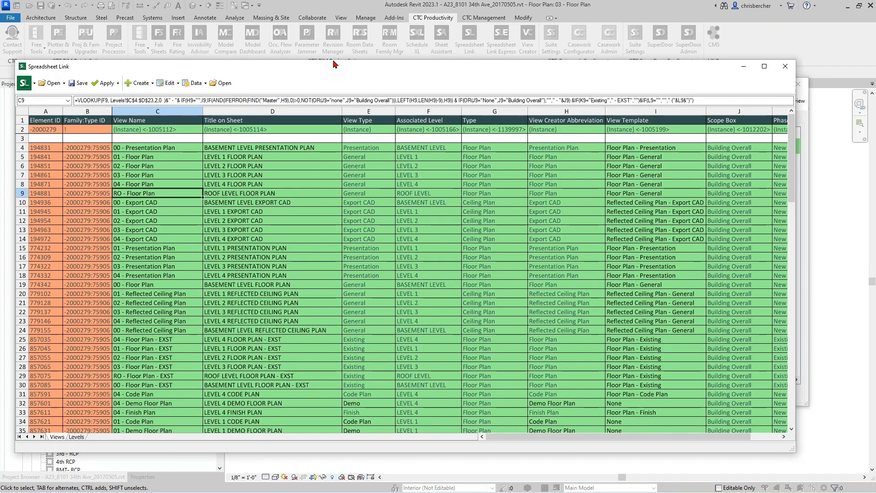
pyautogui.moveTo(327, 72); pyautogui.dragTo(357, 42)
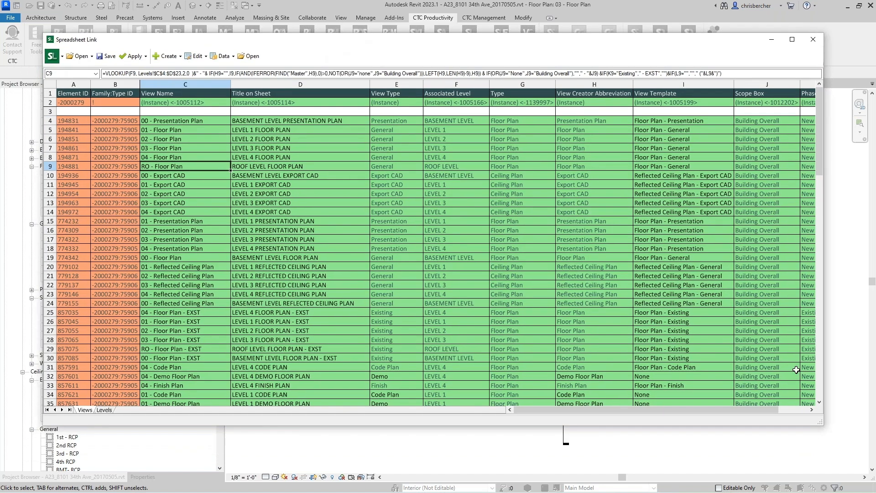
pyautogui.moveTo(824, 432); pyautogui.dragTo(858, 471)
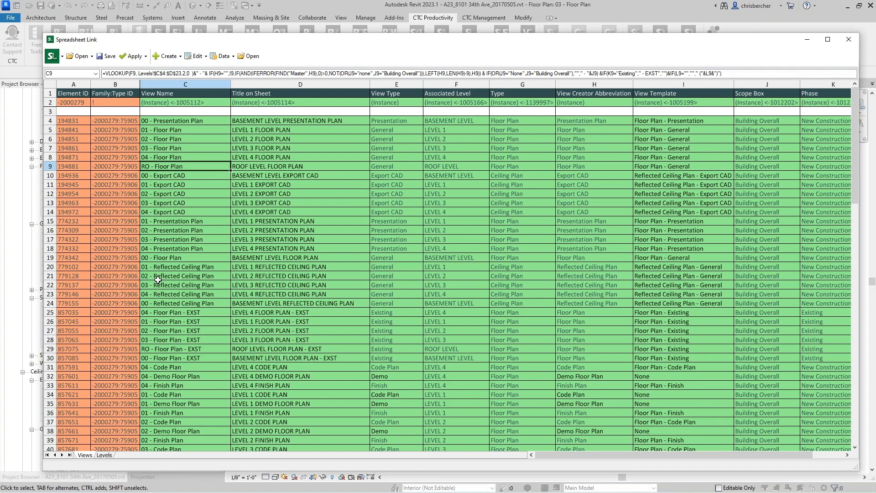
# - Examine the View Name and Title on Sheet formulas in the Views worksheet, including cell C8's full lookup formula, and reposition the spreadsheet window
pyautogui.click(272, 130)
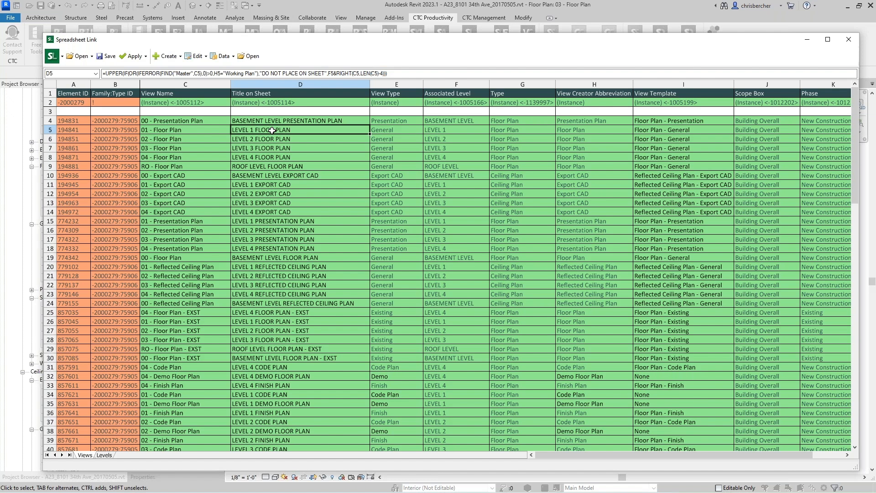
pyautogui.click(179, 154)
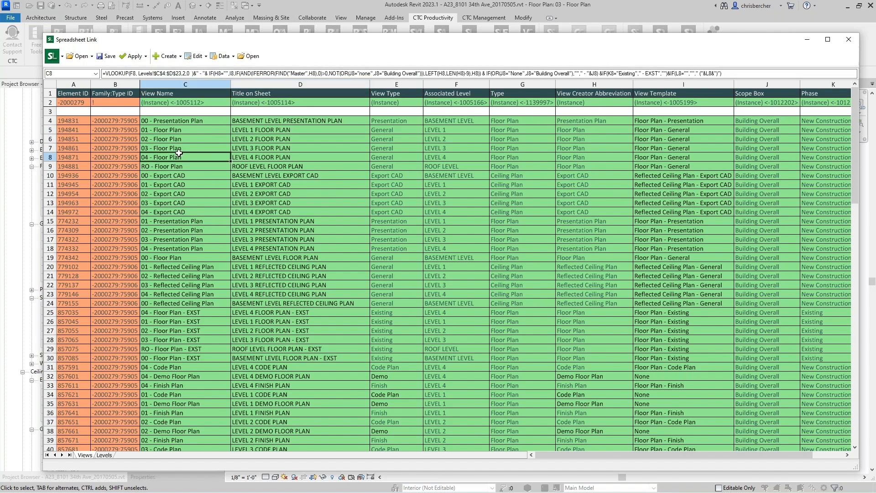
pyautogui.moveTo(114, 73); pyautogui.dragTo(553, 67)
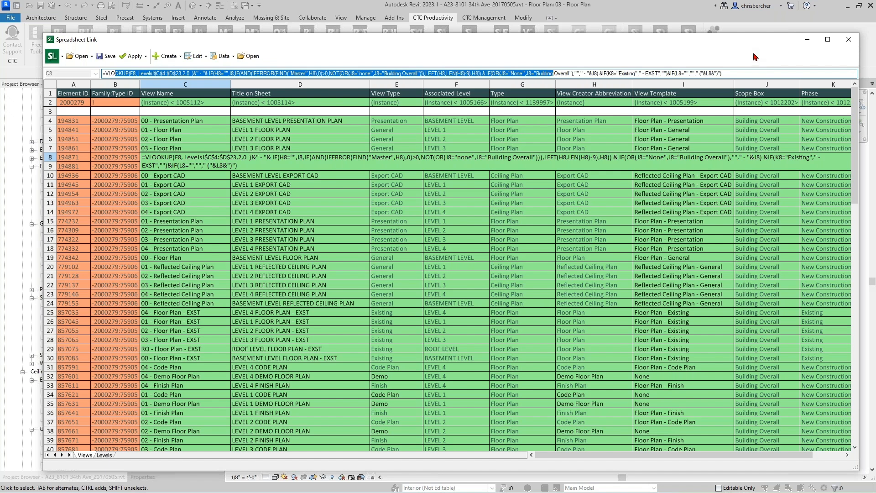
pyautogui.click(740, 73)
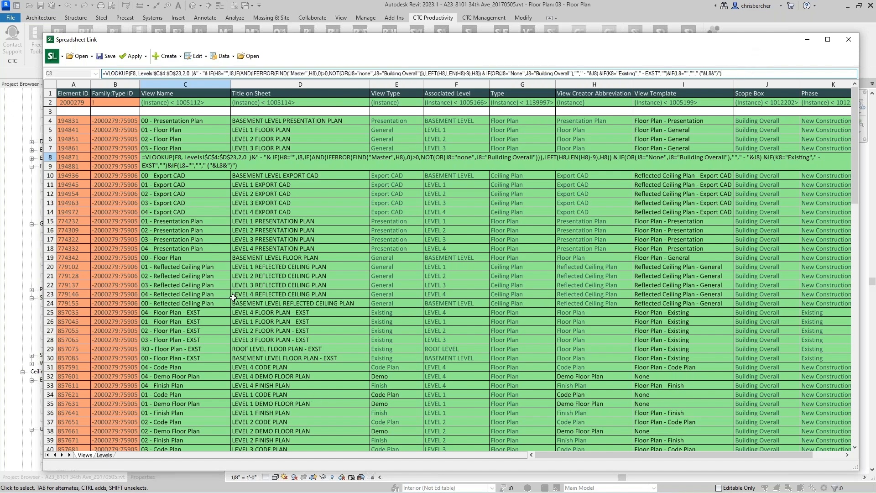
pyautogui.click(190, 273)
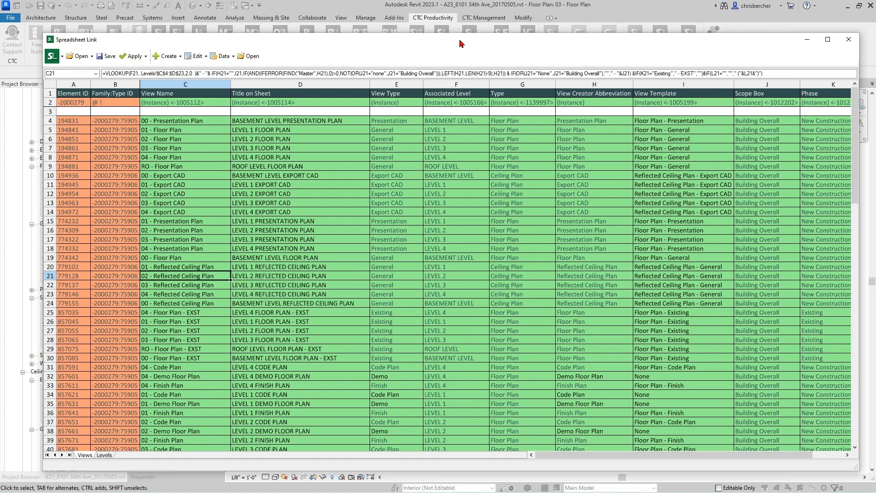
pyautogui.moveTo(463, 42); pyautogui.dragTo(444, 29)
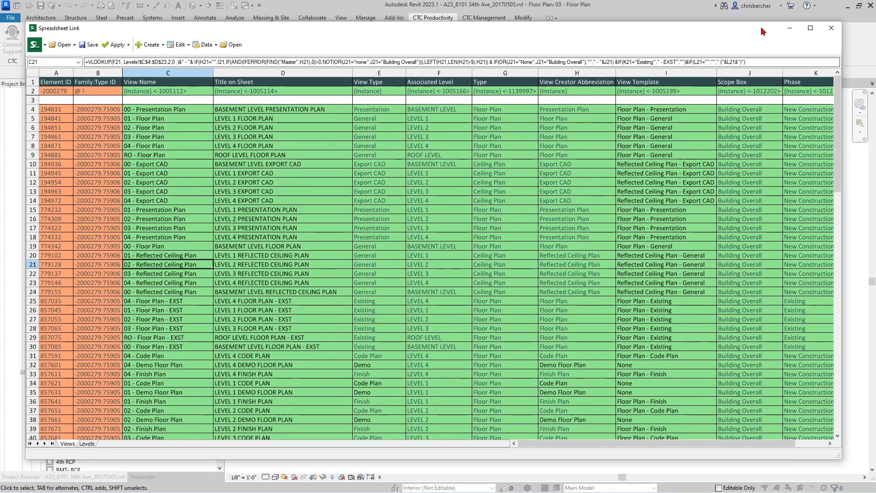
pyautogui.moveTo(763, 31); pyautogui.dragTo(768, 38)
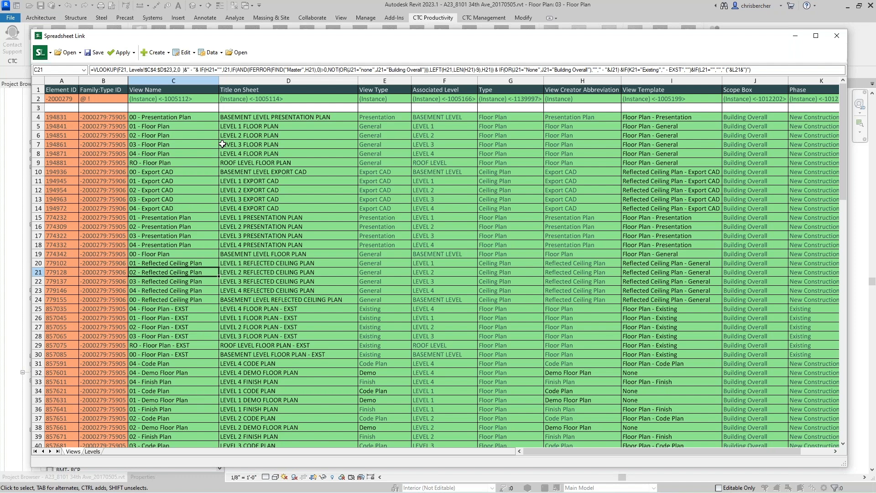
# - Apply all worksheets of the spreadsheet to the Revit project
pyautogui.click(121, 60)
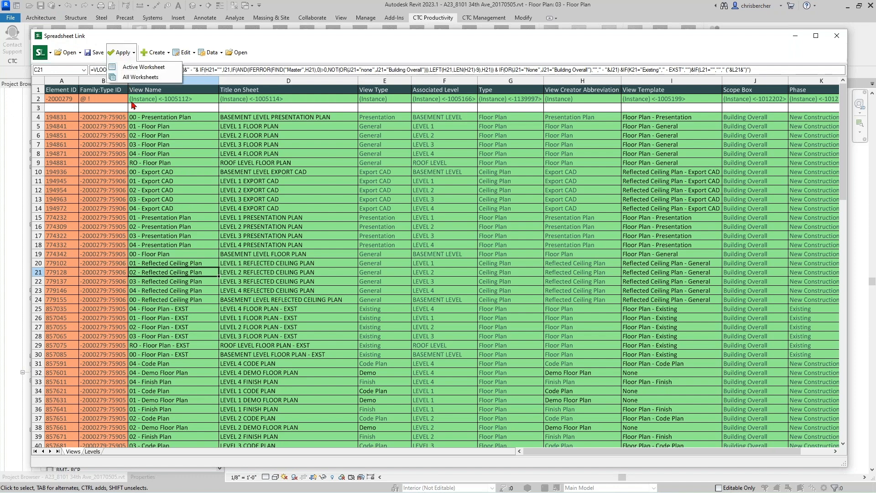
pyautogui.click(136, 77)
pyautogui.click(422, 256)
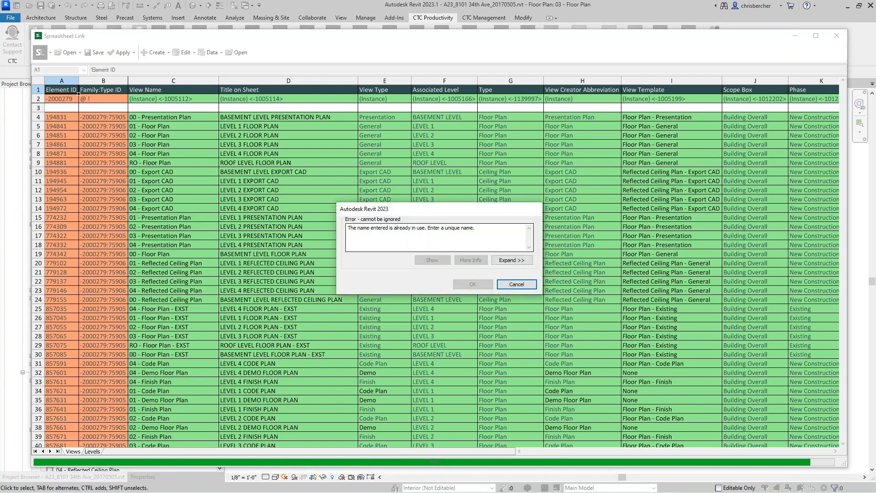
# - Expand the duplicate-name error to inspect the offending view, moving the settings window out of the way, then dismiss the error and the import result
pyautogui.click(511, 260)
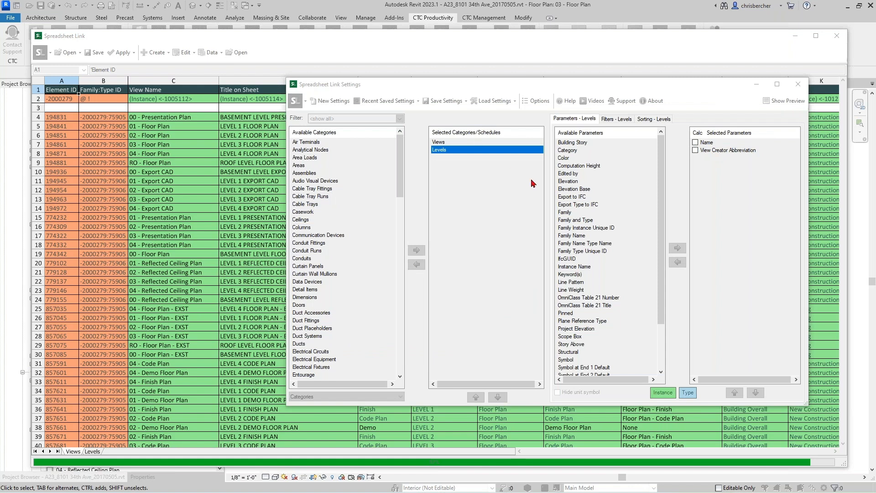
pyautogui.moveTo(487, 92); pyautogui.dragTo(407, 144)
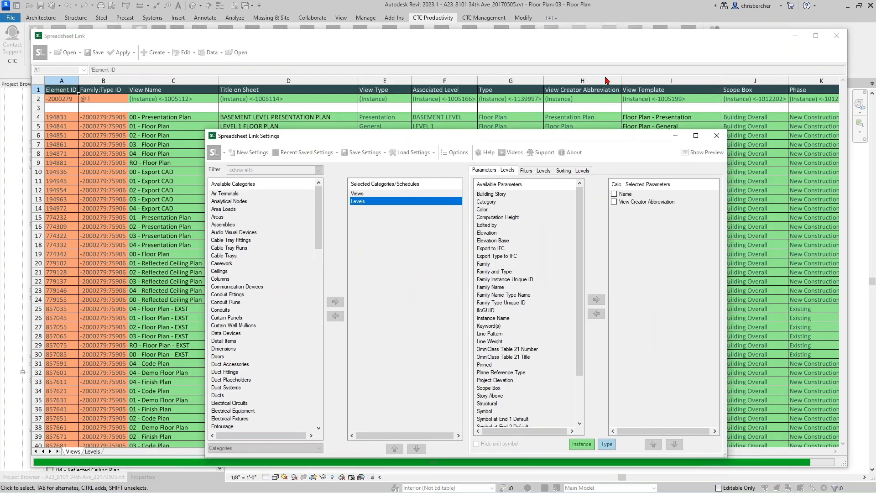
pyautogui.moveTo(506, 139); pyautogui.dragTo(493, 196)
pyautogui.click(438, 150)
pyautogui.click(365, 185)
pyautogui.click(429, 195)
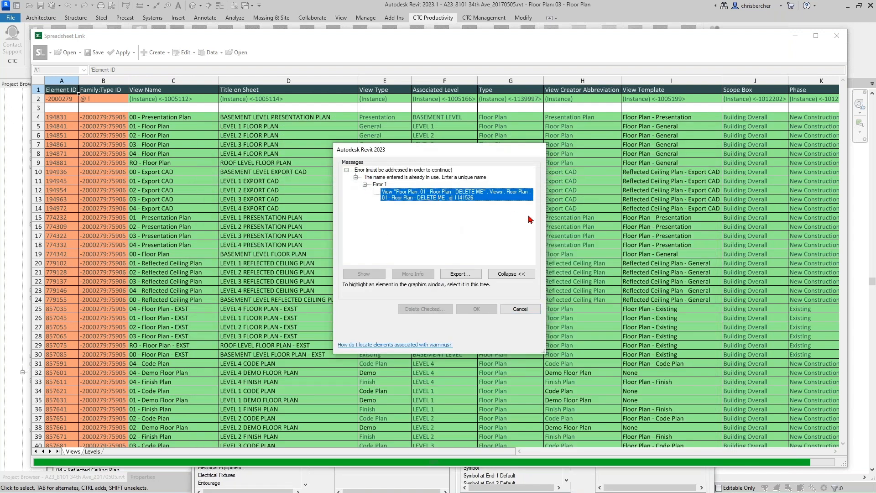
pyautogui.click(522, 310)
pyautogui.click(521, 309)
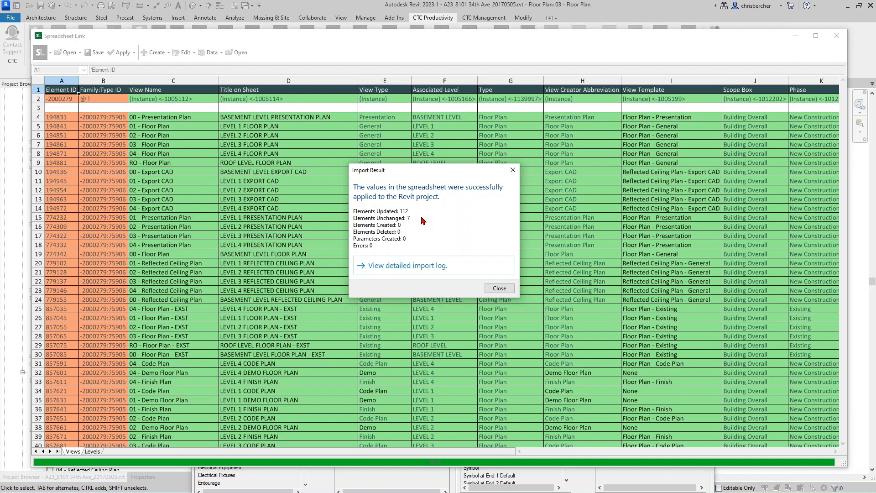
pyautogui.click(499, 288)
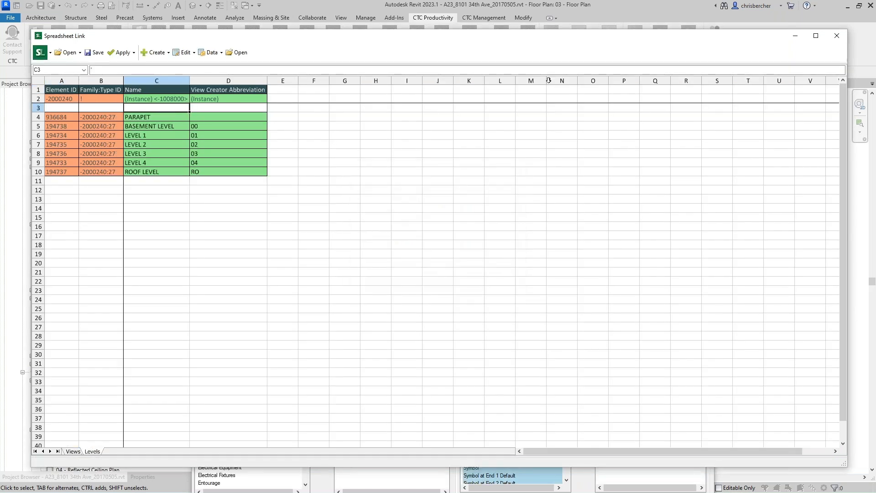
# - Close and reopen the spreadsheet preview, and examine a View Name cell and the Title on Sheet formula in D12 of the Views worksheet
pyautogui.click(830, 40)
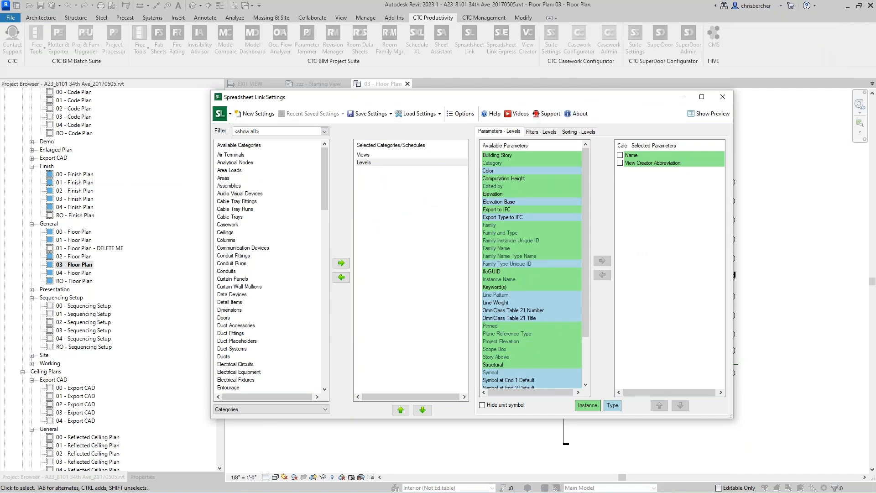
pyautogui.click(710, 114)
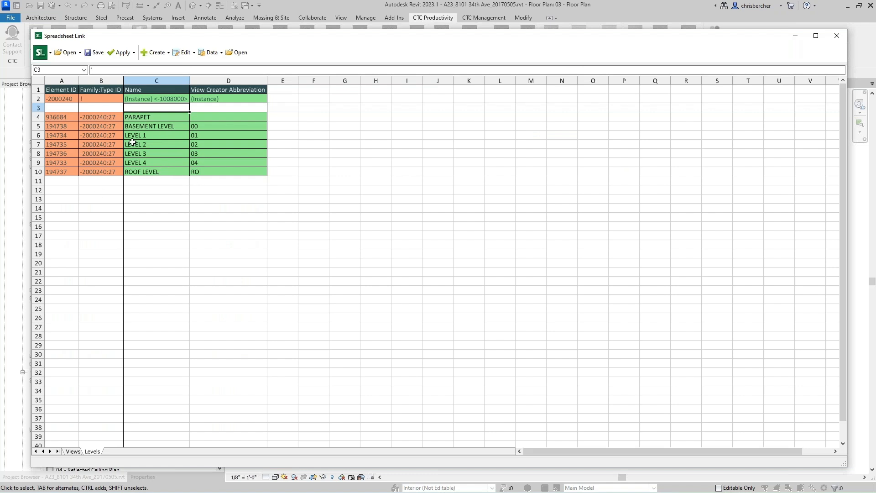
pyautogui.click(72, 452)
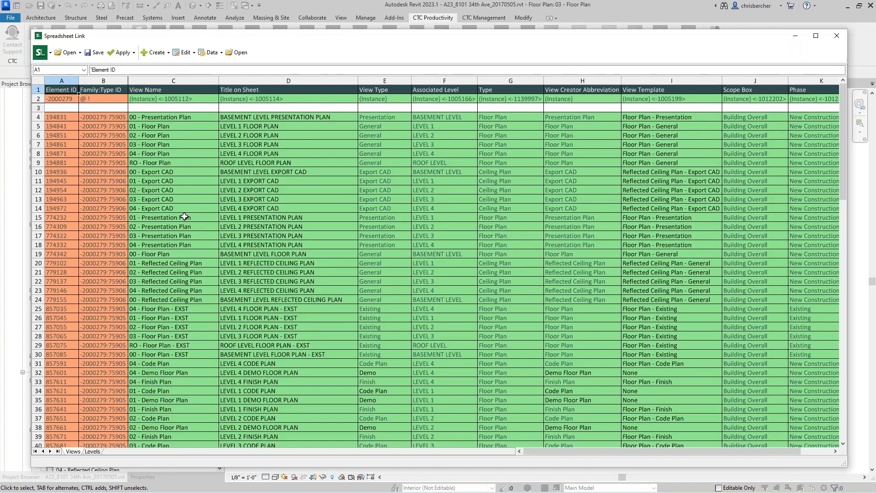
pyautogui.click(140, 200)
pyautogui.click(268, 192)
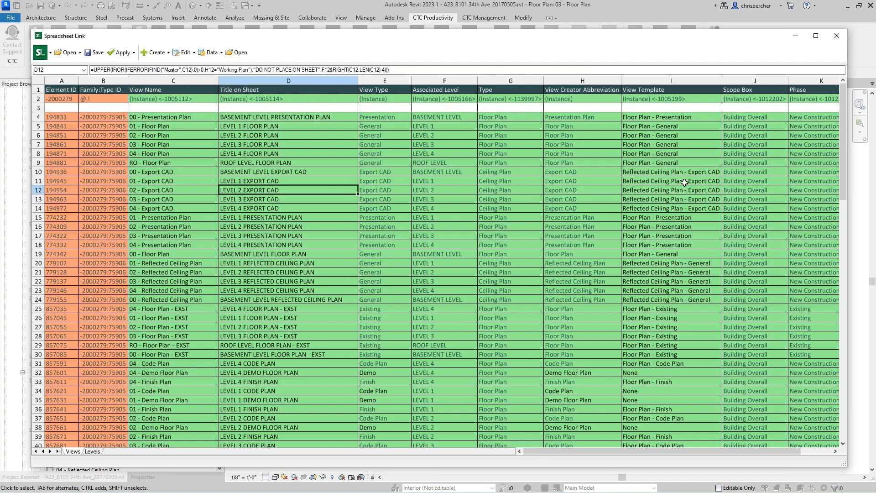
# - Browse the saved settings folders inside the Spreadsheet Link directory, without loading another settings file
pyautogui.moveTo(689, 40); pyautogui.dragTo(721, 125)
pyautogui.click(633, 101)
pyautogui.click(413, 116)
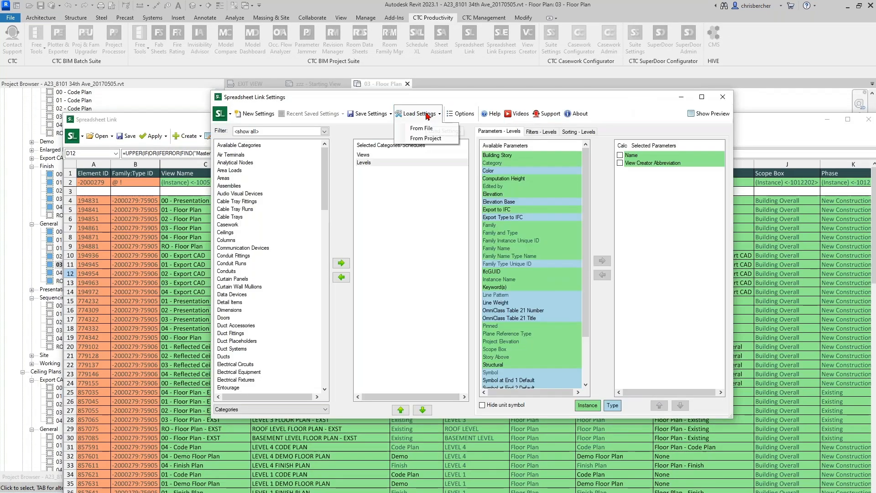
pyautogui.click(429, 130)
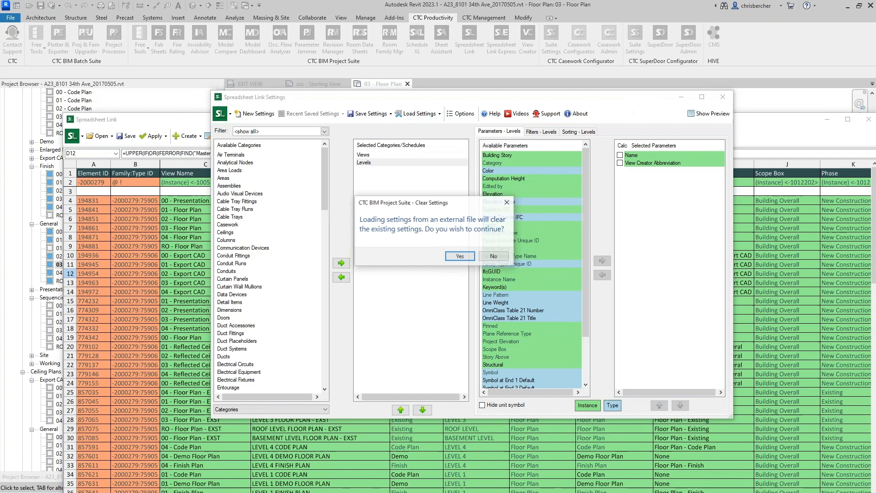
pyautogui.click(459, 261)
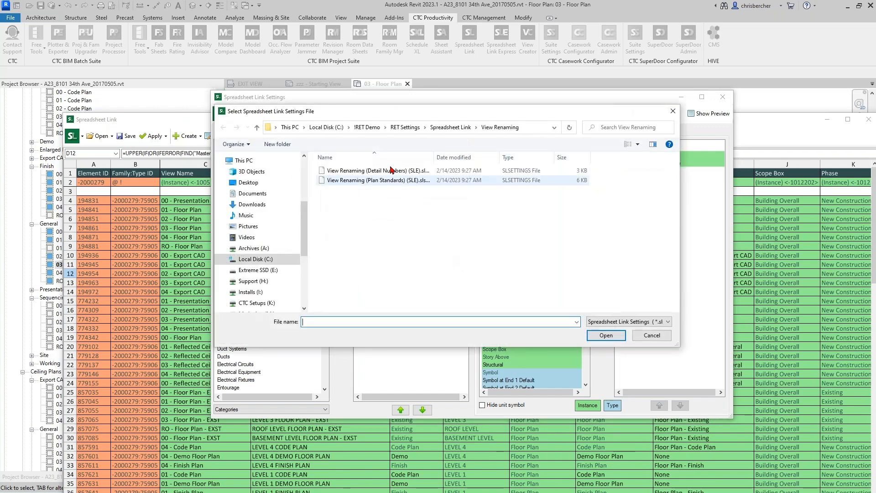
pyautogui.click(451, 128)
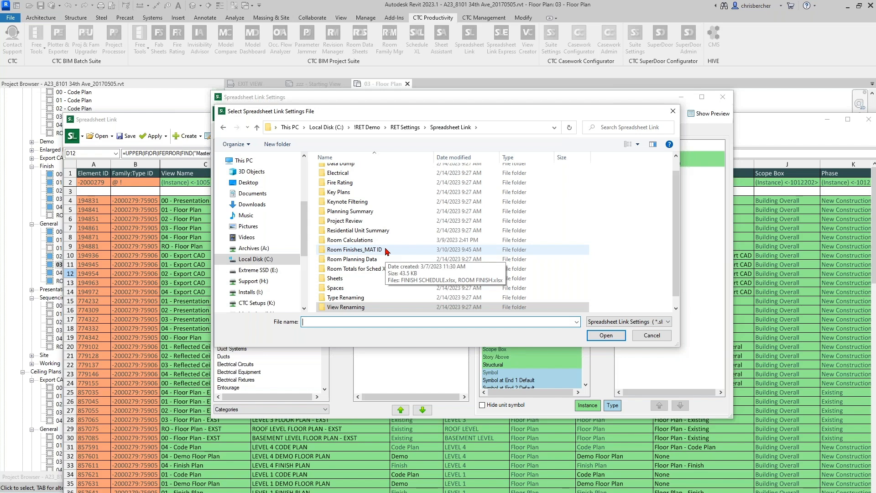
pyautogui.scroll(-1, 371, 256)
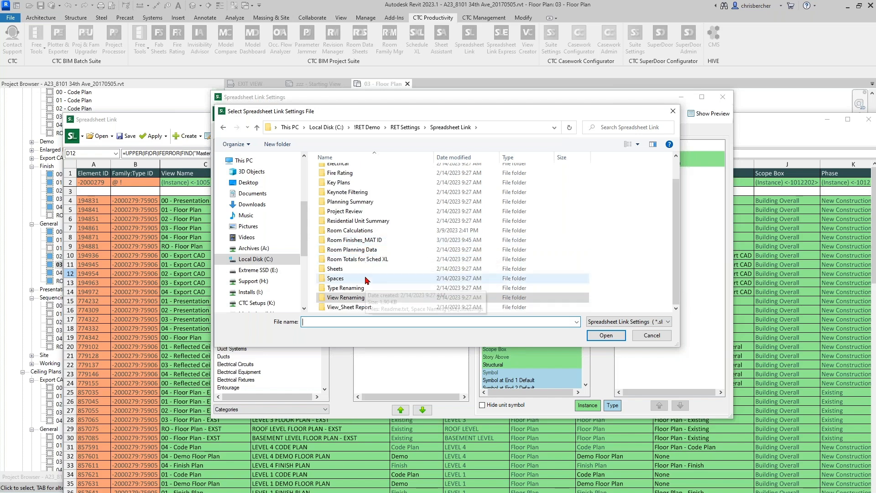
pyautogui.scroll(1, 367, 280)
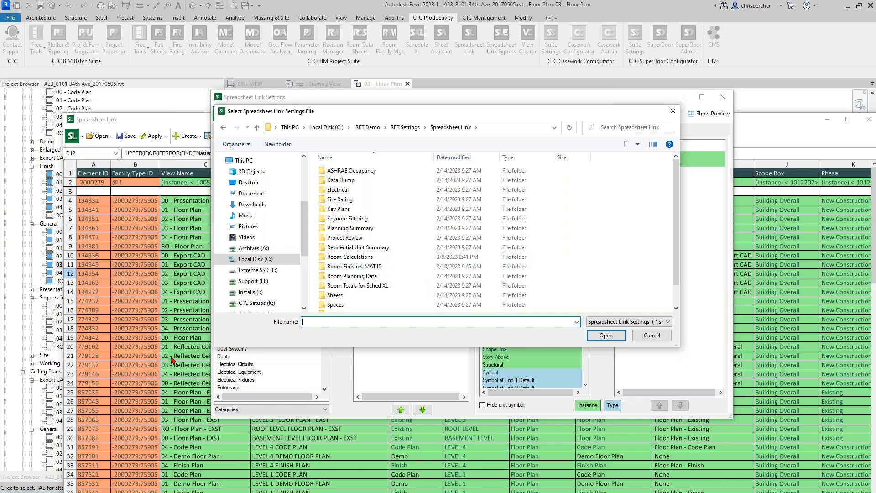
pyautogui.click(646, 338)
# - Close Spreadsheet Link without saving the settings
pyautogui.click(723, 97)
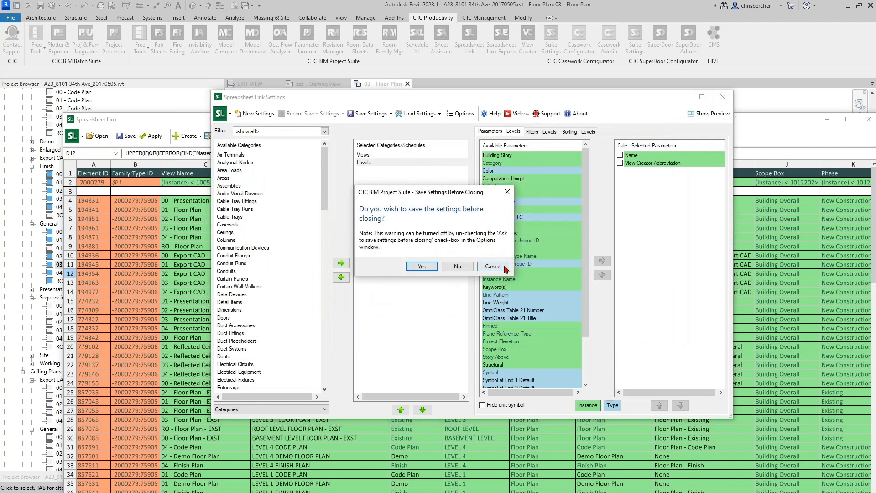
pyautogui.click(457, 269)
pyautogui.click(724, 97)
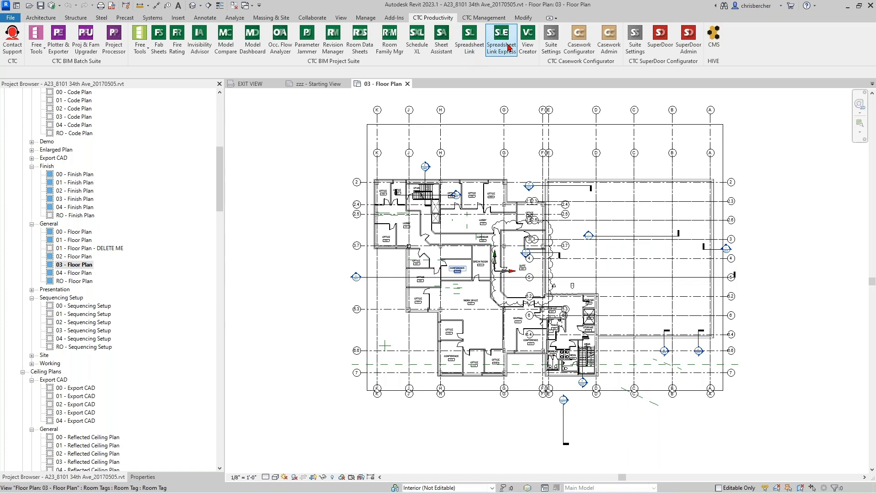
# - Launch Spreadsheet Link Express and choose the settings file "View Renaming (Detail Numbers) (SLE).slsettings" from the View Renaming folder
pyautogui.click(504, 52)
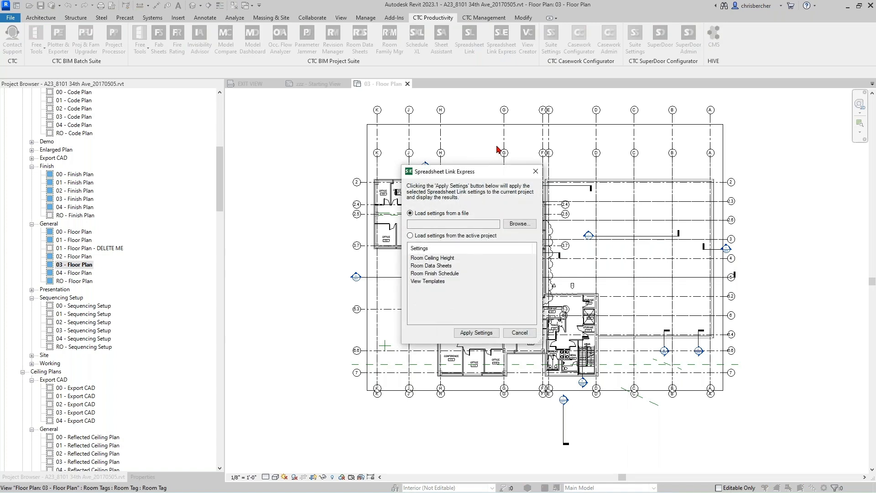
pyautogui.click(519, 224)
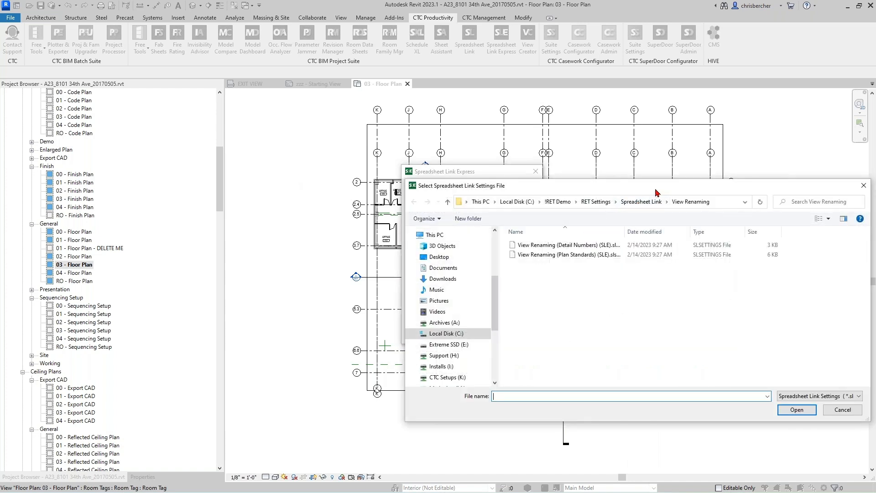
pyautogui.click(519, 223)
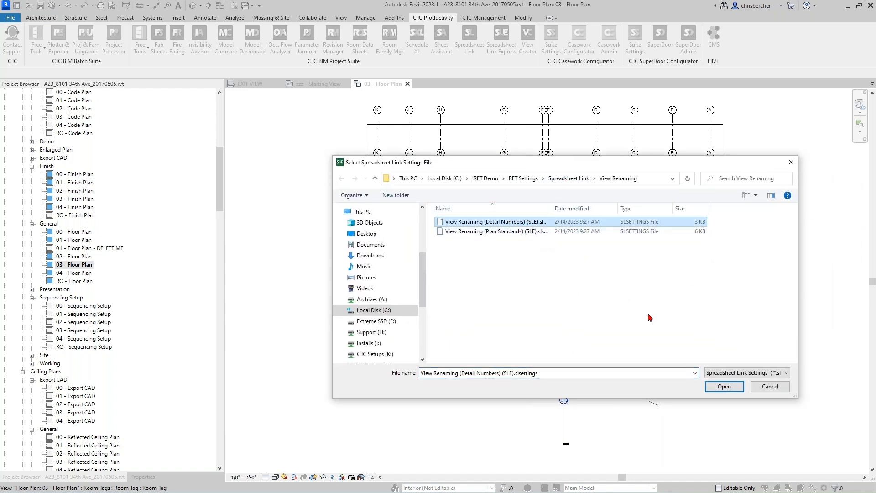
pyautogui.click(725, 387)
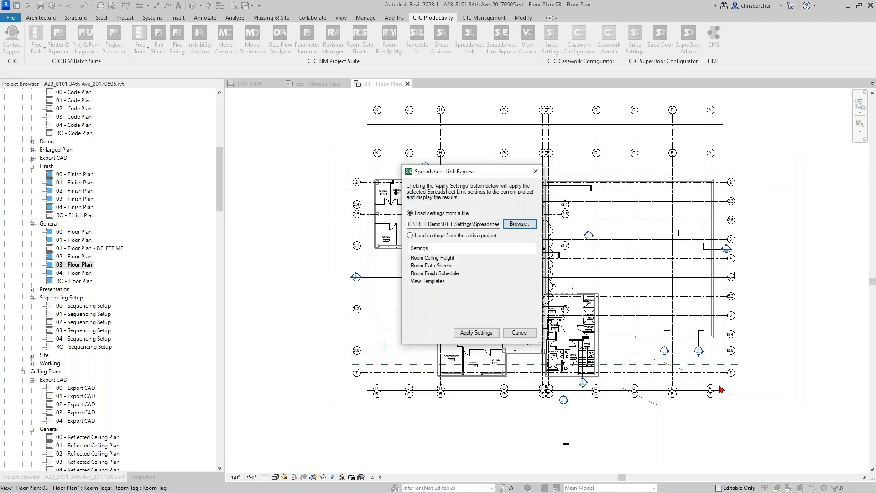
# - Apply the chosen detail-number settings to the project, reacquiring the lost cloud shared license, and close the import result
pyautogui.click(476, 334)
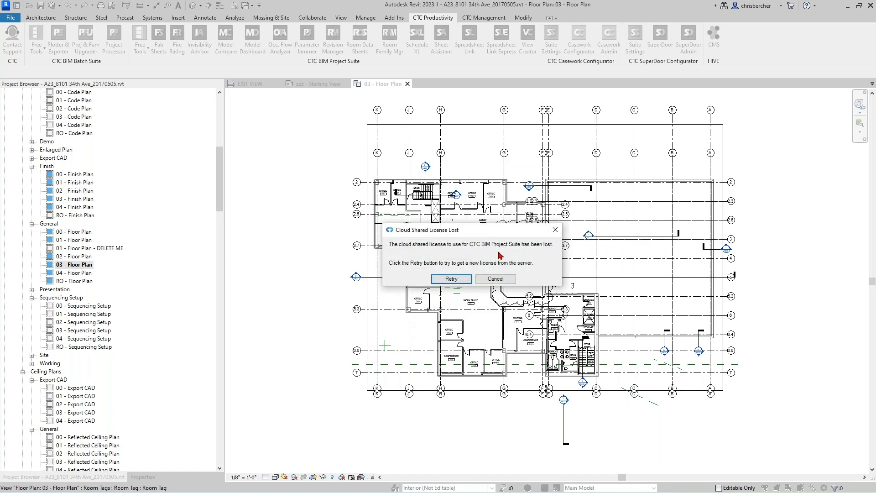
pyautogui.click(449, 279)
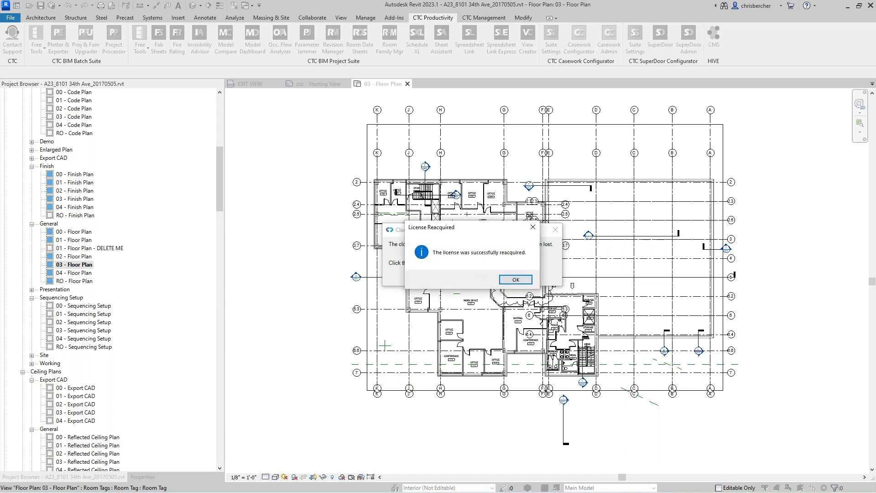
pyautogui.click(530, 279)
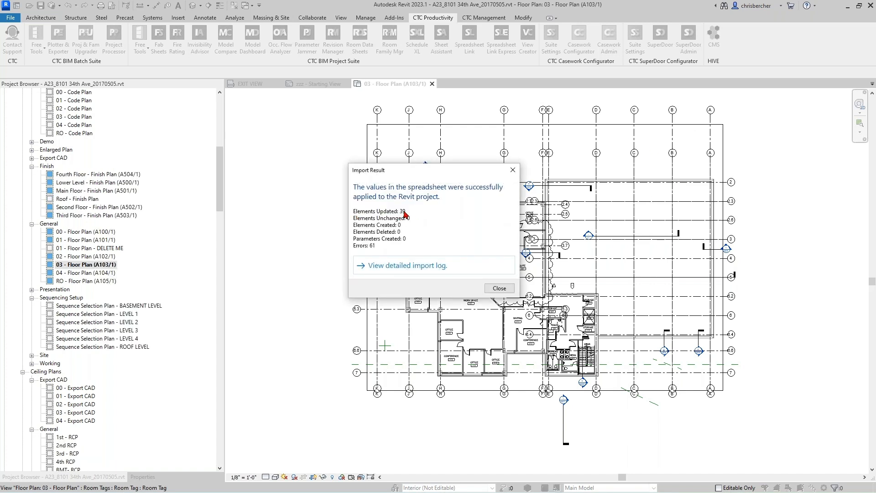
pyautogui.click(499, 289)
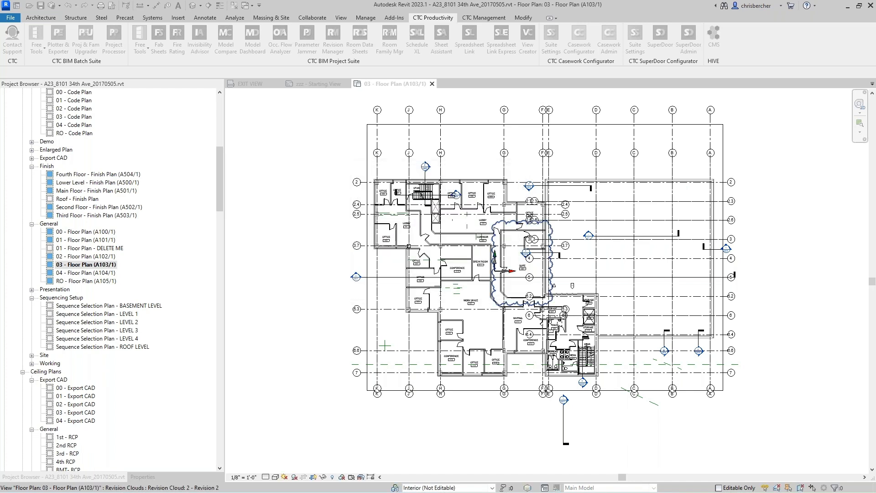
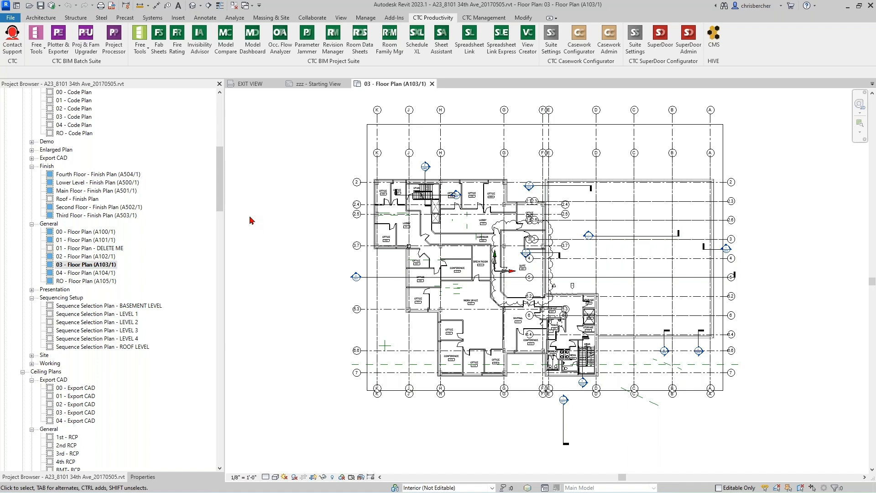
# - Launch Project Processor and add all currently open projects to its processing list
pyautogui.click(116, 51)
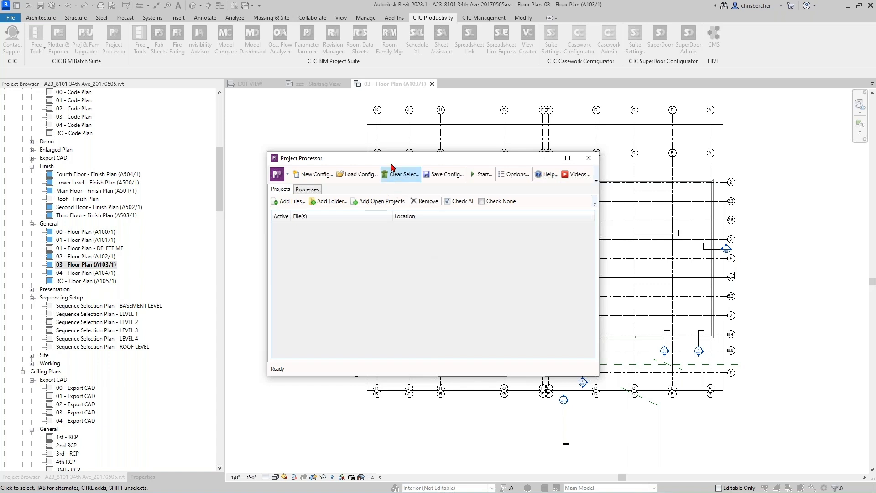
pyautogui.moveTo(408, 163); pyautogui.dragTo(390, 129)
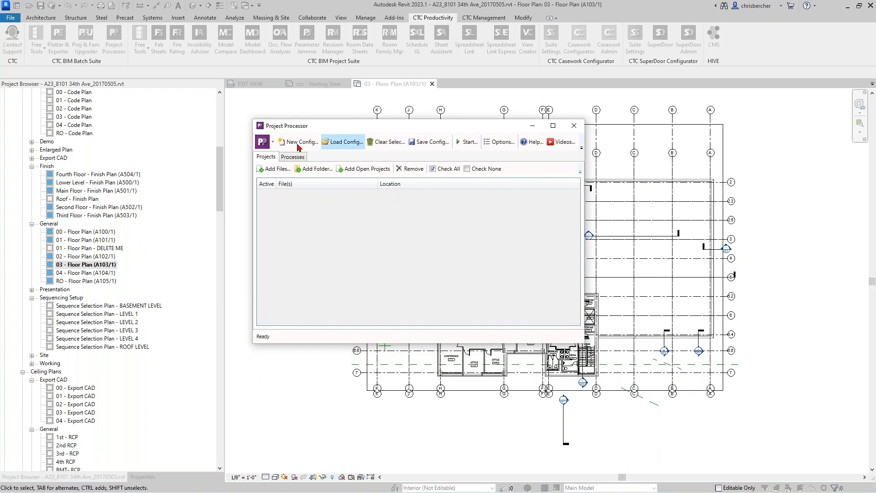
pyautogui.click(270, 169)
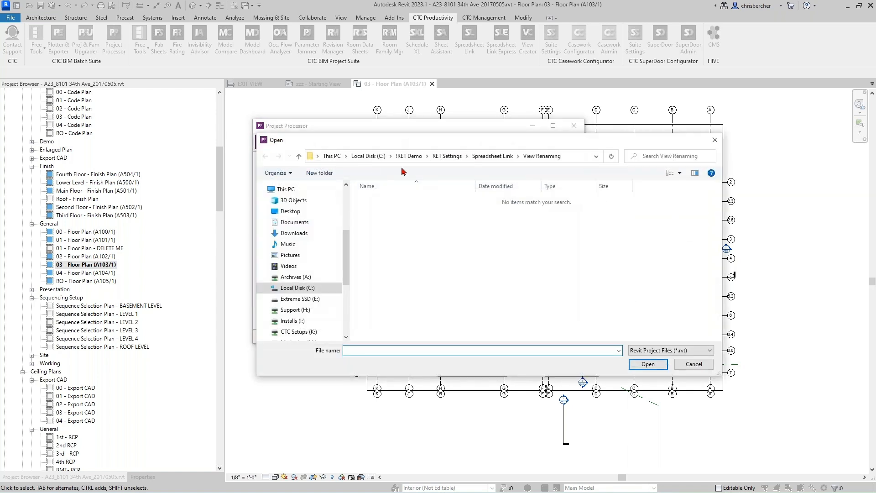
pyautogui.click(651, 358)
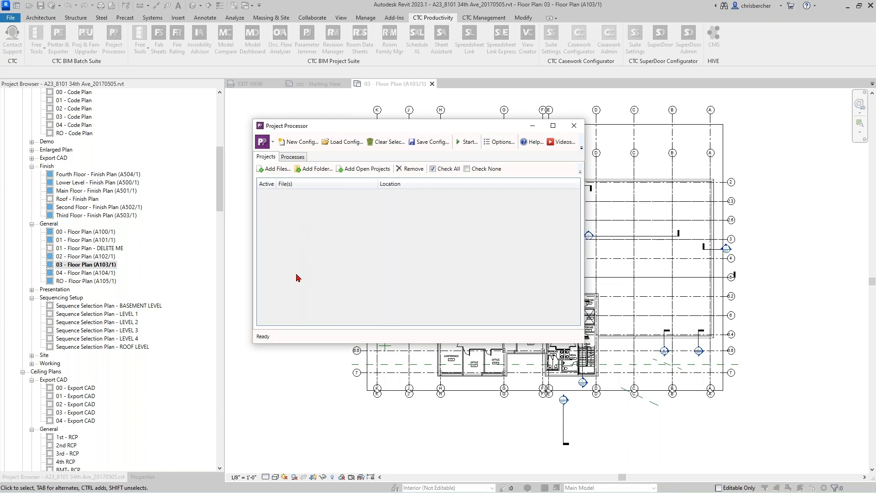
pyautogui.click(368, 171)
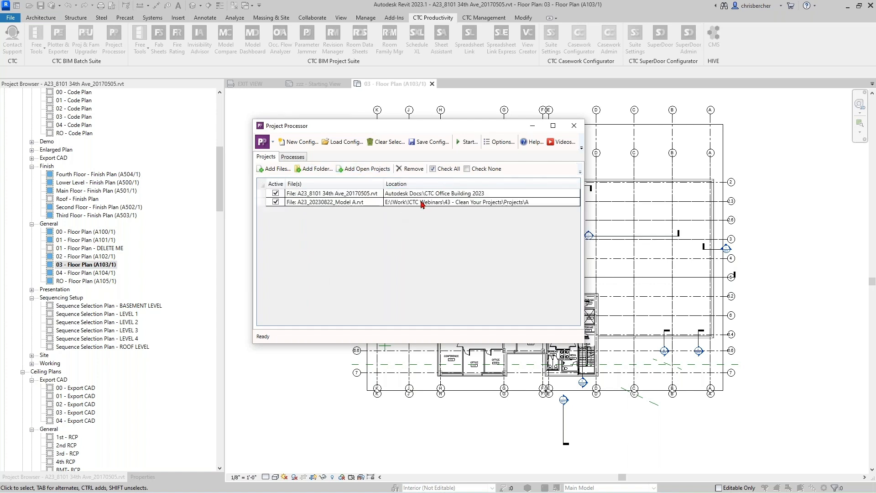
# - Disable every batch process in Project Processor's process list
pyautogui.click(293, 158)
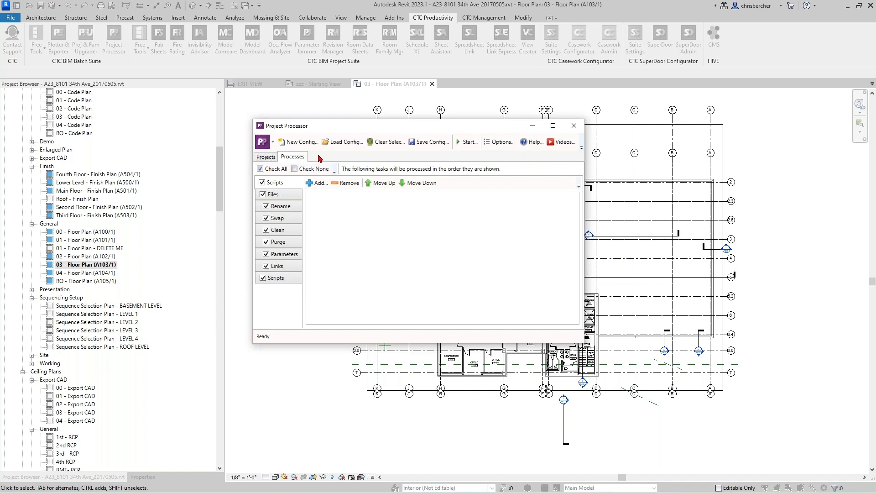
pyautogui.click(273, 279)
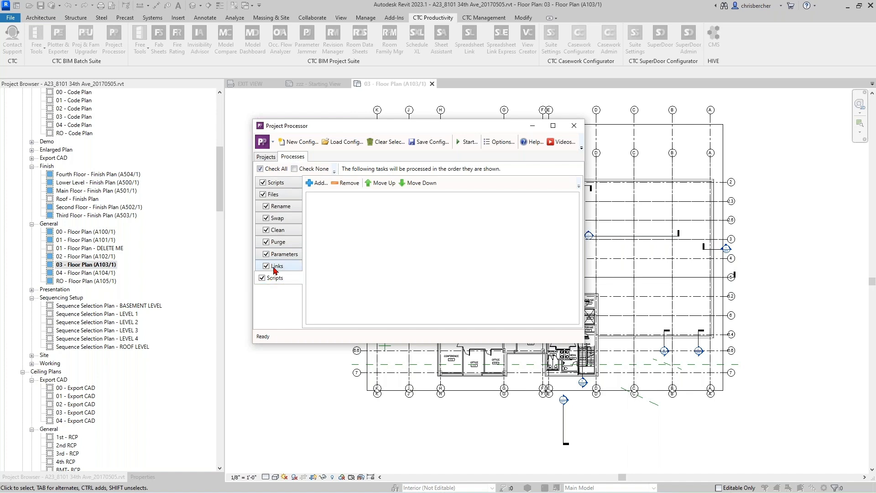
pyautogui.click(295, 169)
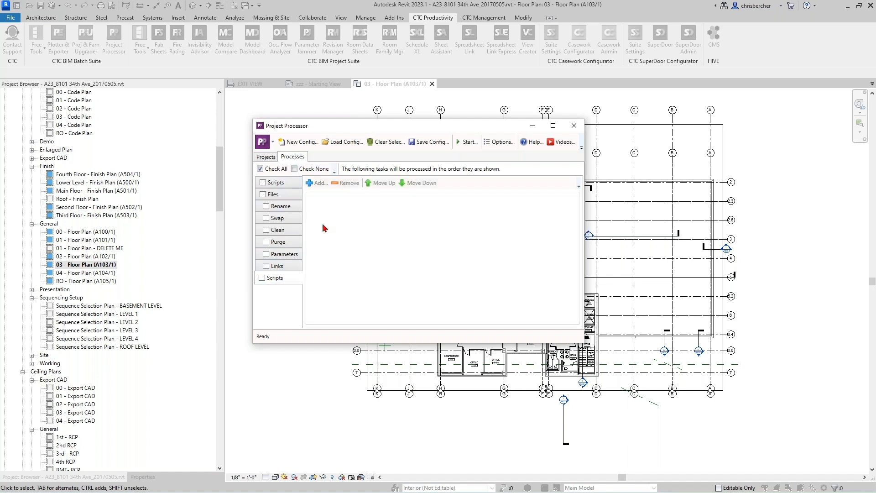
pyautogui.click(276, 183)
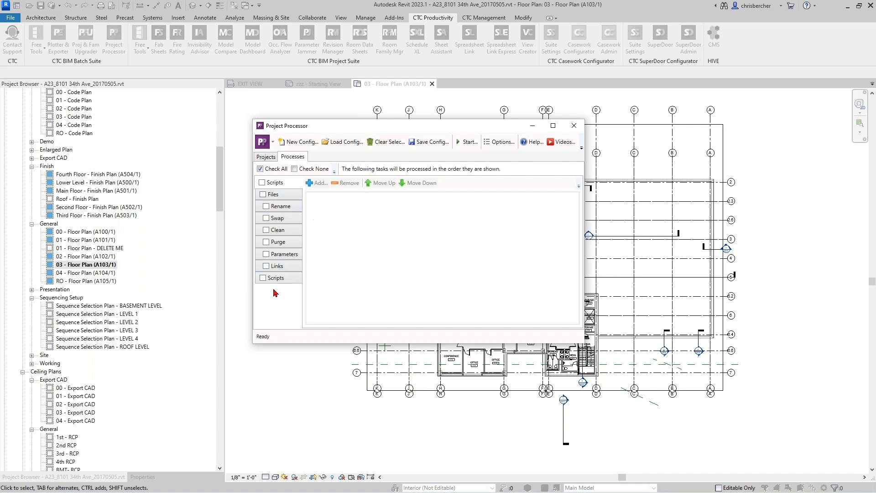
pyautogui.click(263, 183)
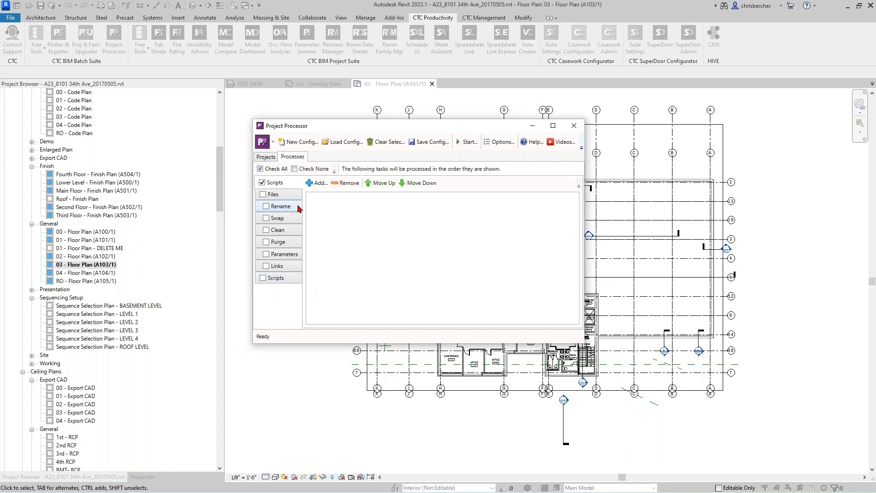
pyautogui.click(319, 184)
pyautogui.click(666, 350)
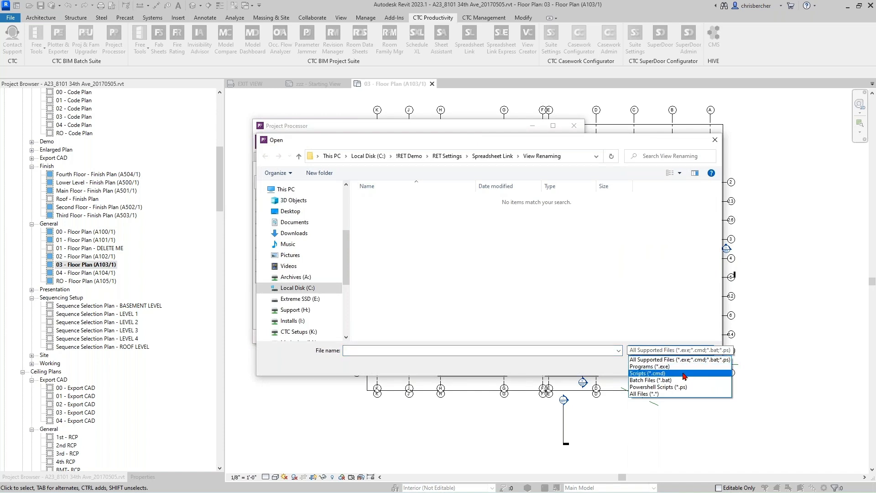
pyautogui.click(711, 385)
pyautogui.click(694, 367)
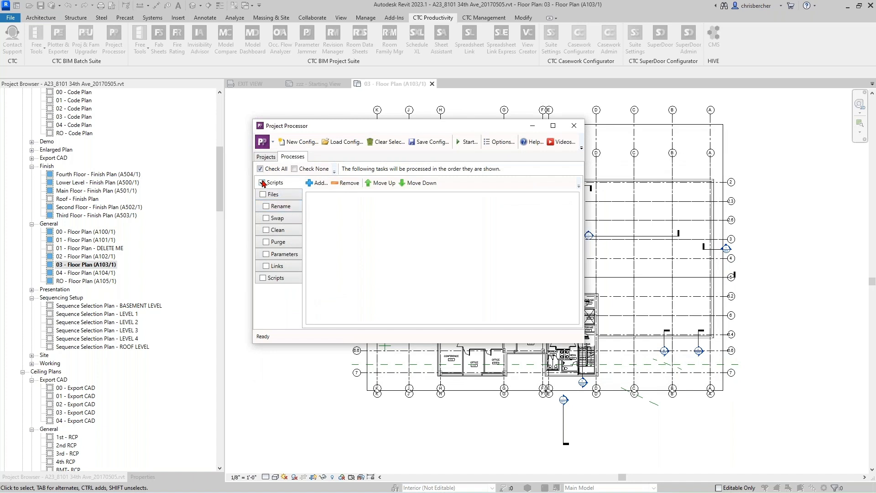
# - Enable the Files process and its Rename process for the batch run
pyautogui.click(273, 194)
pyautogui.click(263, 194)
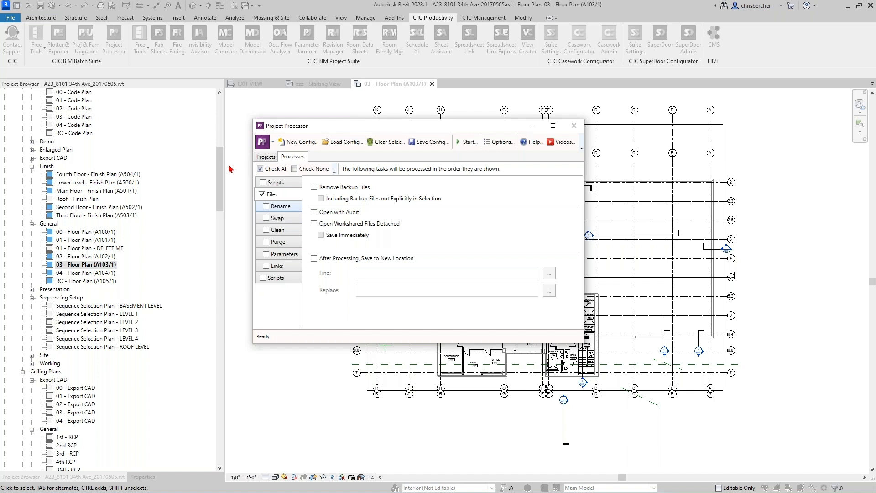
pyautogui.click(280, 207)
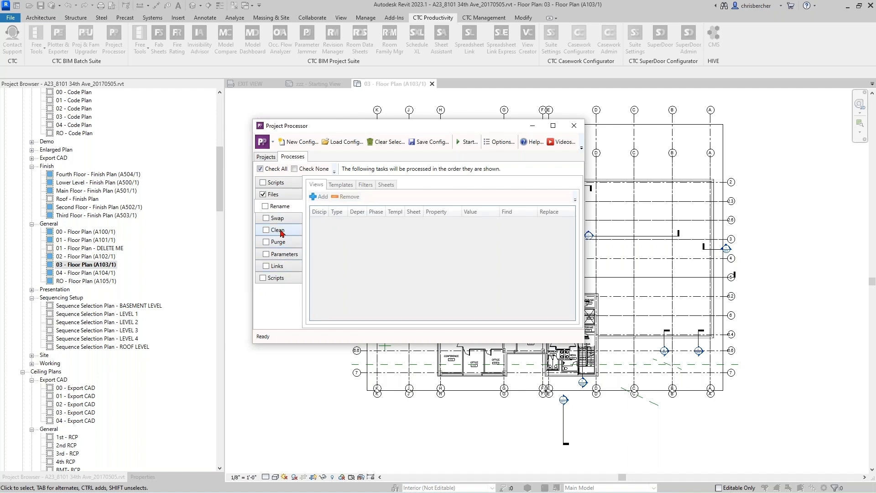
pyautogui.click(266, 207)
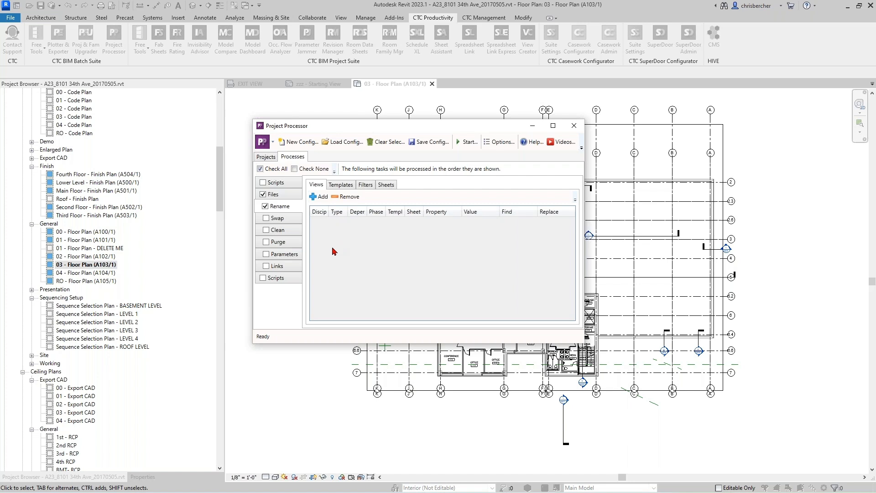
# - Add a view renaming rule and widen the Project Processor window to fit the rule's columns
pyautogui.click(337, 186)
pyautogui.click(366, 185)
pyautogui.click(388, 185)
pyautogui.click(316, 186)
pyautogui.moveTo(253, 179); pyautogui.dragTo(174, 169)
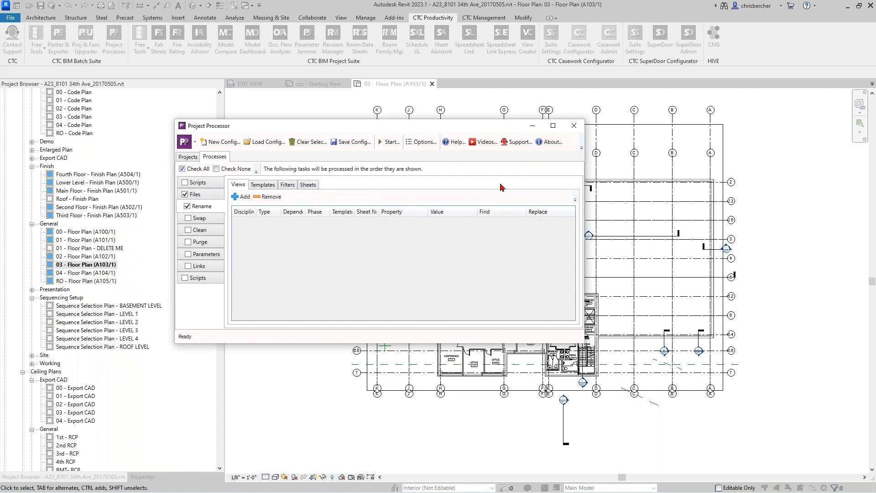
pyautogui.moveTo(472, 126); pyautogui.dragTo(510, 115)
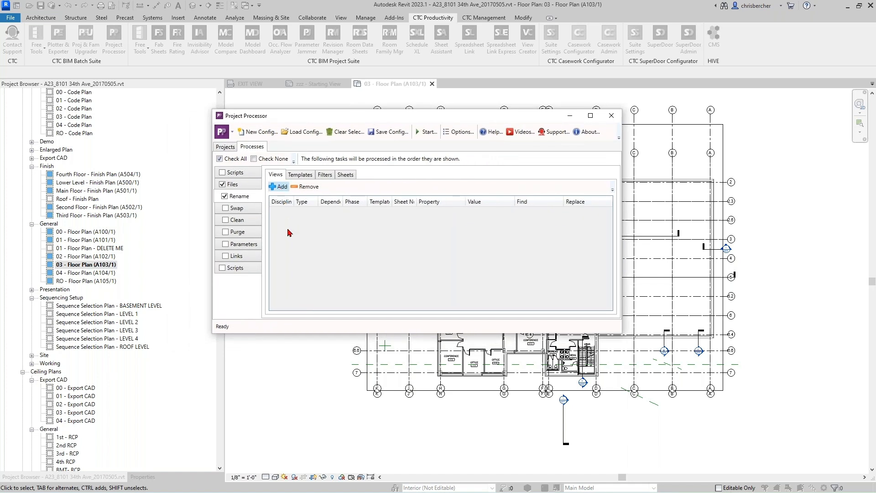
pyautogui.click(283, 187)
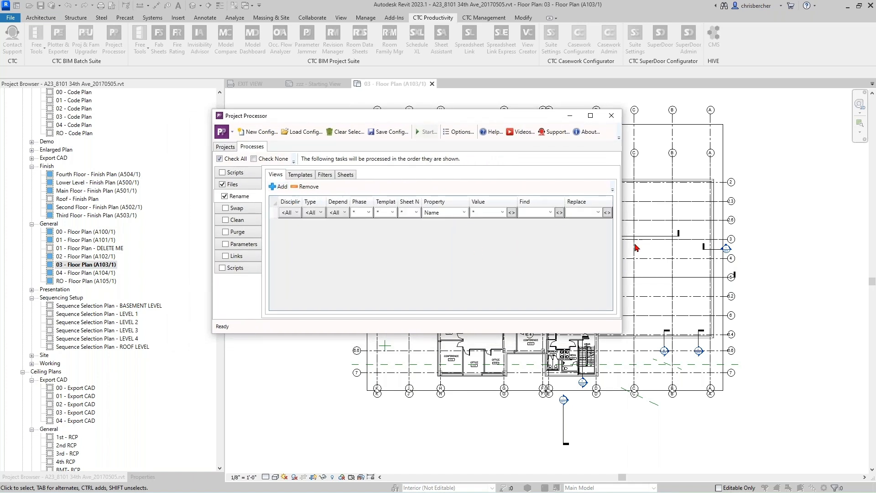
pyautogui.moveTo(622, 253); pyautogui.dragTo(758, 260)
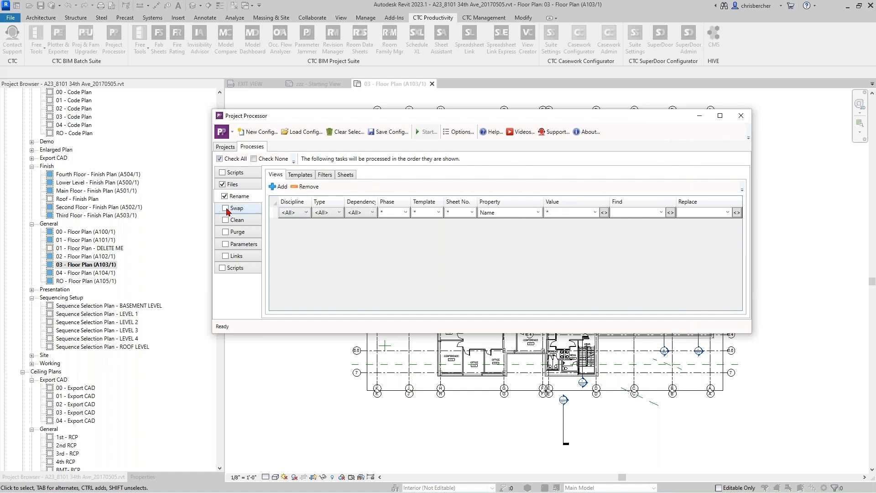
# - Examine the Discipline, Type and Dependency filter options available for the view renaming rule
pyautogui.click(294, 213)
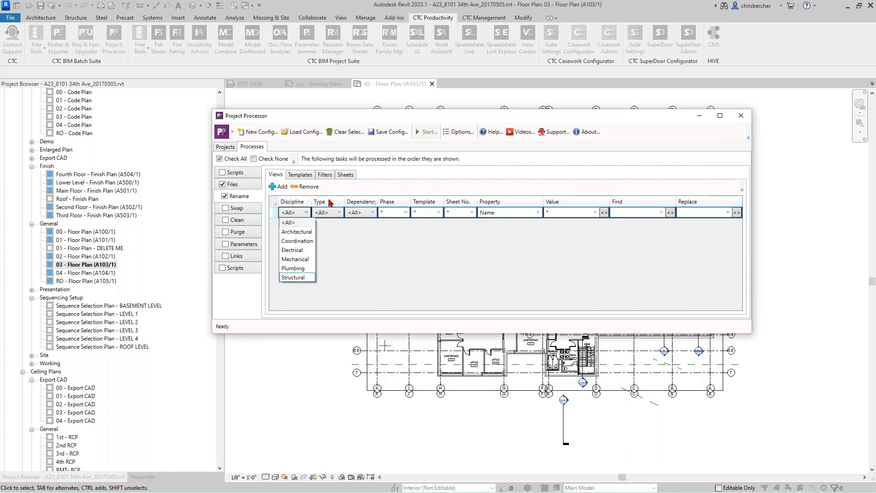
pyautogui.click(327, 220)
pyautogui.click(328, 213)
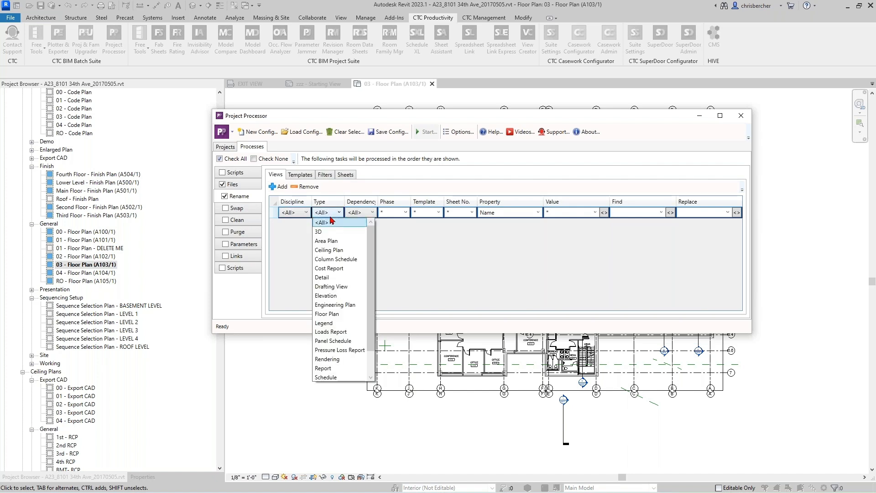
pyautogui.click(360, 214)
pyautogui.click(363, 213)
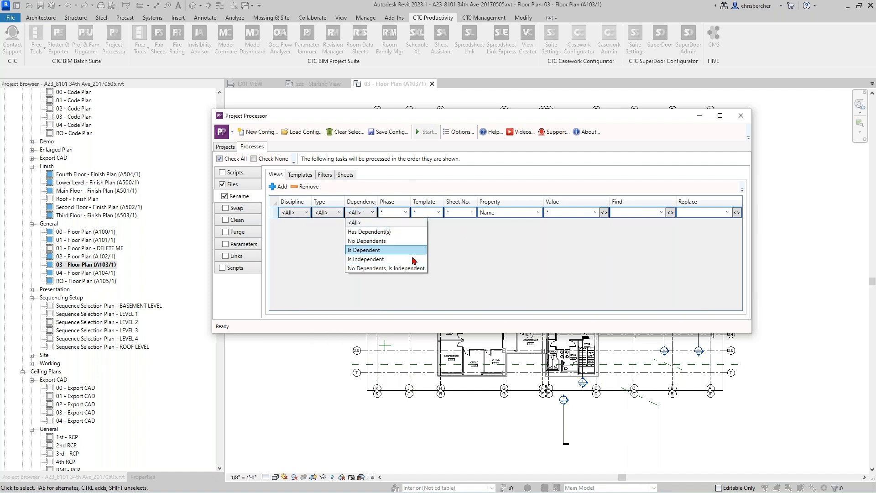
pyautogui.click(388, 222)
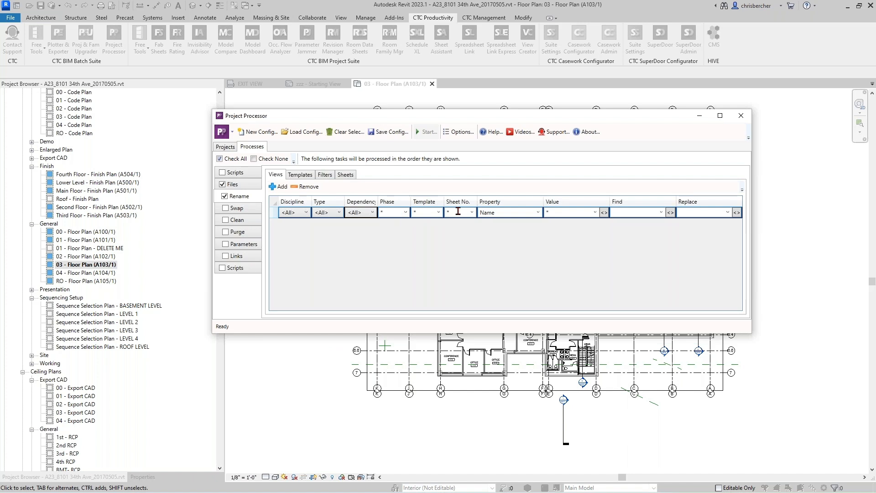
pyautogui.click(472, 213)
# - Set the property of the view renaming rule to Drawn By
pyautogui.click(538, 212)
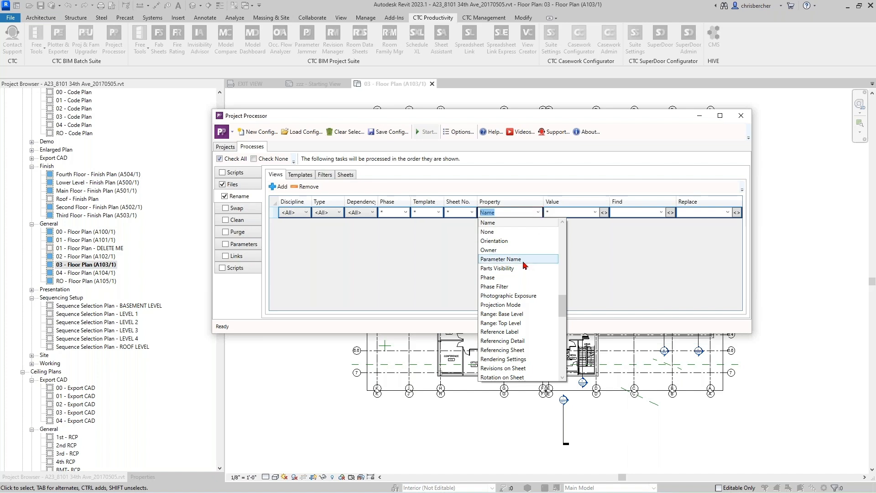
pyautogui.scroll(2, 508, 319)
pyautogui.scroll(8, 508, 329)
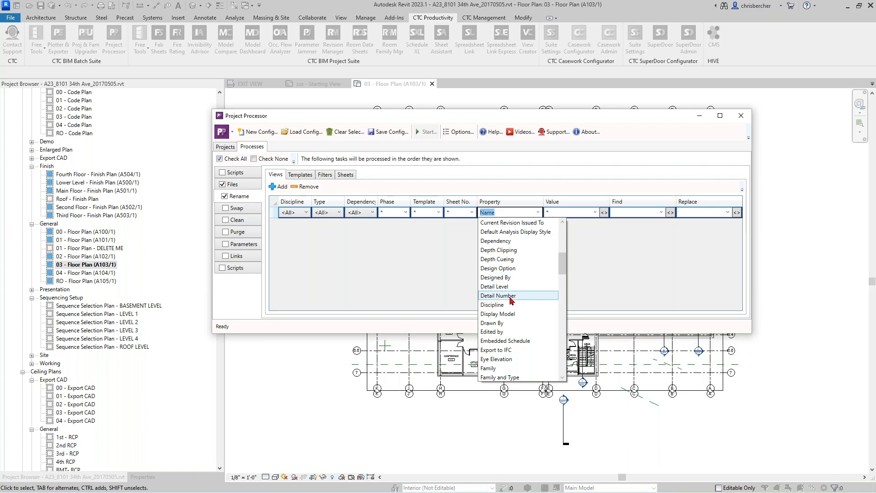
pyautogui.click(515, 324)
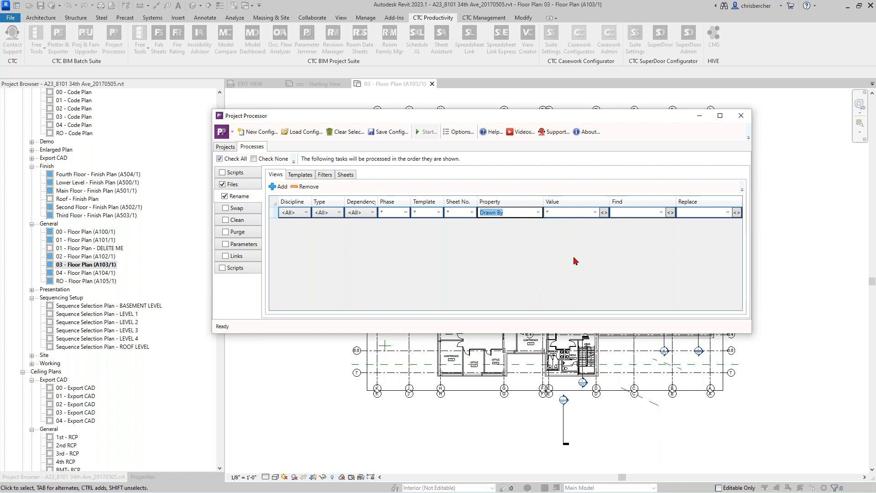
# - Limit the Drawn By rule to Architectural views, finding * and replacing it with CDB
pyautogui.click(703, 213)
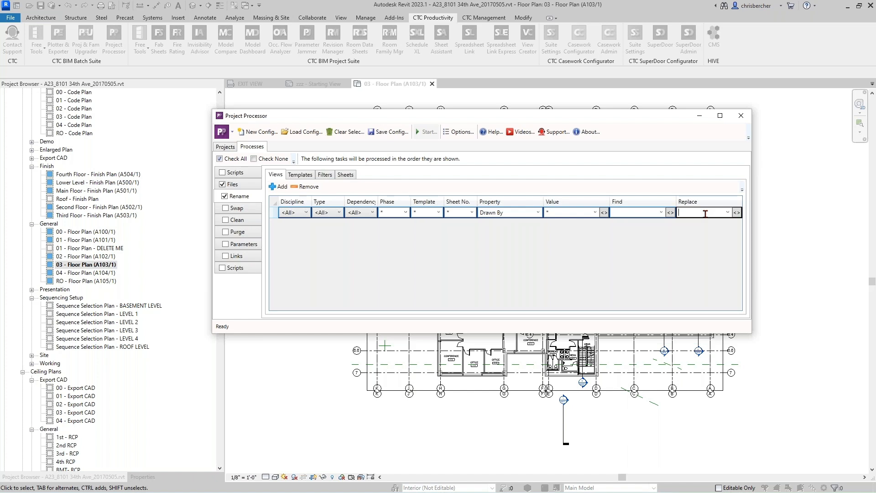
pyautogui.click(299, 213)
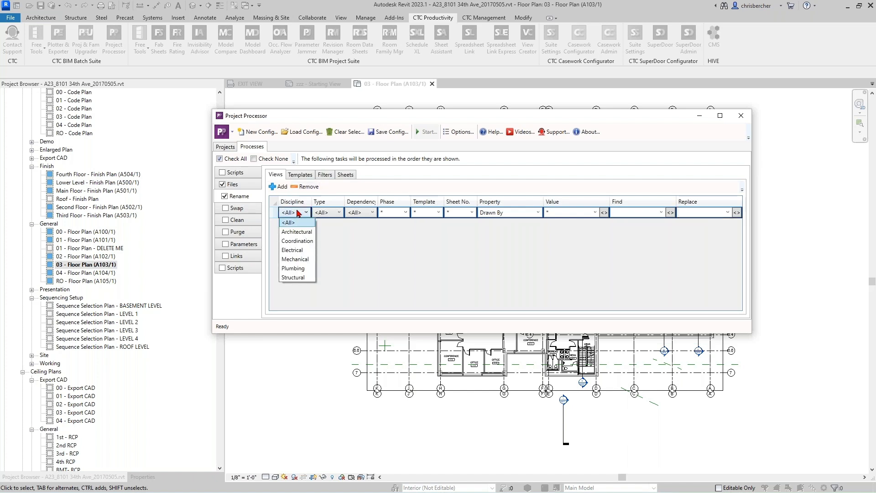
pyautogui.click(310, 234)
pyautogui.click(687, 212)
pyautogui.write('CDB')
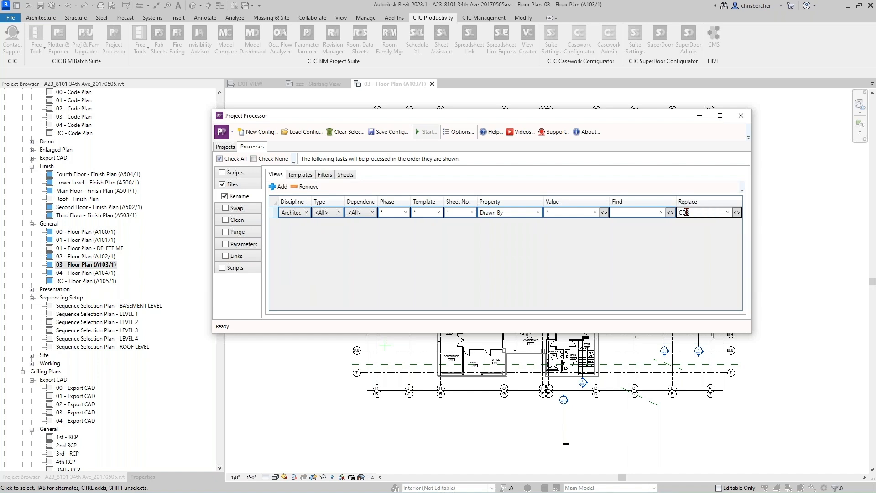
pyautogui.click(648, 213)
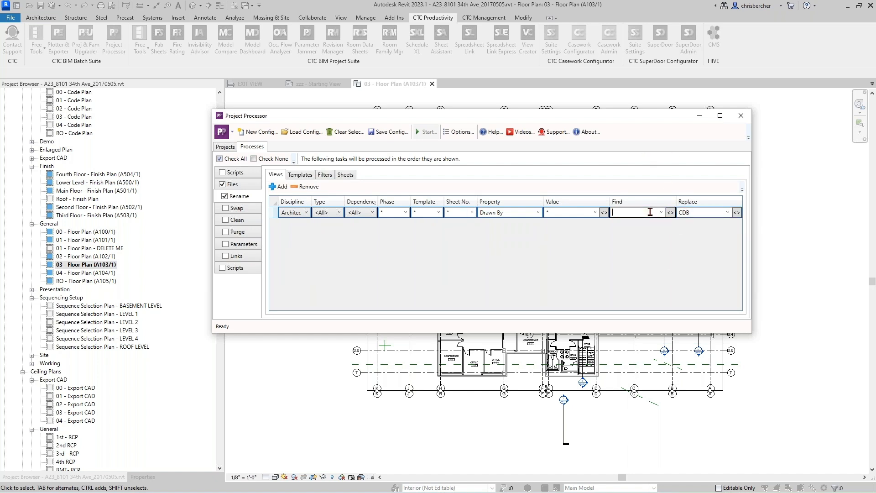
pyautogui.write('*')
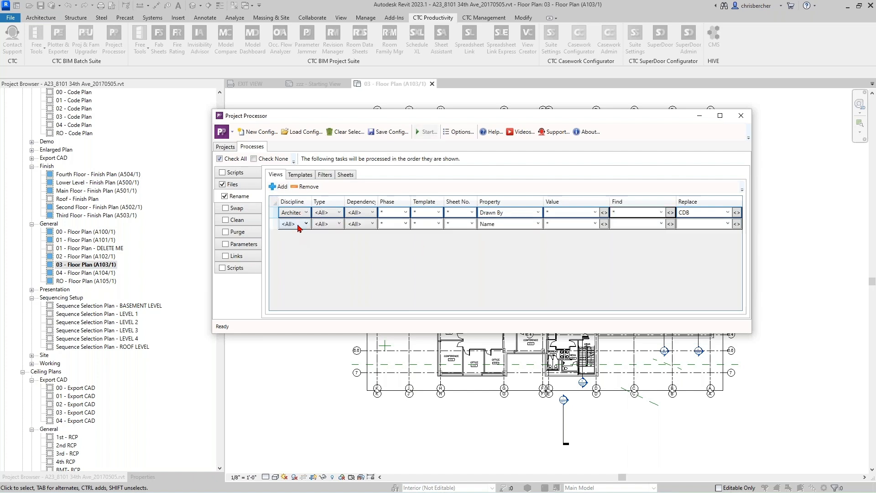
# - Set the second view renaming rule to Coordination views and the Drawn By property, finding * and replacing it with SCZ
pyautogui.click(300, 224)
pyautogui.click(298, 252)
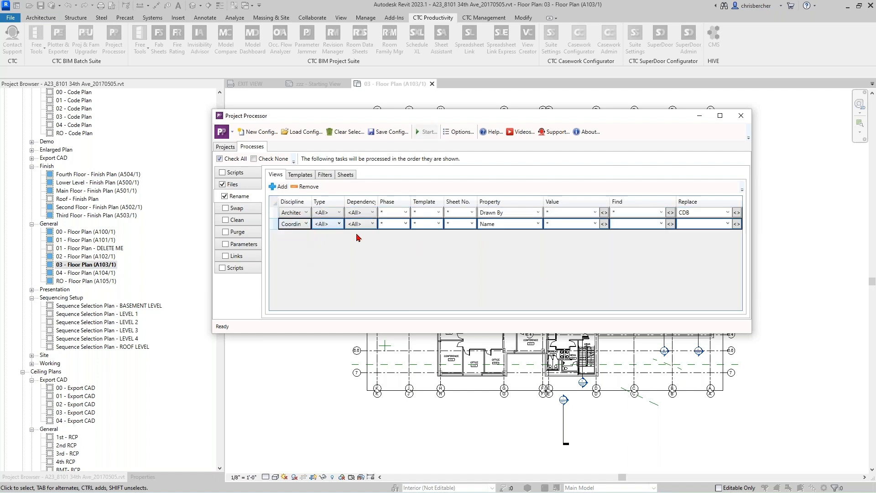
pyautogui.click(512, 223)
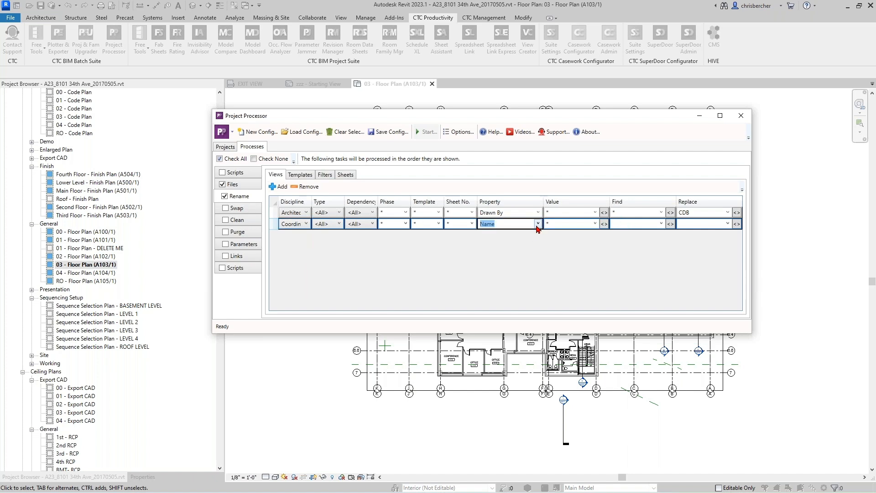
pyautogui.click(537, 223)
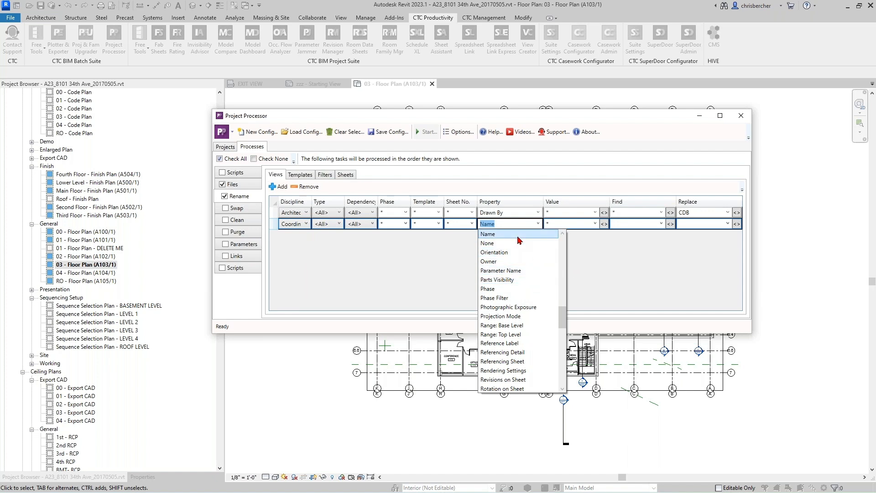
pyautogui.scroll(12, 579, 244)
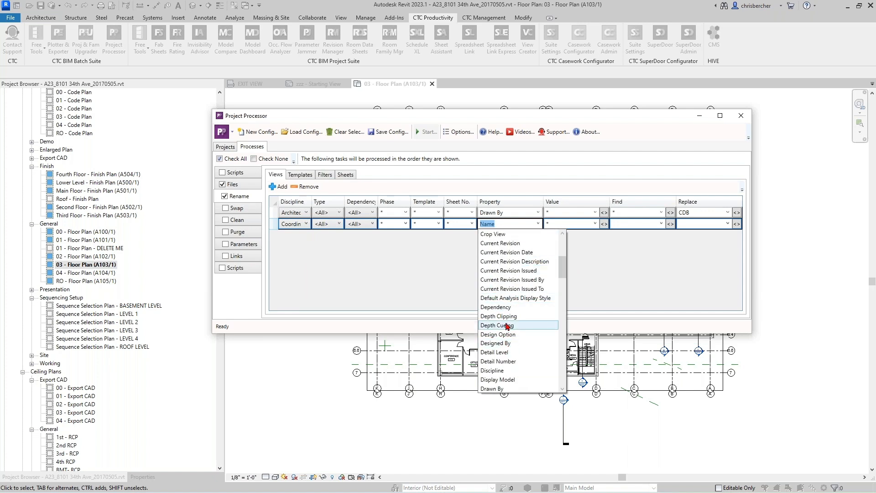
pyautogui.click(497, 389)
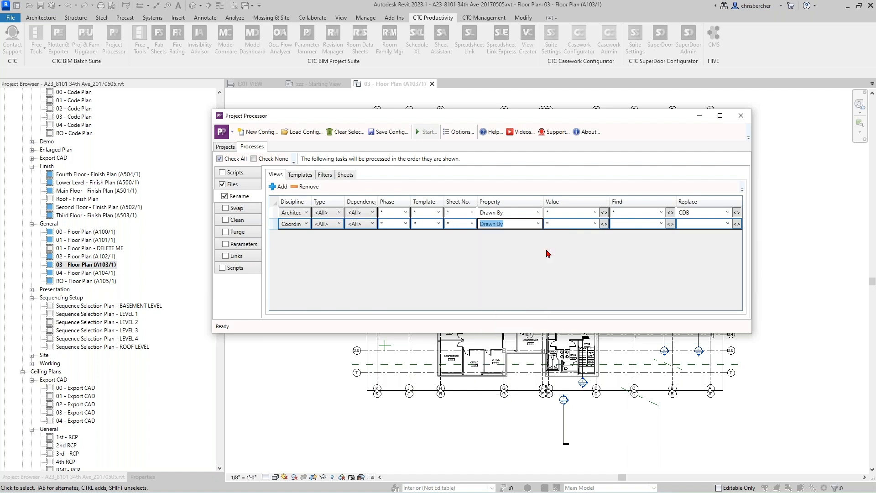
pyautogui.click(642, 224)
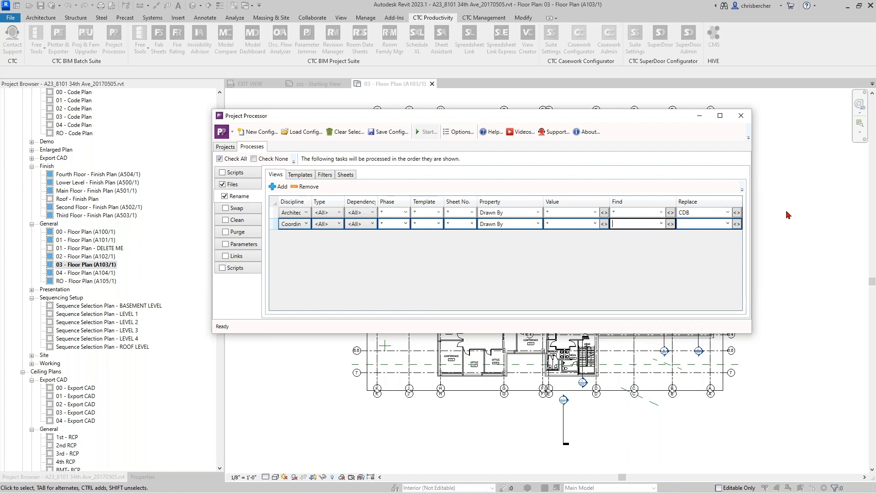
pyautogui.click(703, 225)
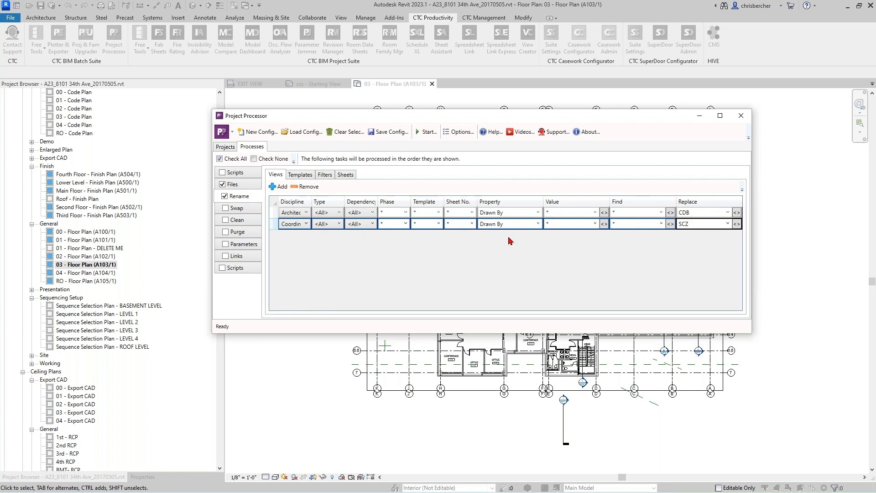
# - Look over the rename settings available for view templates and sheets
pyautogui.click(295, 176)
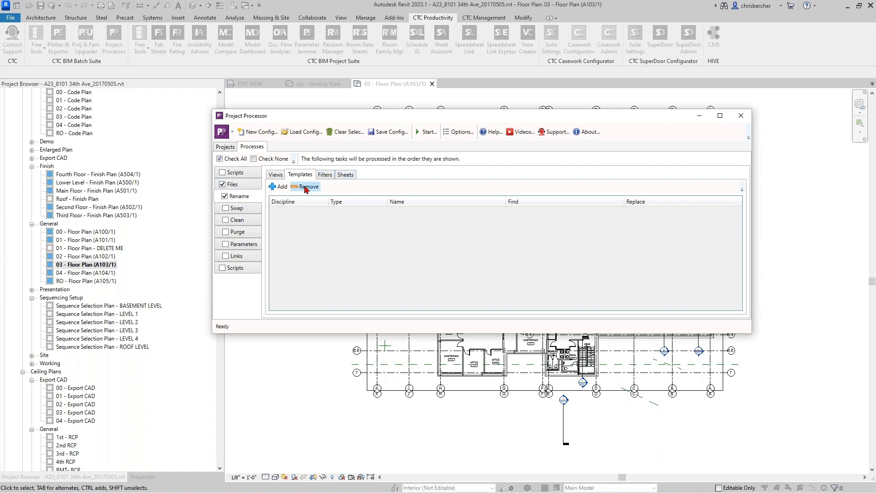
pyautogui.click(345, 174)
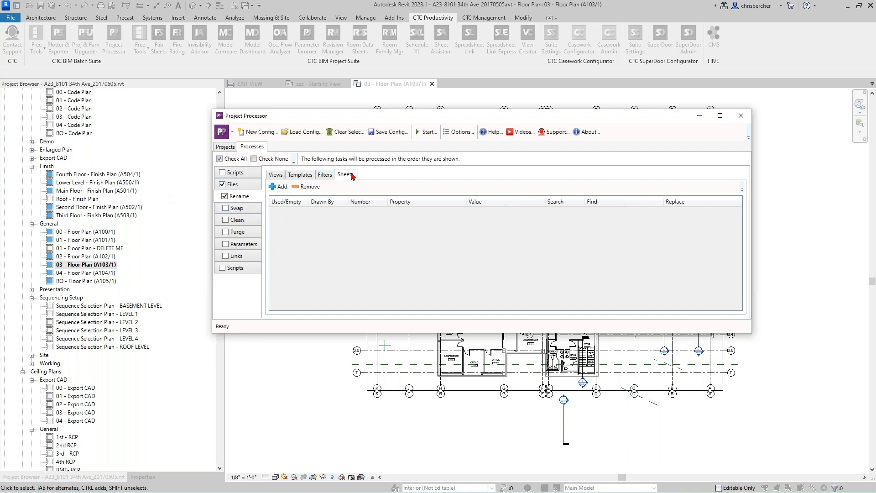
pyautogui.click(292, 176)
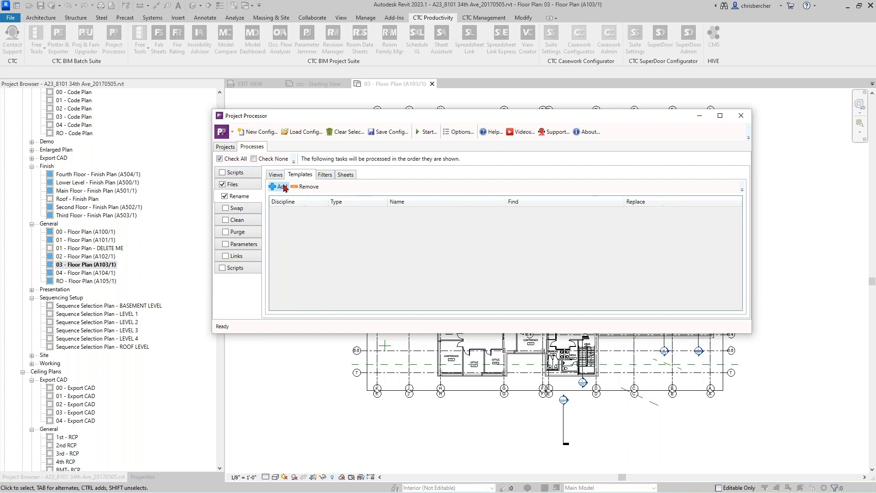
pyautogui.click(346, 175)
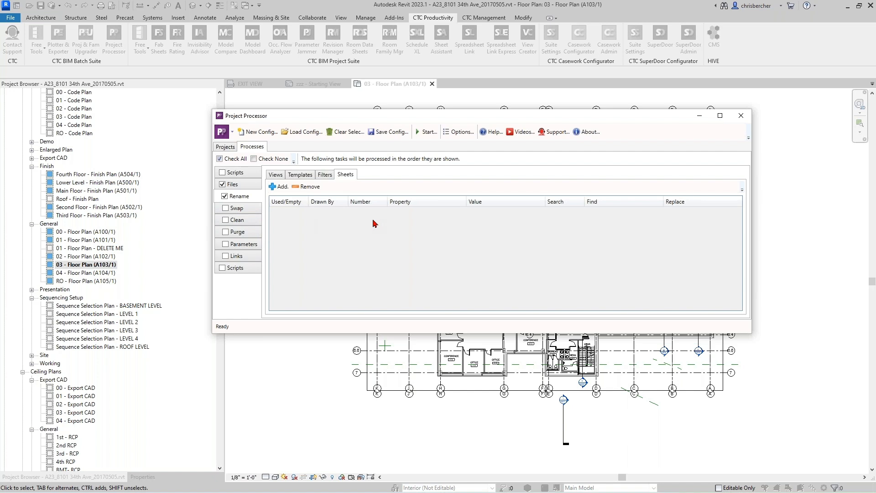
# - Enable the Swap process and add a dimension style swap rule
pyautogui.click(235, 208)
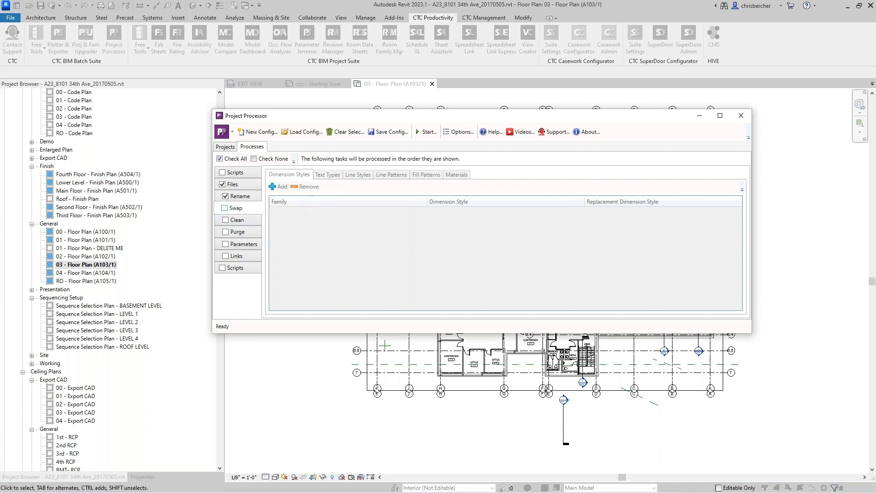
pyautogui.click(225, 208)
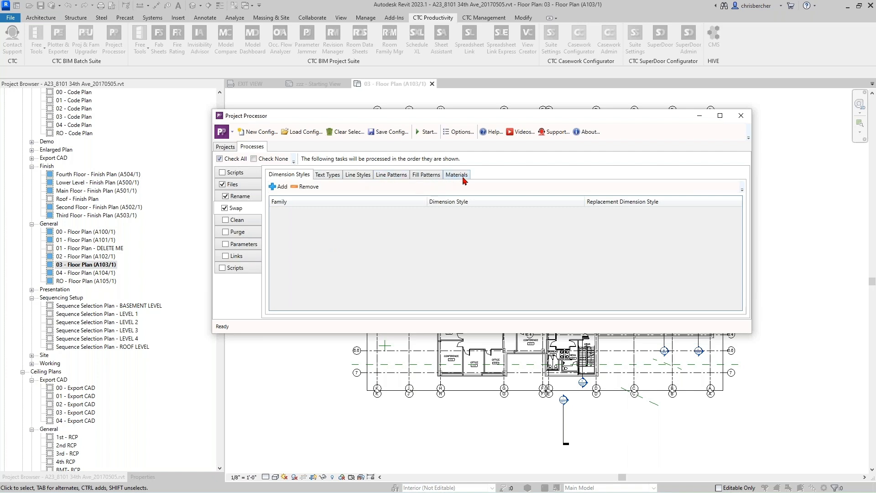
pyautogui.click(284, 187)
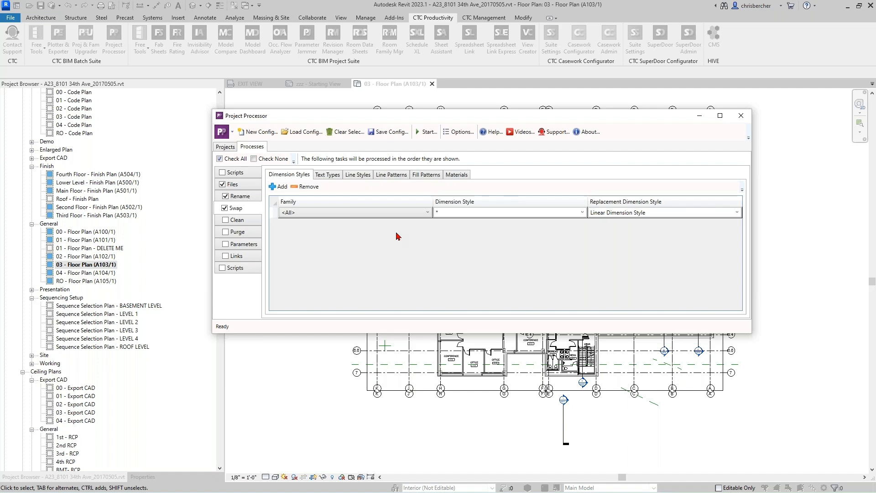
# - Examine the family options of the dimension style swap rule and the swap settings for text types
pyautogui.click(337, 212)
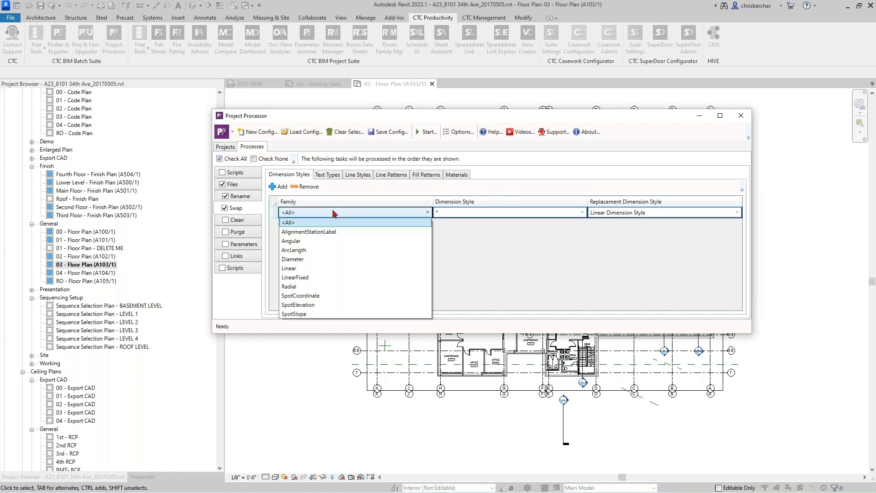
pyautogui.click(347, 191)
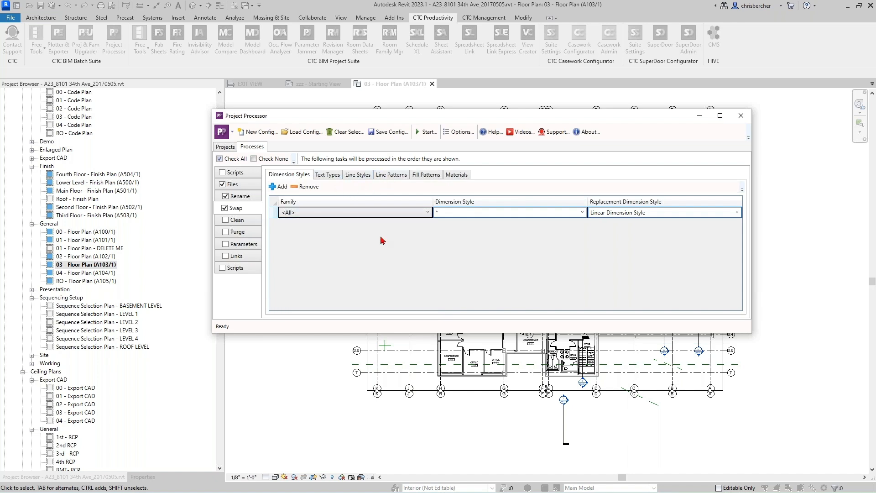
pyautogui.click(371, 213)
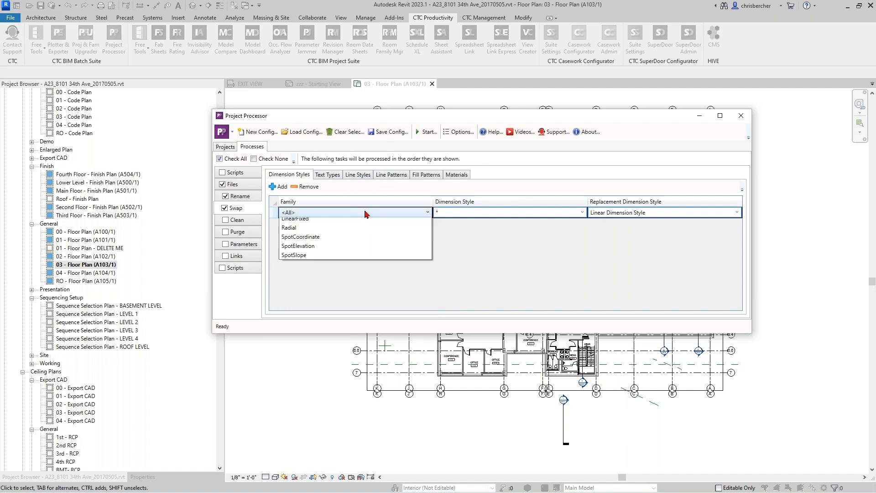
pyautogui.click(330, 178)
pyautogui.click(329, 178)
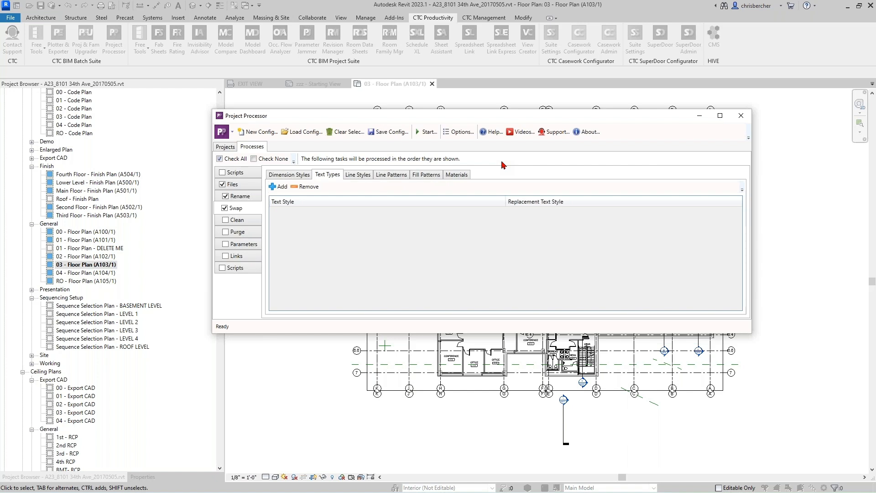
pyautogui.click(290, 175)
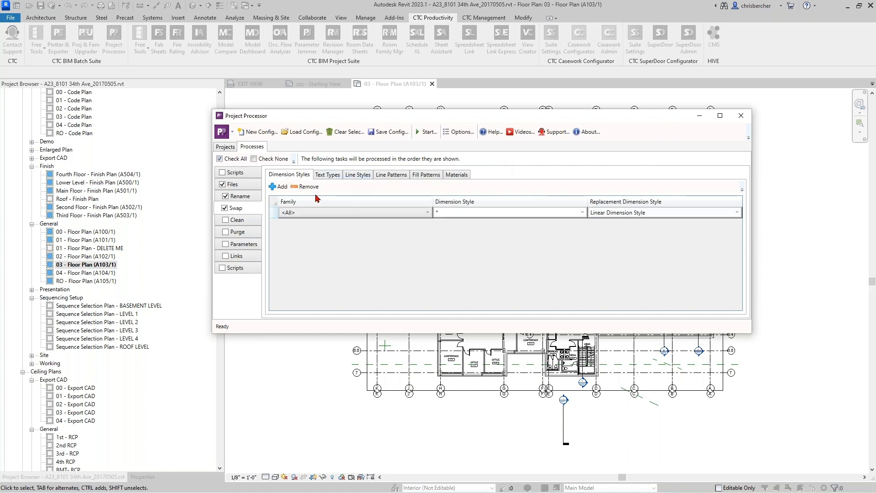
# - Set the dimension swap rule to the Linear family, replacing Linear Dimension Style with Linear - 3/32" Arial
pyautogui.click(376, 214)
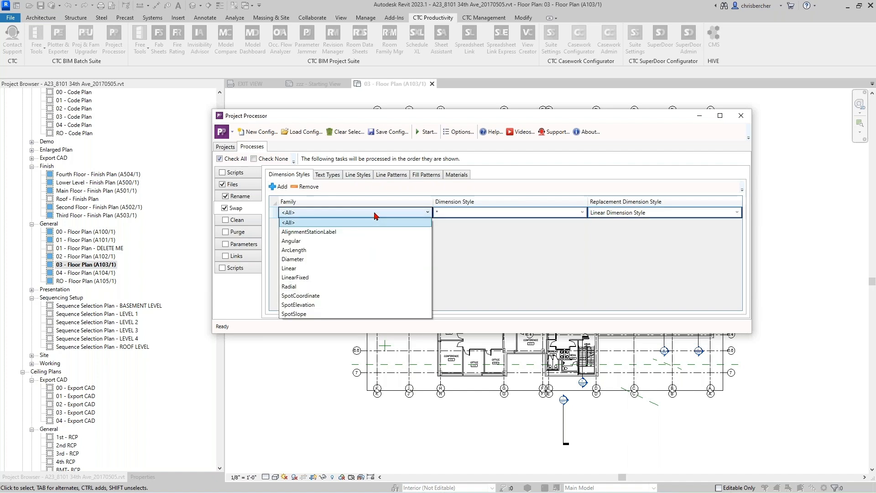
pyautogui.click(353, 269)
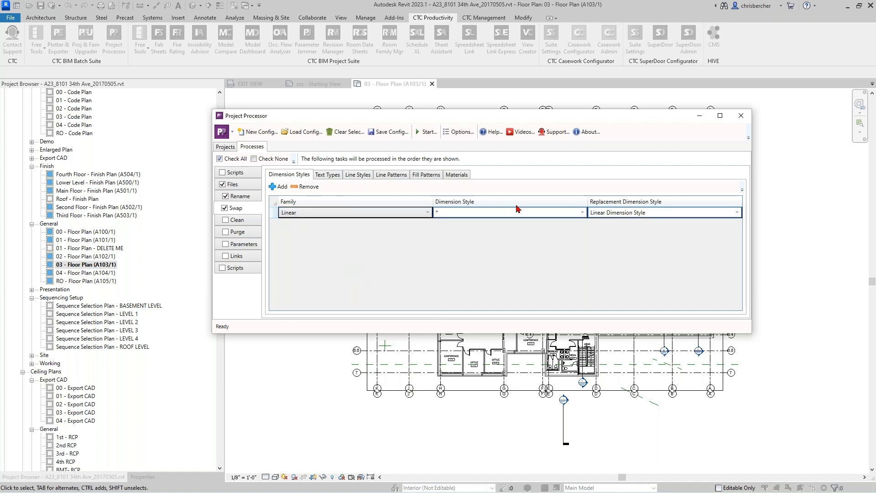
pyautogui.click(582, 212)
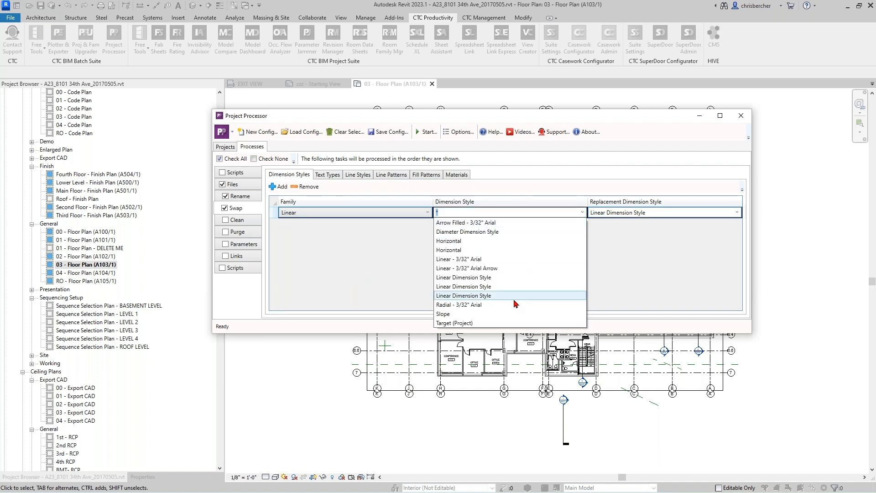
pyautogui.click(504, 277)
pyautogui.click(738, 212)
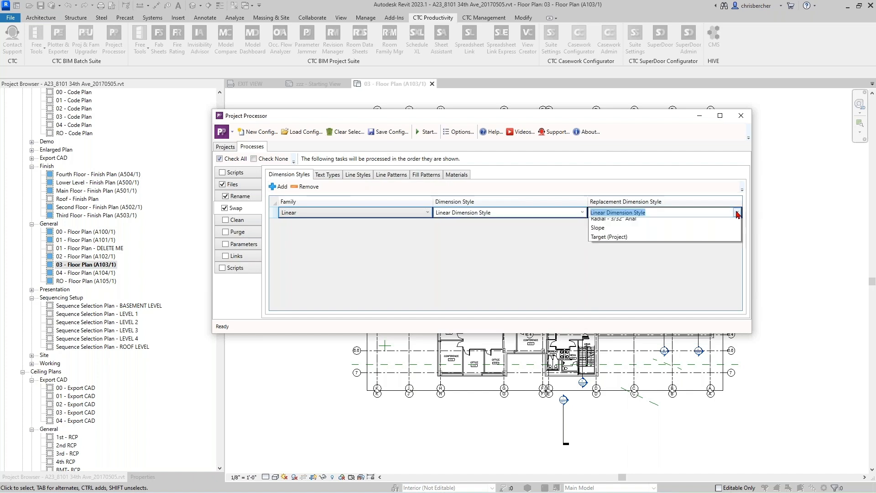
pyautogui.click(675, 260)
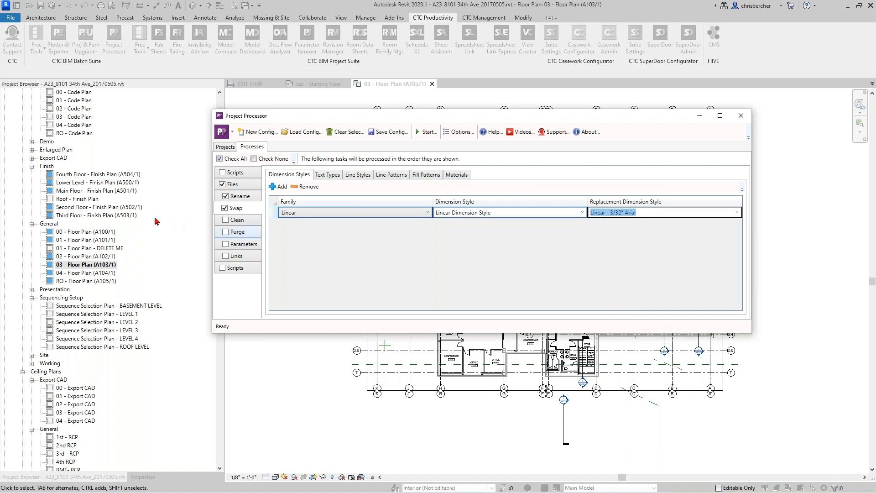
pyautogui.click(335, 177)
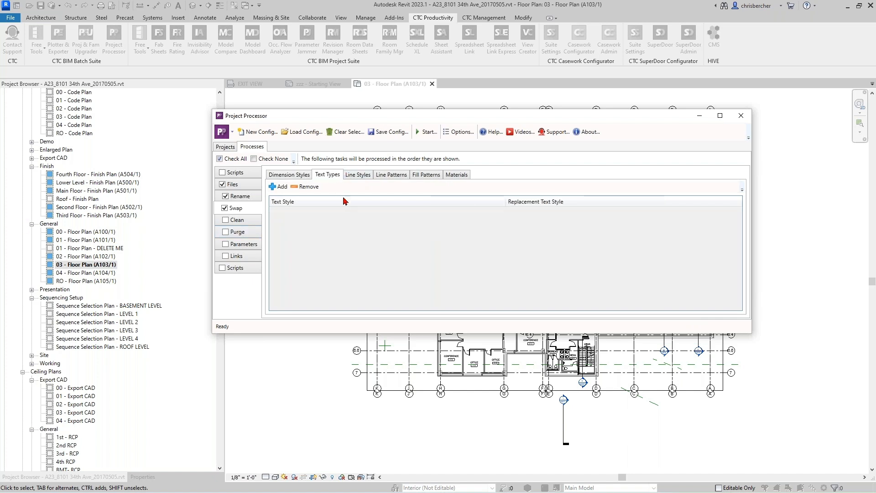
pyautogui.click(276, 186)
pyautogui.click(372, 213)
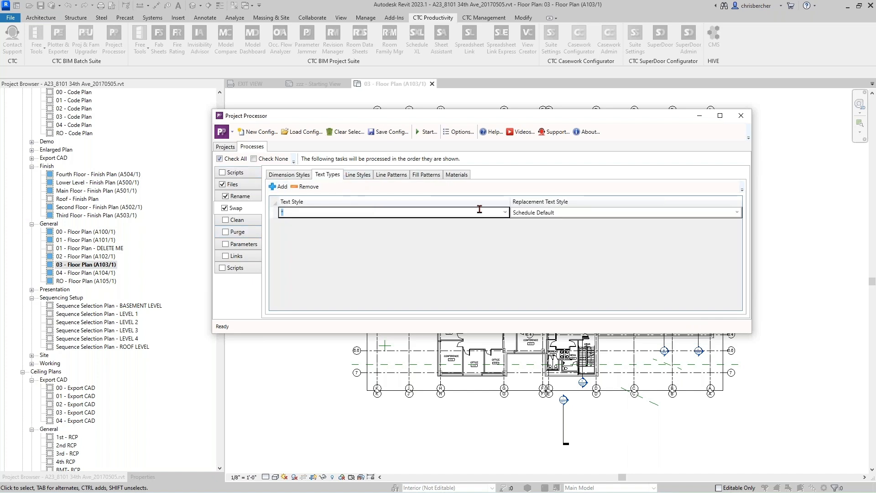
pyautogui.click(506, 212)
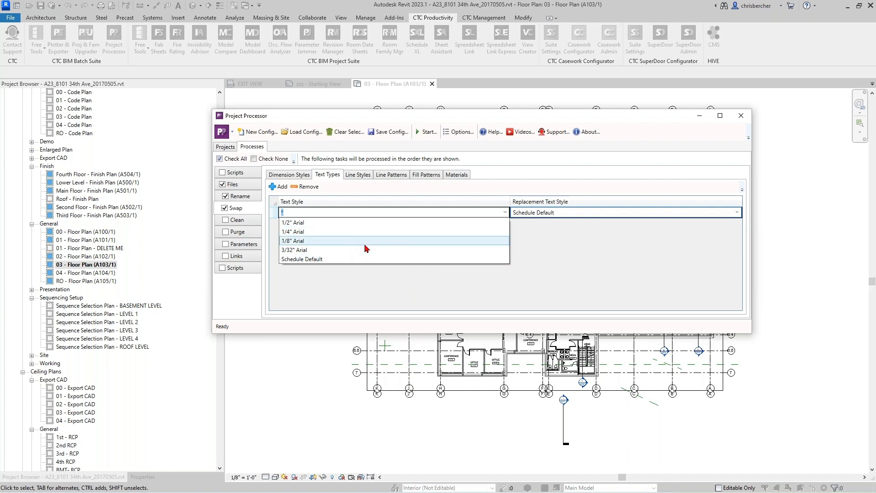
pyautogui.click(535, 243)
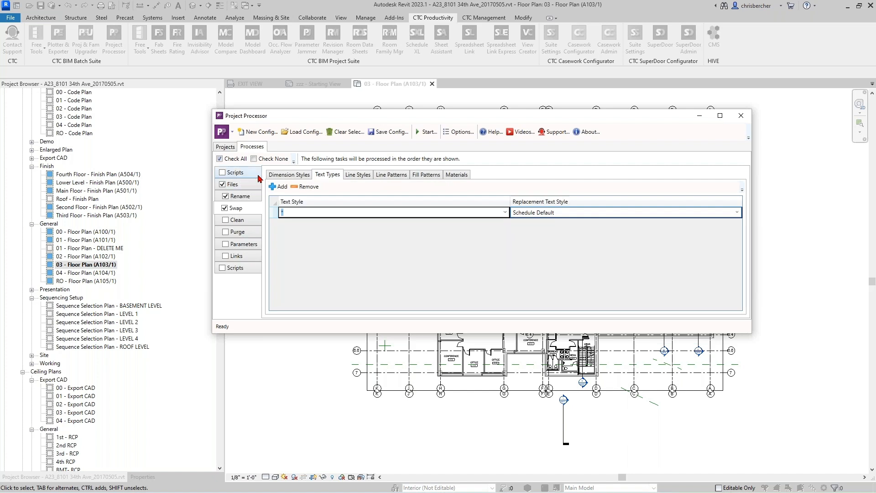
pyautogui.click(305, 186)
# - Add a line style swap rule that replaces <Lines> with Detl-02
pyautogui.click(357, 176)
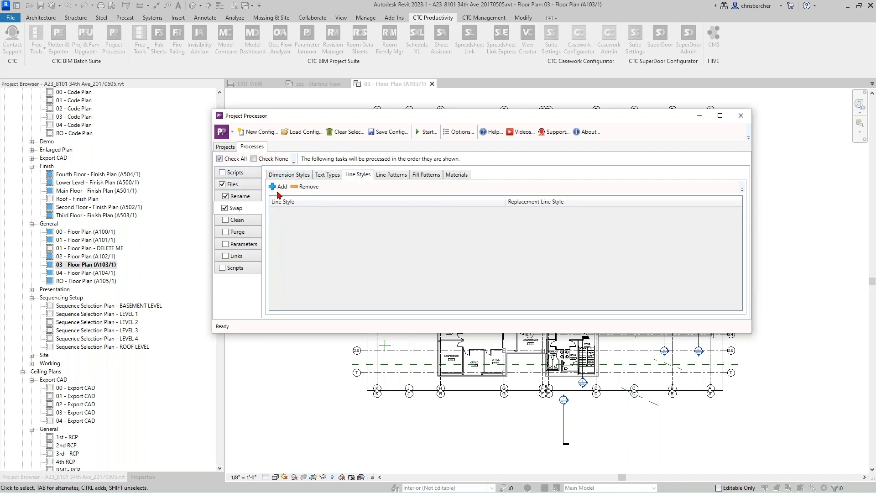
pyautogui.click(279, 187)
pyautogui.click(513, 212)
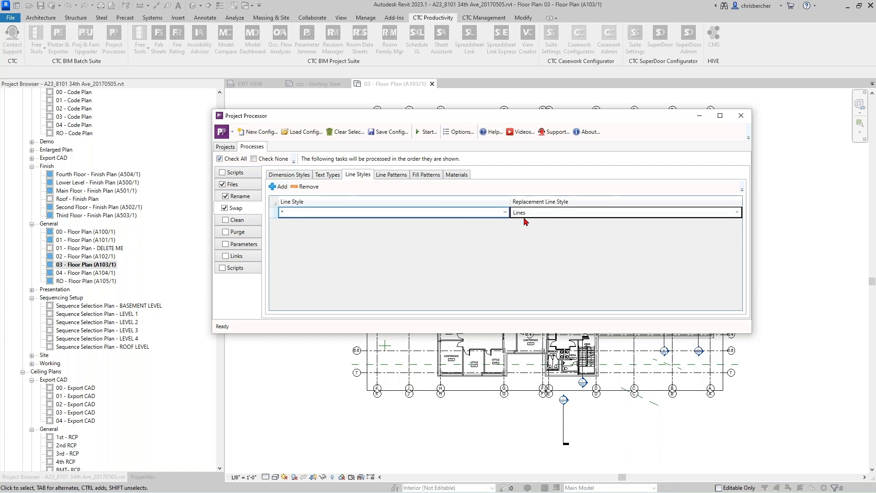
pyautogui.click(505, 212)
pyautogui.scroll(-10, 455, 276)
pyautogui.scroll(6, 454, 276)
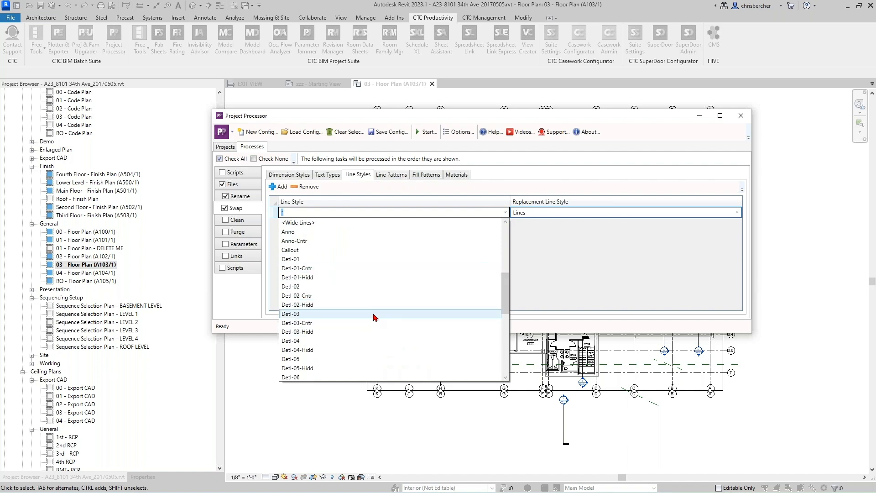
pyautogui.scroll(1, 363, 250)
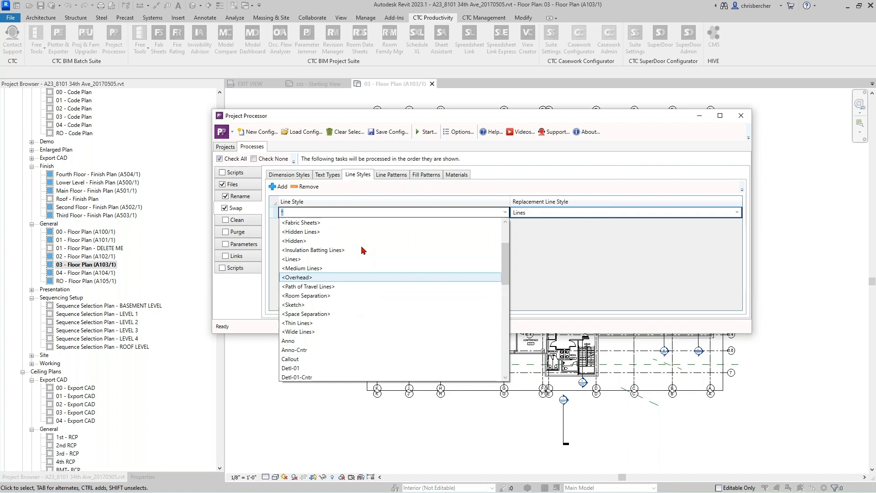
pyautogui.click(374, 257)
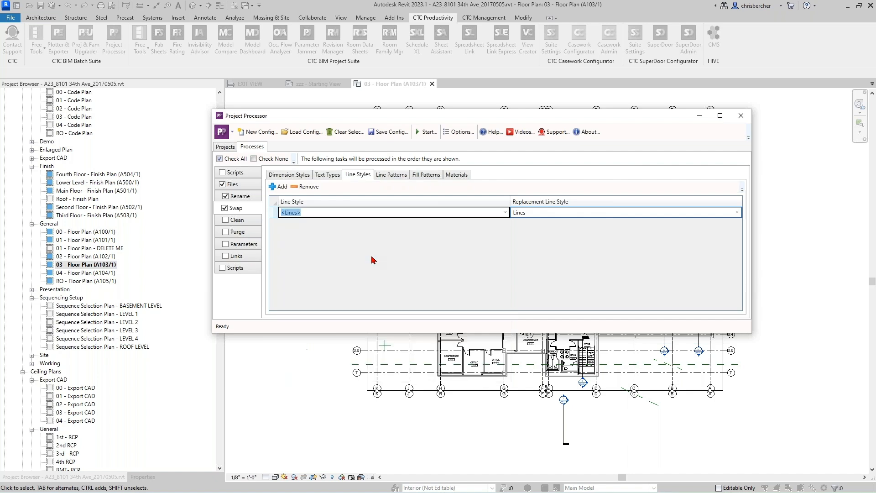
pyautogui.click(737, 212)
pyautogui.scroll(-6, 597, 261)
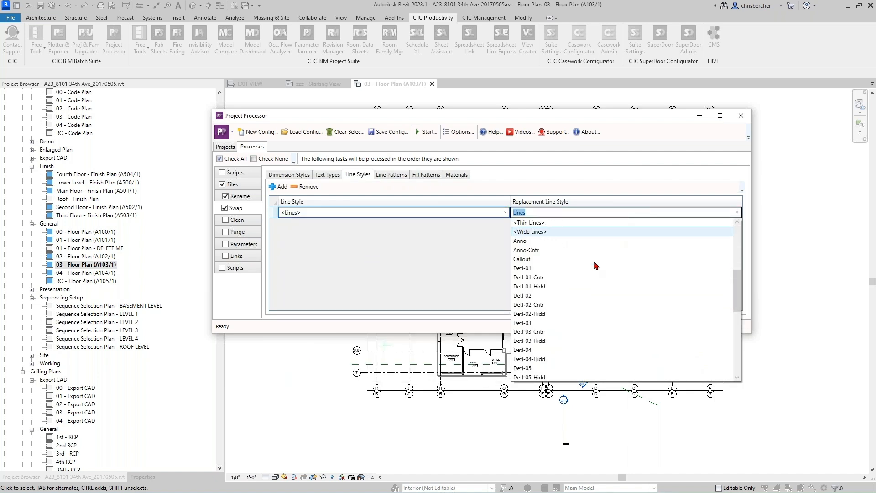
pyautogui.click(548, 297)
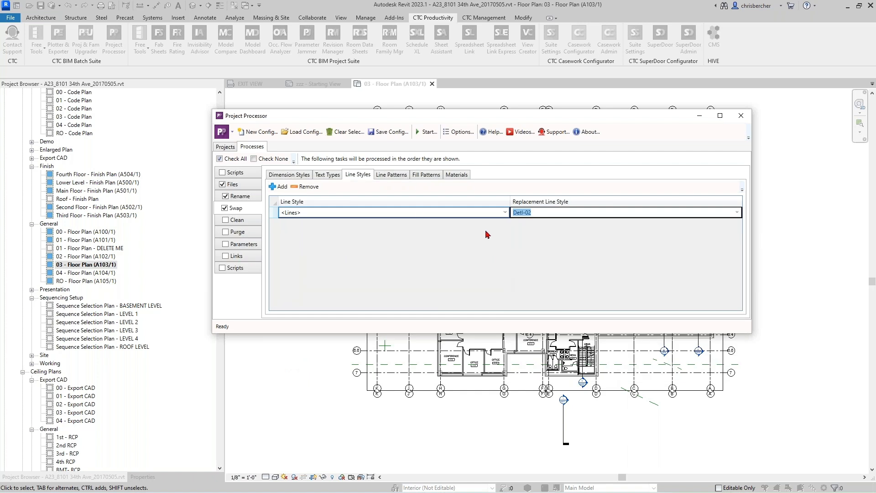
# - Enable the Clean process and add a sheet cleanup rule that targets Empty sheets
pyautogui.click(236, 221)
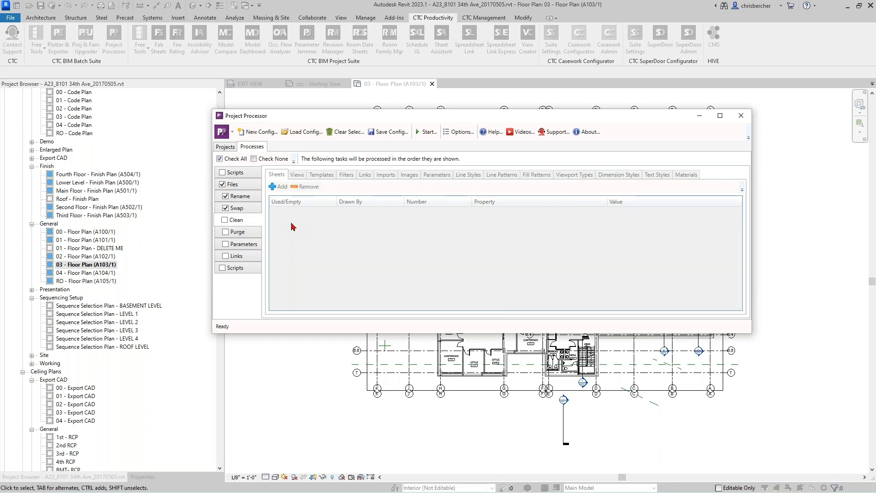
pyautogui.click(225, 220)
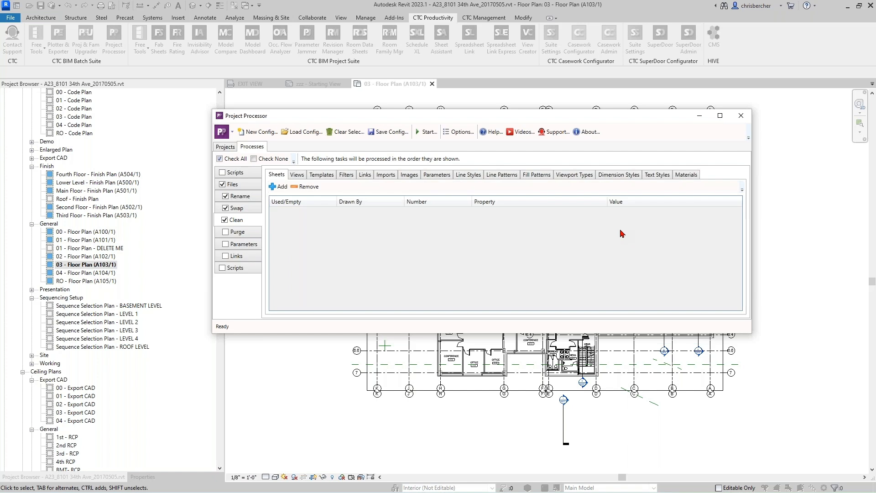
pyautogui.click(276, 186)
pyautogui.click(307, 214)
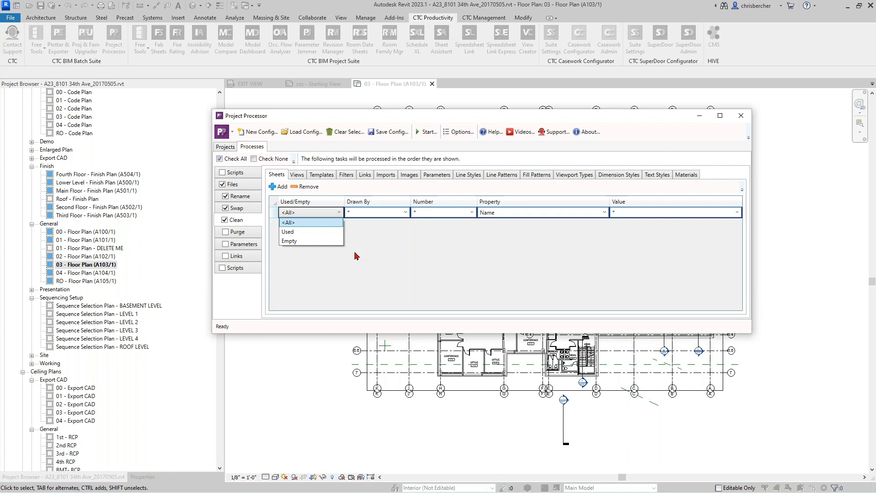
pyautogui.click(337, 241)
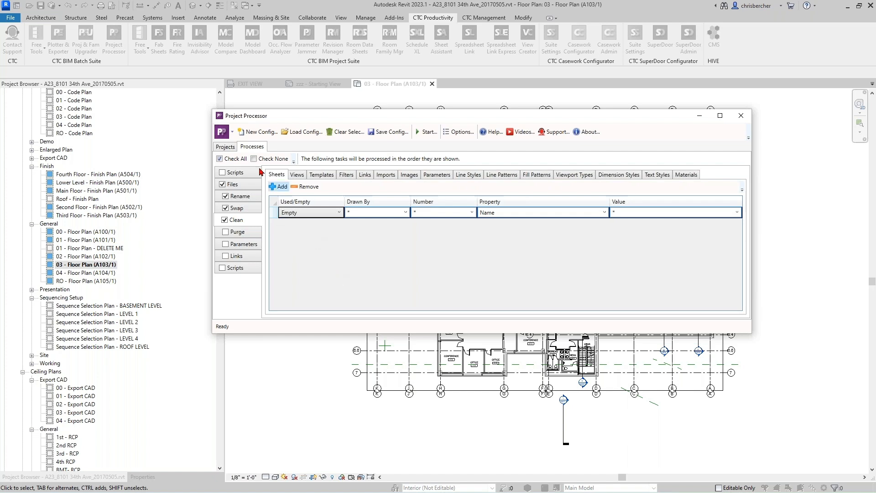
# - Add a second sheet cleanup rule and remove it again
pyautogui.click(279, 187)
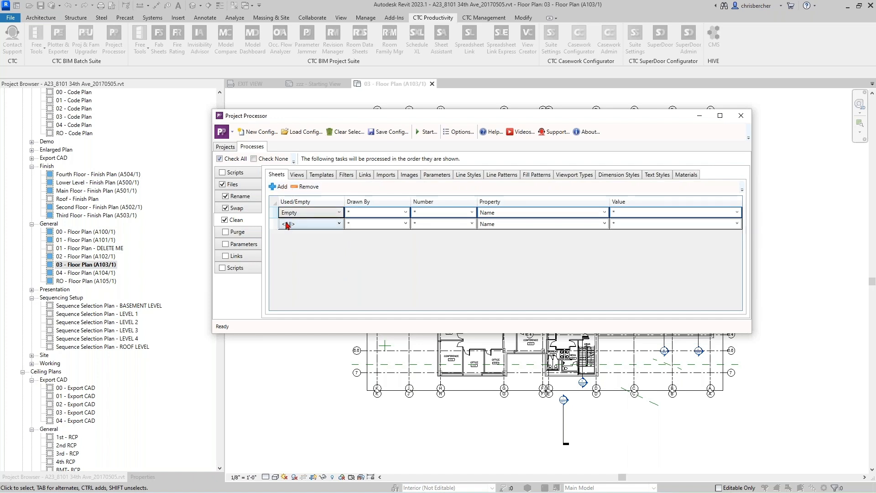
pyautogui.click(296, 225)
pyautogui.click(304, 187)
pyautogui.click(304, 186)
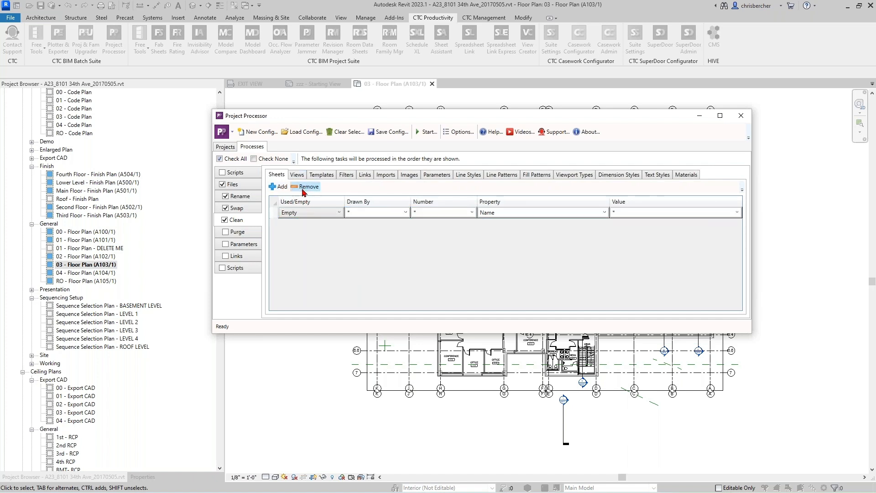
# - Add a view cleanup rule, examine its discipline, property and value options, and remove the rule
pyautogui.click(297, 176)
pyautogui.click(279, 186)
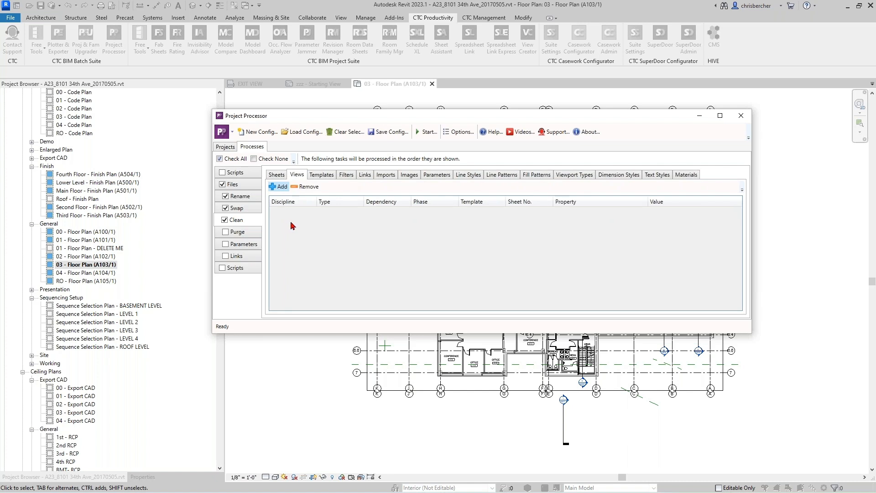
pyautogui.click(314, 213)
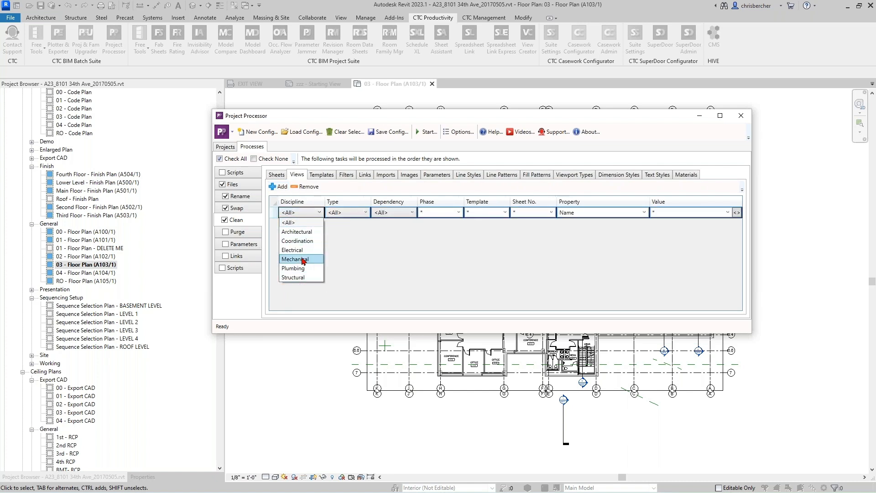
pyautogui.click(381, 242)
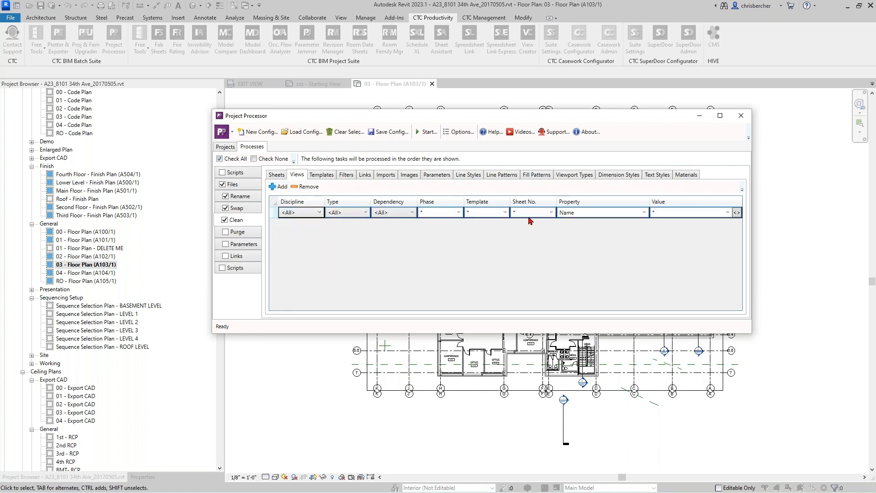
pyautogui.click(644, 212)
pyautogui.scroll(9, 608, 340)
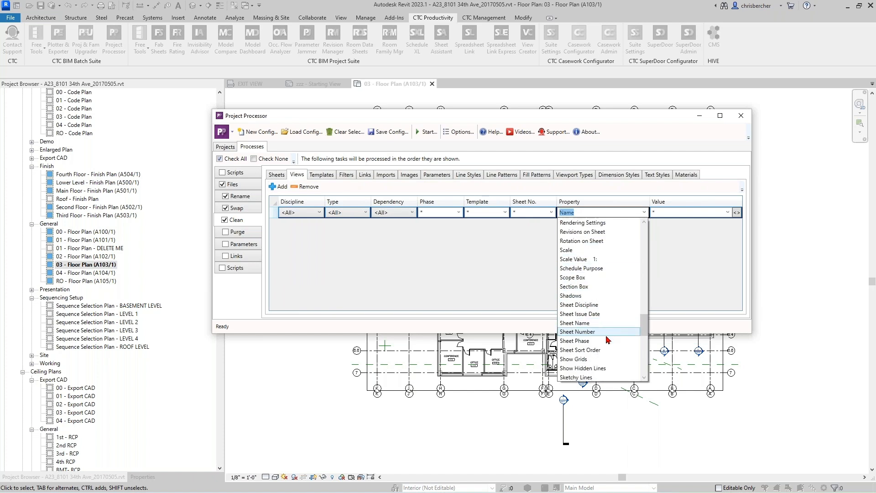
pyautogui.click(481, 307)
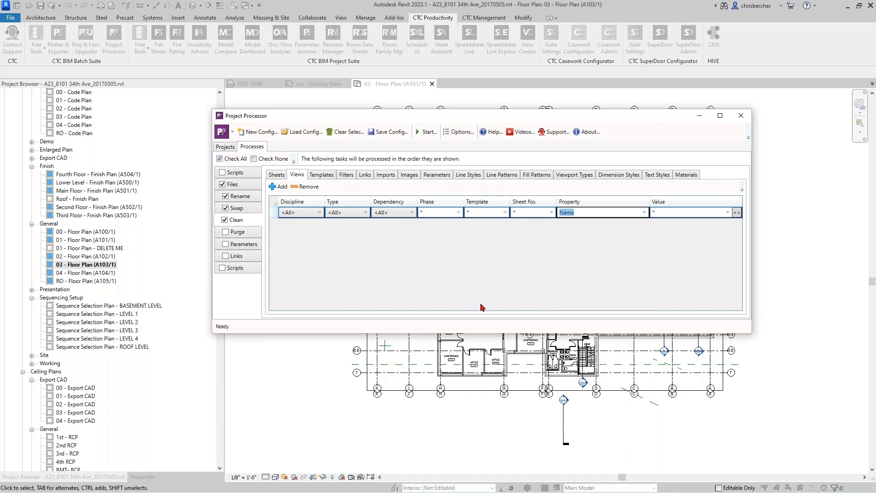
pyautogui.click(729, 214)
pyautogui.click(571, 272)
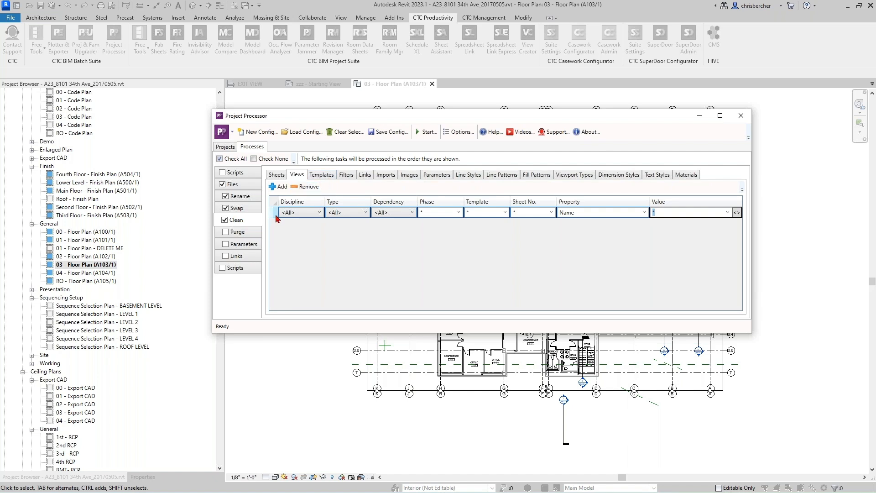
pyautogui.click(307, 187)
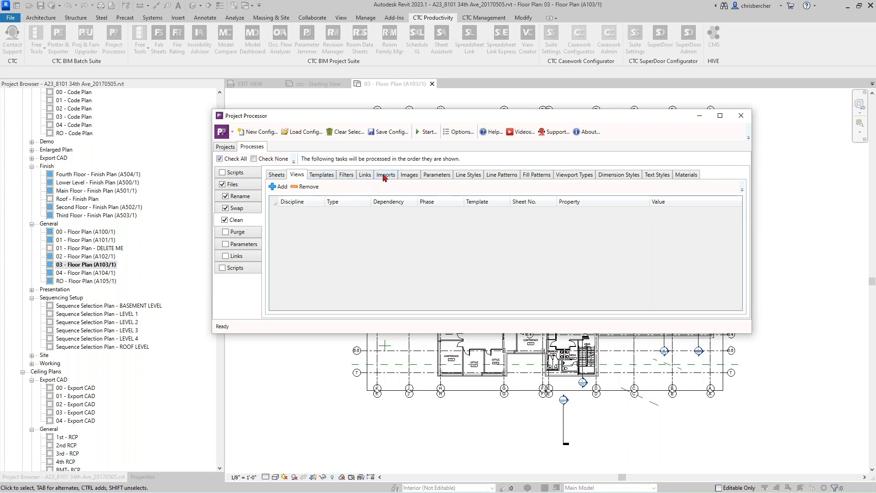
# - Add a link cleanup rule with the type Revit, check its usage and path options, and remove the rule
pyautogui.click(366, 176)
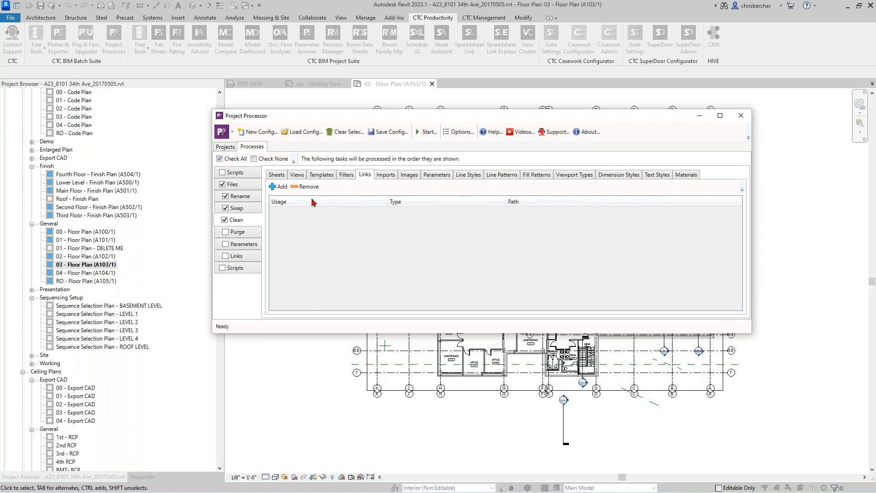
pyautogui.click(278, 186)
pyautogui.click(388, 213)
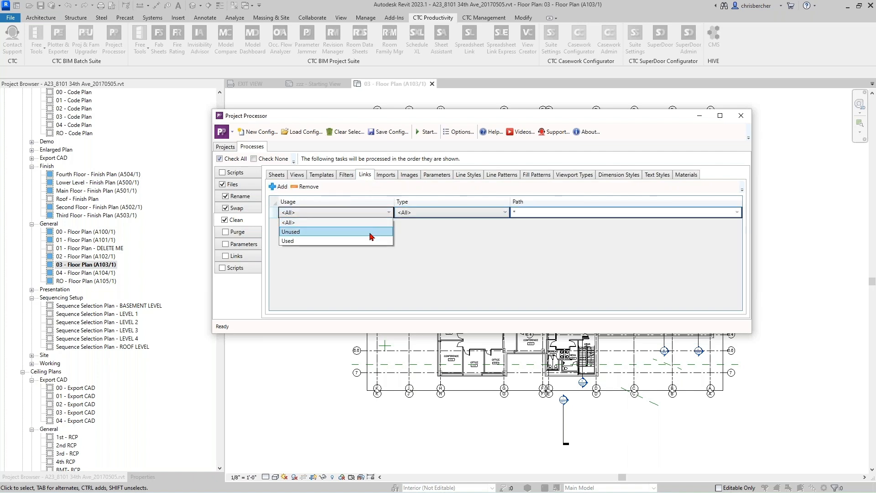
pyautogui.click(505, 243)
pyautogui.click(460, 213)
pyautogui.click(451, 243)
pyautogui.click(736, 212)
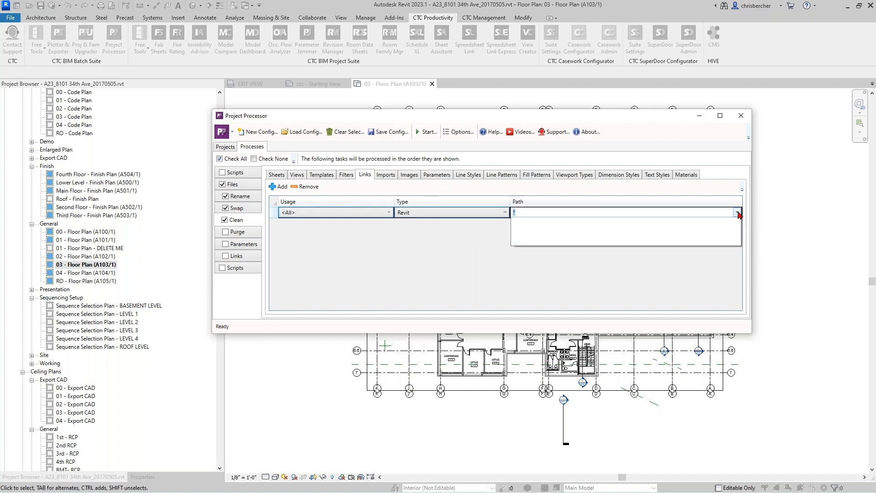
pyautogui.click(417, 241)
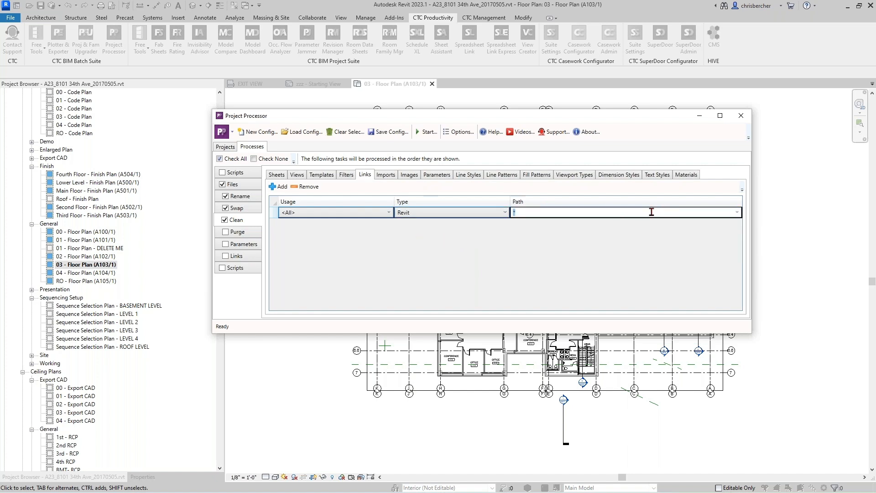
pyautogui.click(305, 186)
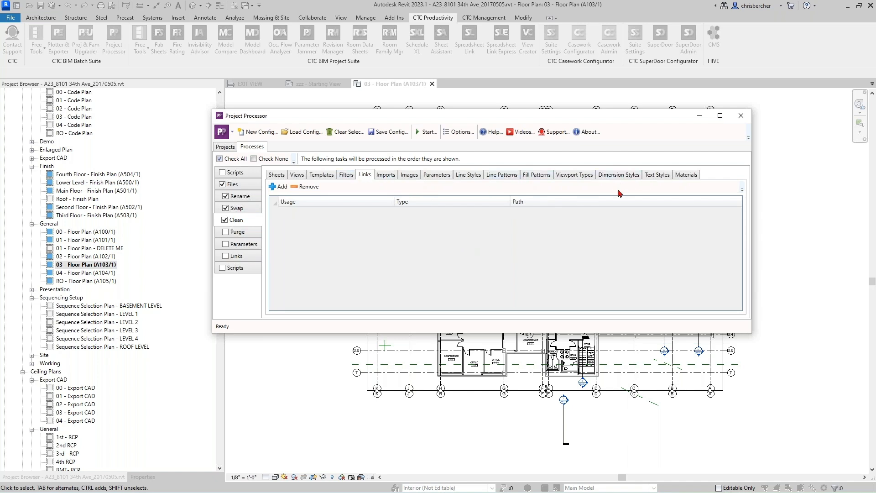
# - Examine the Purge options for families, styles, patterns and materials, leaving the Purge process disabled
pyautogui.click(224, 233)
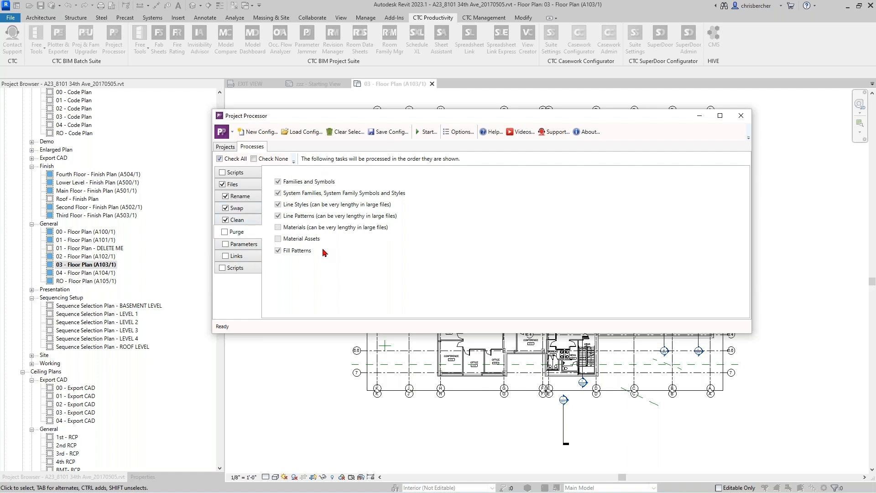
pyautogui.click(225, 232)
pyautogui.click(224, 233)
# - Enable the Parameters process and try to add a shared parameter from the current parameter file
pyautogui.click(238, 245)
pyautogui.click(225, 244)
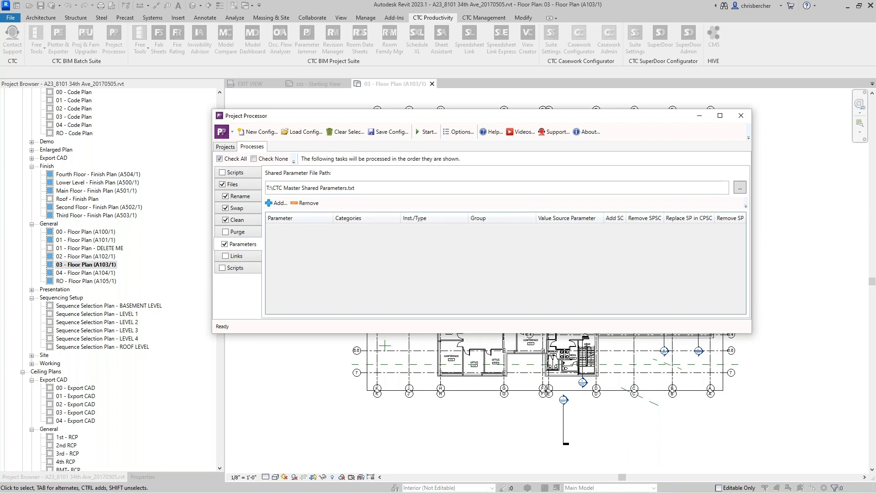
pyautogui.click(276, 203)
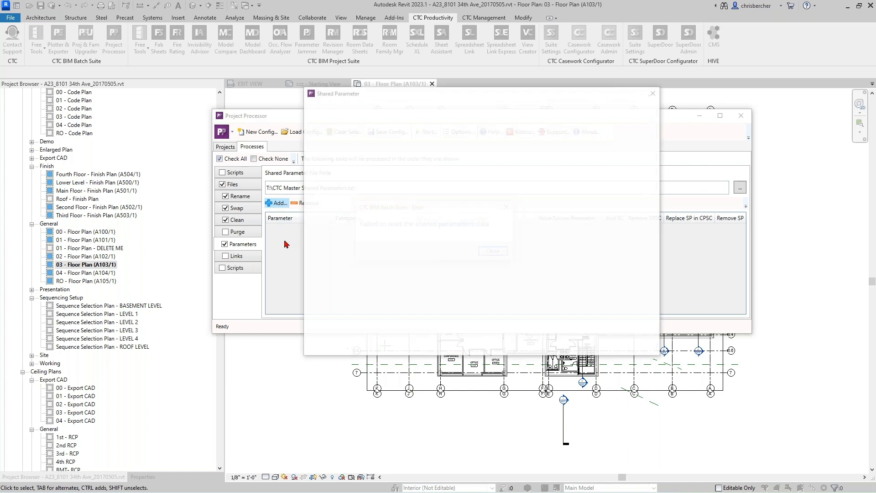
pyautogui.click(493, 250)
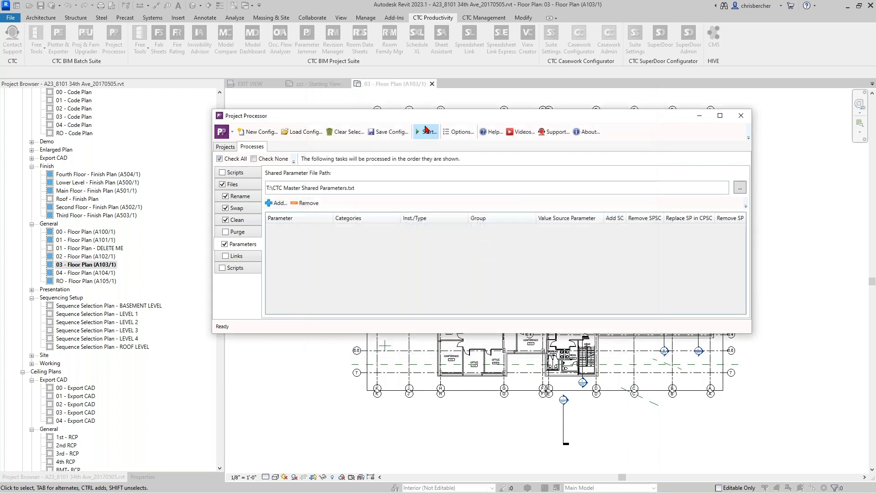
# - Set the shared parameter file to Company Shared Parameters.txt in the Shared Parameter Manager folder under RET Settings
pyautogui.click(740, 188)
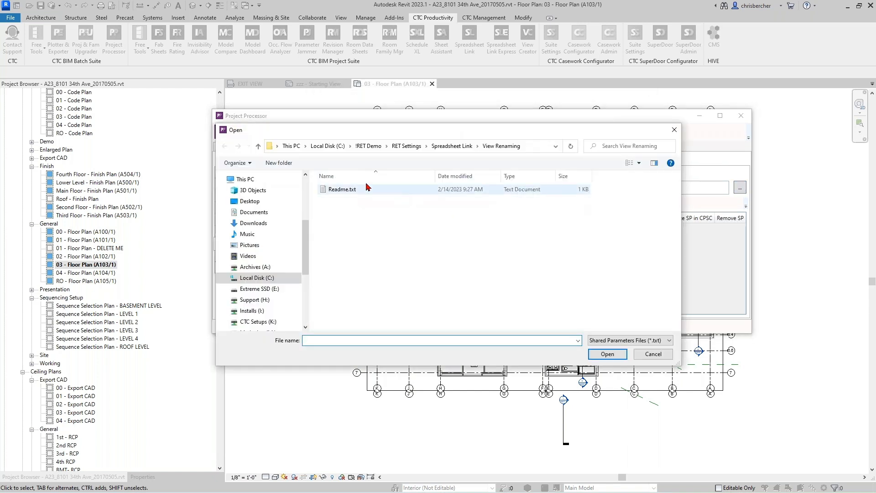
pyautogui.click(407, 145)
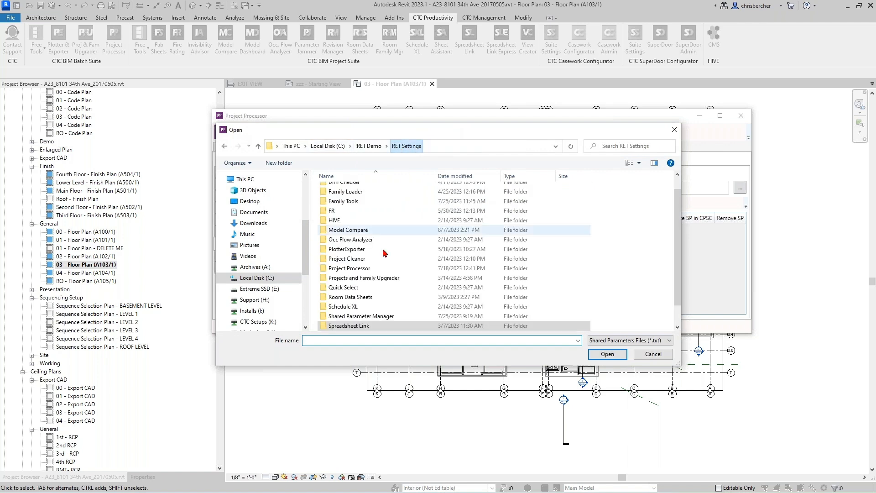
pyautogui.scroll(-1, 384, 253)
pyautogui.doubleClick(360, 297)
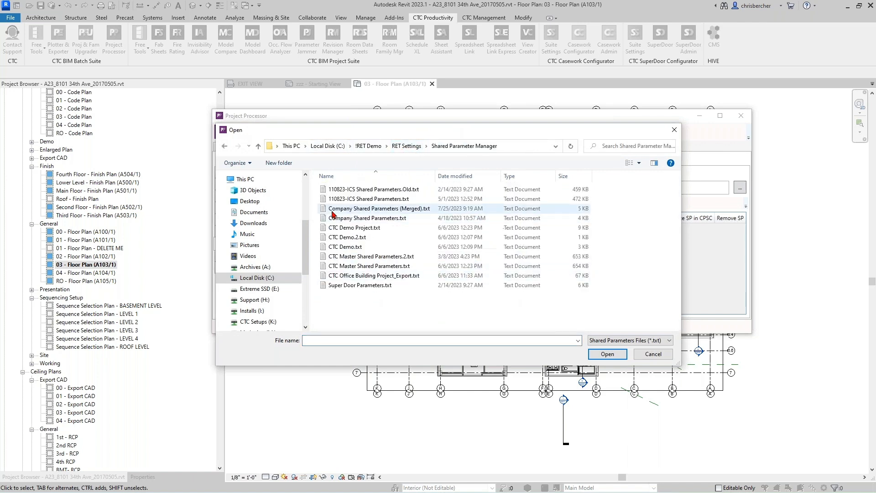
pyautogui.doubleClick(356, 218)
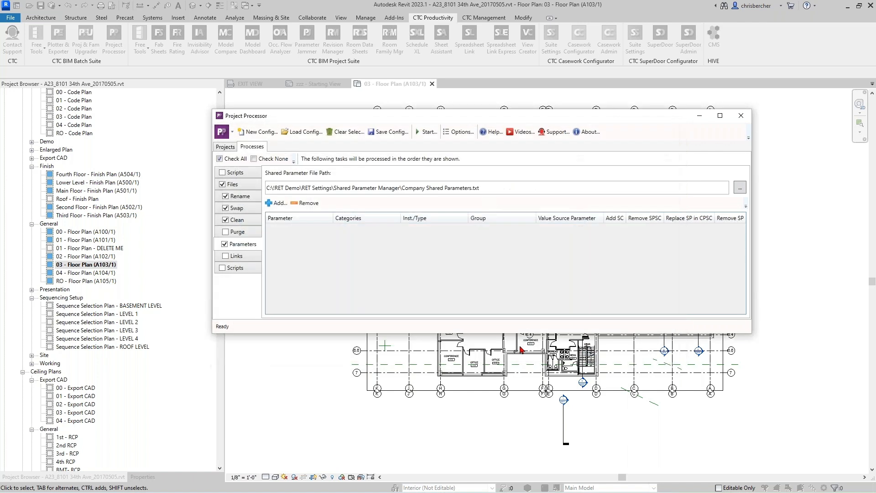
# - Add the Copyright © shared parameter from Identity Data as an instance parameter for the Specialty Equipment category
pyautogui.click(278, 204)
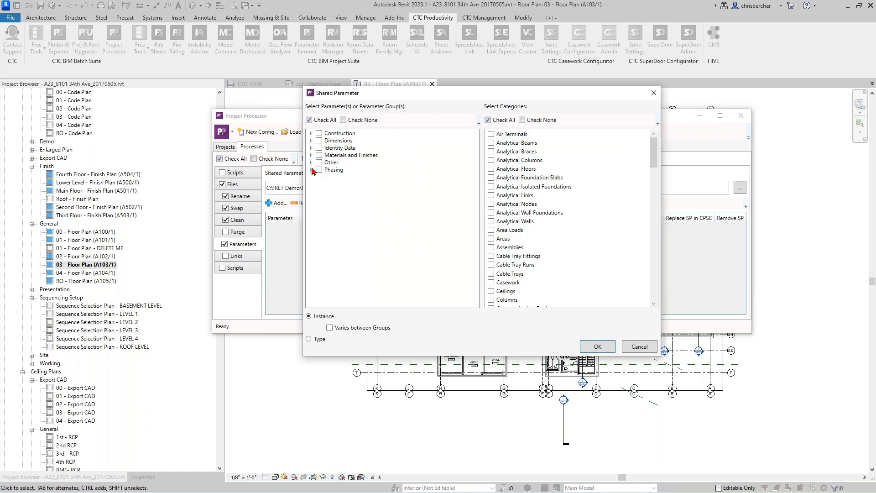
pyautogui.click(311, 148)
pyautogui.click(327, 155)
pyautogui.click(602, 348)
pyautogui.click(488, 252)
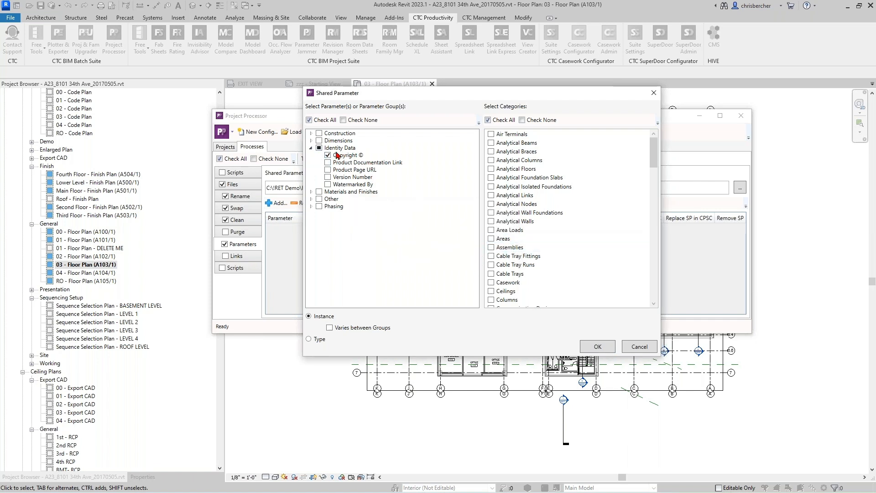
pyautogui.scroll(-3, 524, 215)
pyautogui.scroll(-8, 524, 215)
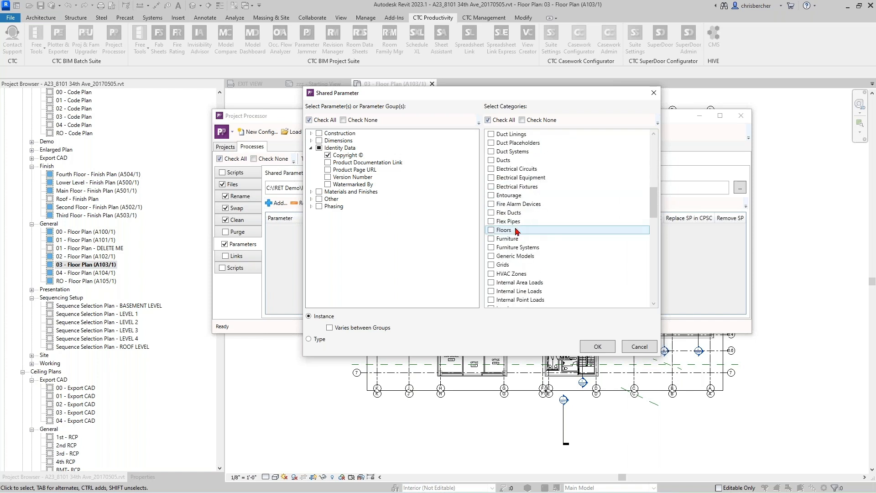
pyautogui.scroll(-9, 525, 256)
pyautogui.scroll(-4, 530, 275)
pyautogui.click(492, 274)
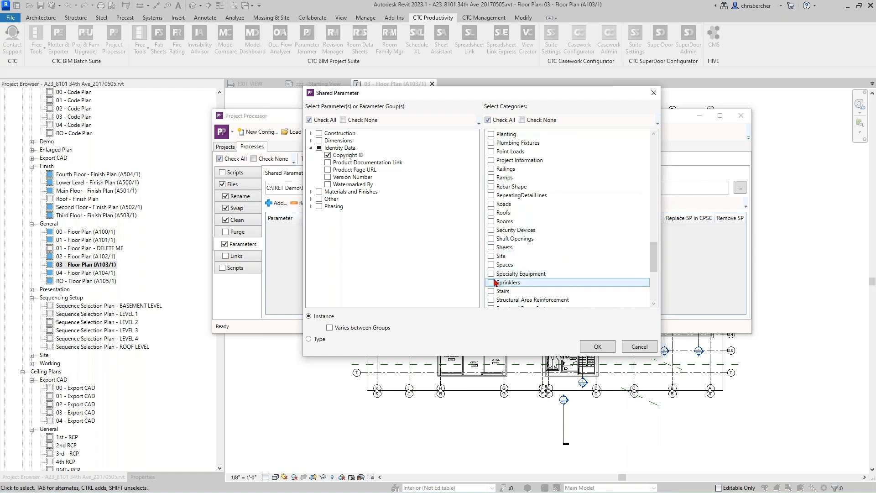
pyautogui.click(598, 347)
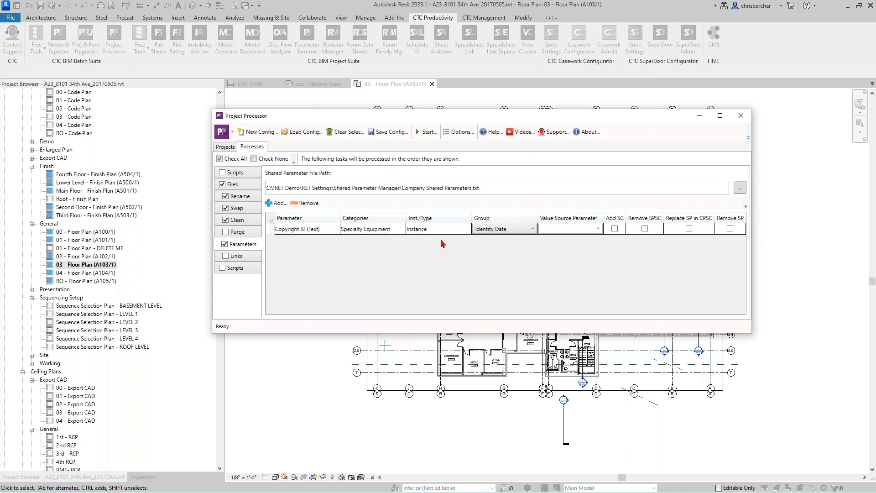
# - Examine the group and value source parameter options of the Copyright © parameter rule
pyautogui.click(453, 230)
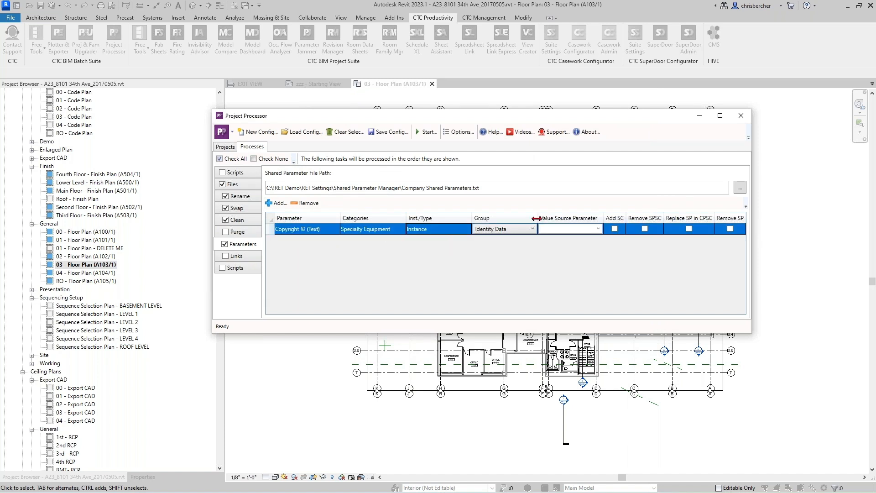
pyautogui.click(524, 229)
pyautogui.scroll(3, 488, 308)
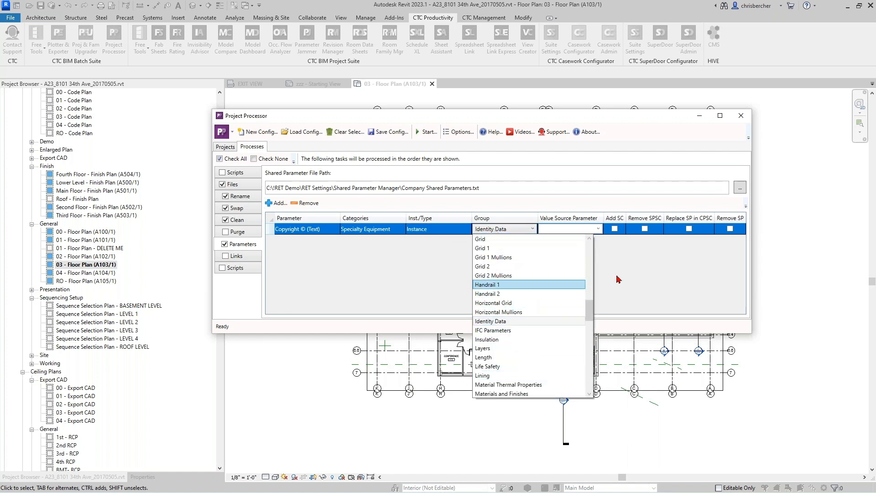
pyautogui.click(686, 265)
pyautogui.click(599, 229)
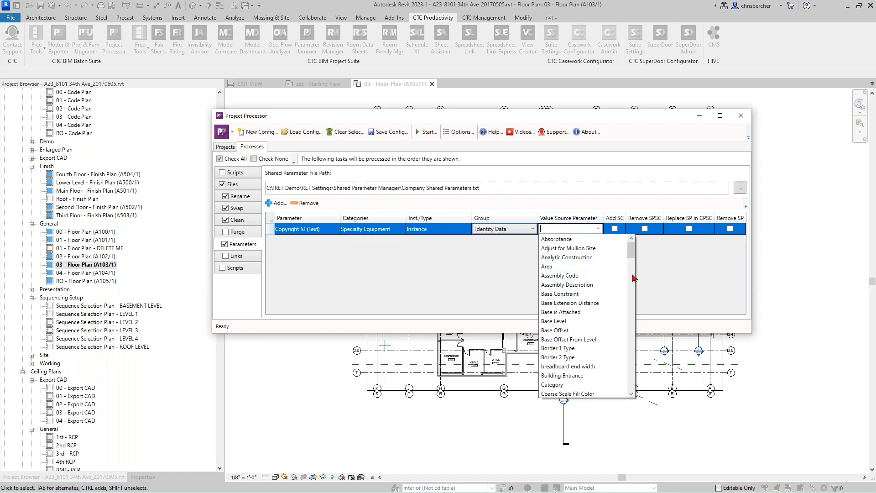
pyautogui.click(659, 269)
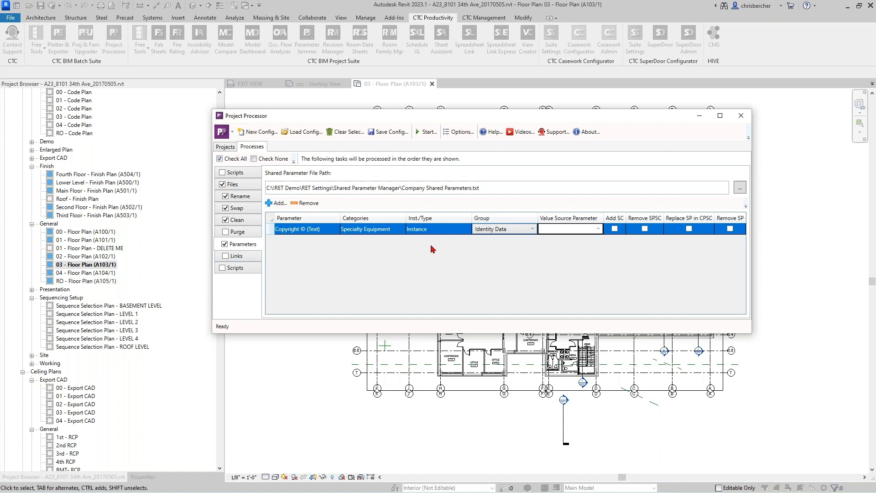
# - Review the Links, Purge and Parameters process settings and the list of project files queued for processing
pyautogui.click(245, 259)
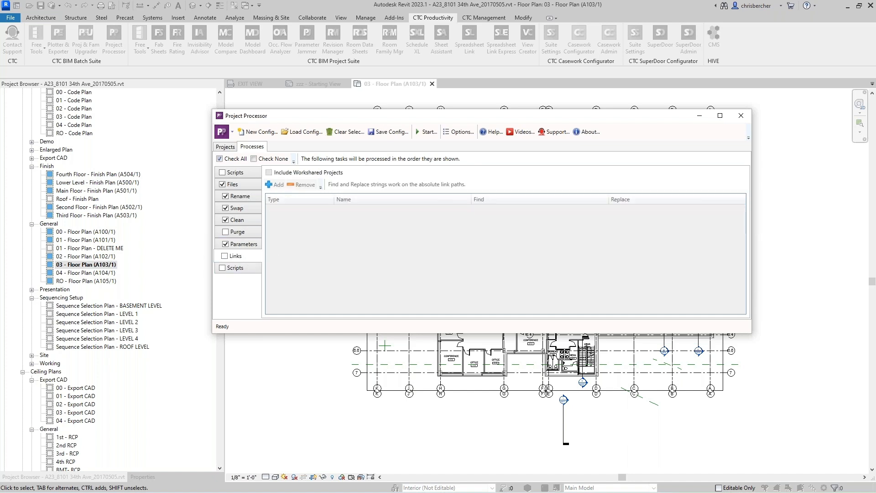
pyautogui.click(238, 233)
pyautogui.click(238, 245)
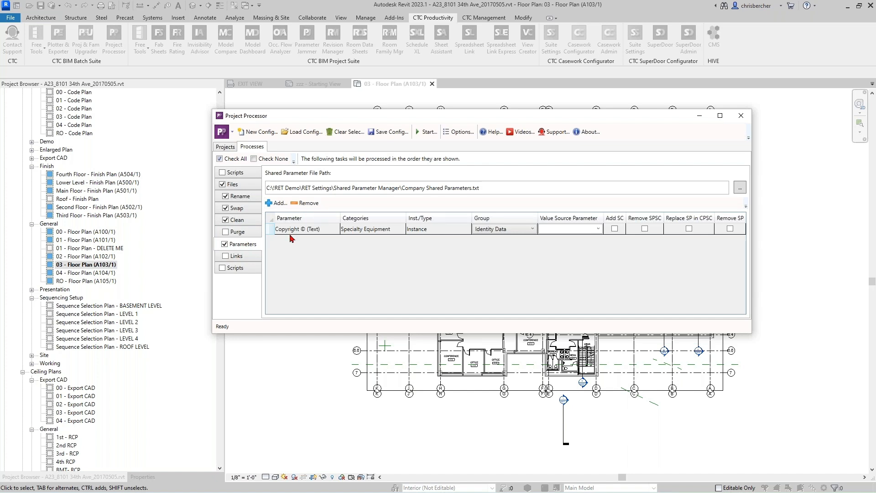
pyautogui.click(256, 255)
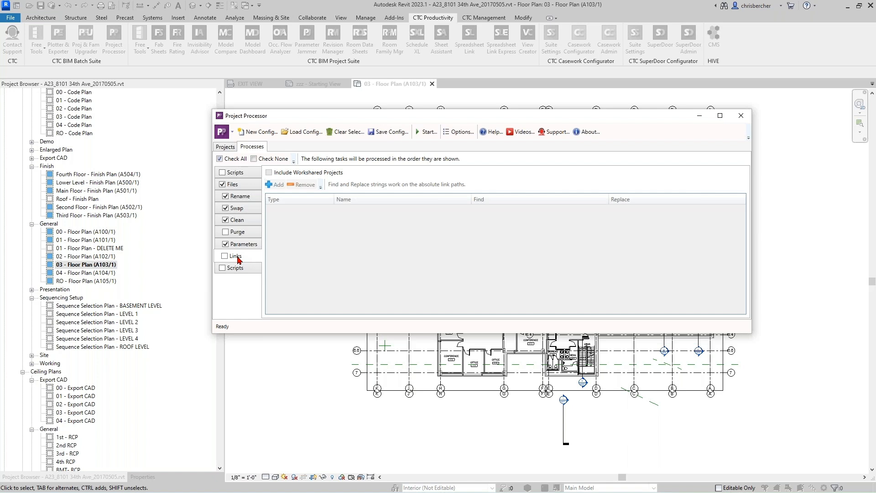
pyautogui.click(225, 147)
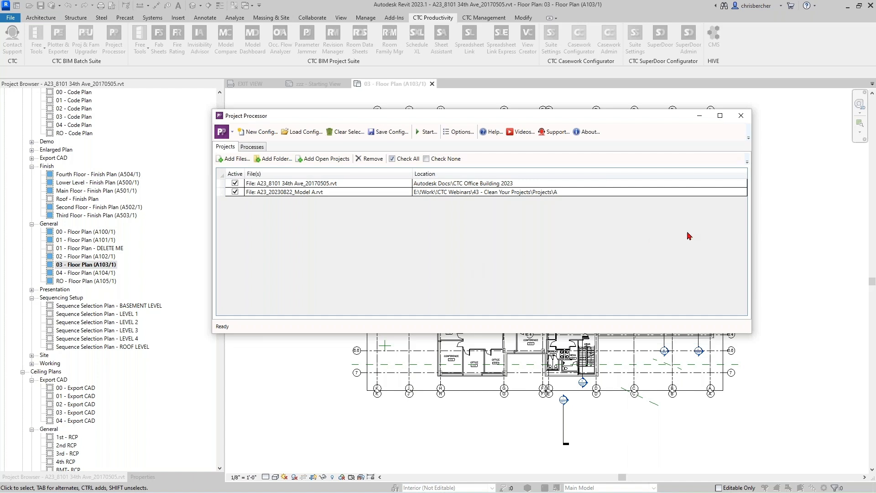
pyautogui.moveTo(457, 116); pyautogui.dragTo(486, 102)
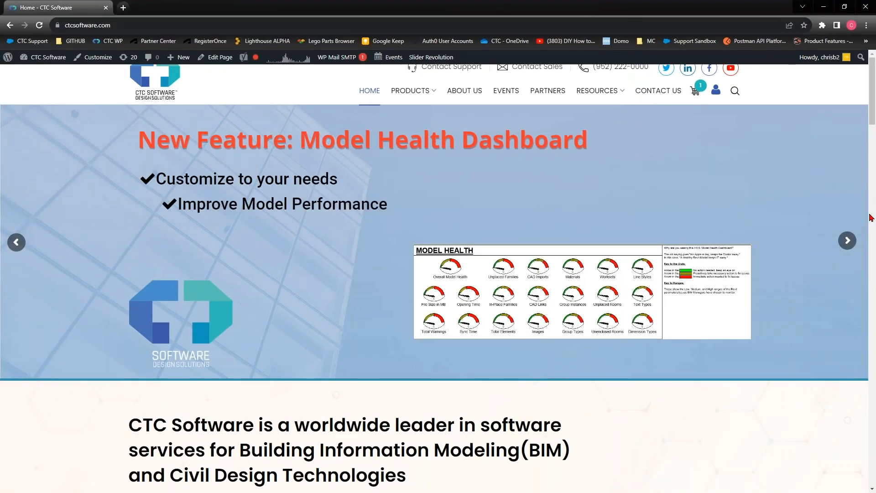
# - Switch to the CTC Software website in Chrome and open the BIM Project Suite page from the Revit products
pyautogui.moveTo(442, 91)
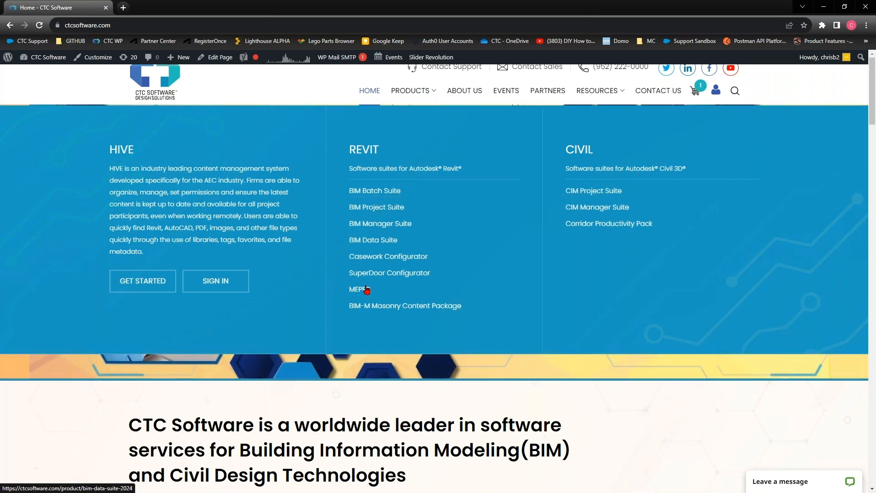
pyautogui.scroll(-2, 350, 303)
pyautogui.scroll(2, 347, 269)
pyautogui.click(385, 210)
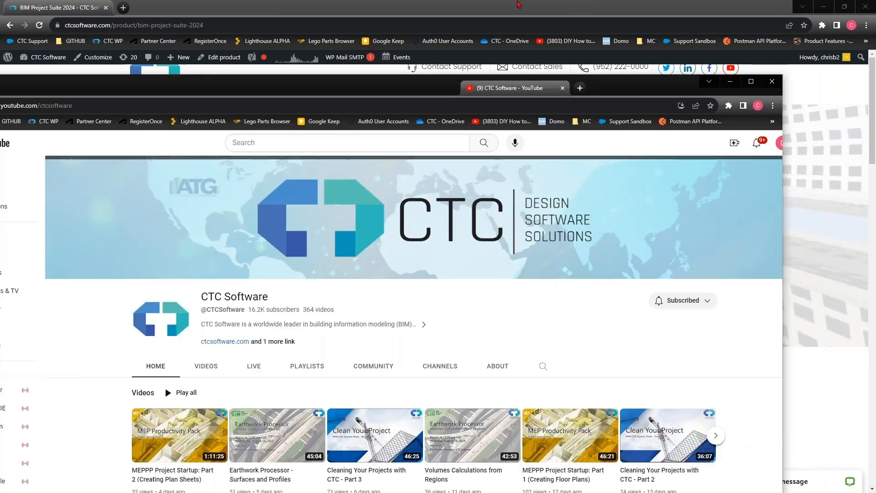
# - Browse the CTC Software YouTube channel's recent videos and its Civil and Revit Express Tools playlists
pyautogui.scroll(-5, 411, 261)
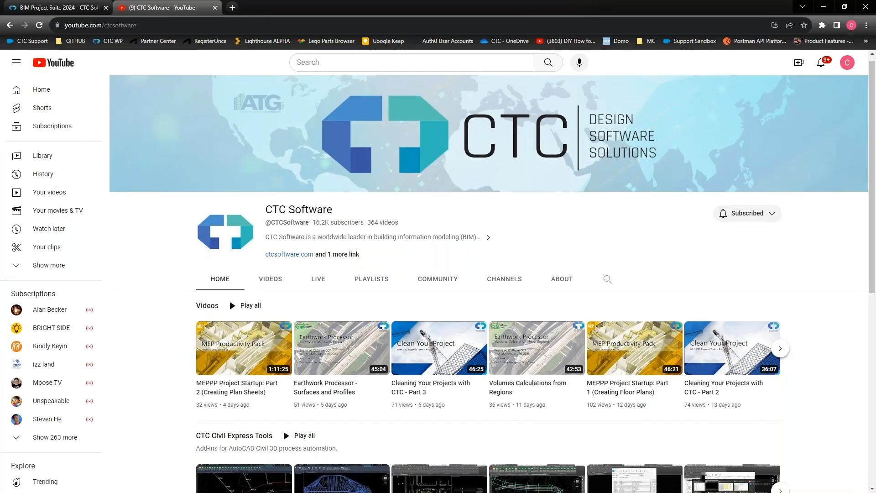
pyautogui.scroll(5, 433, 276)
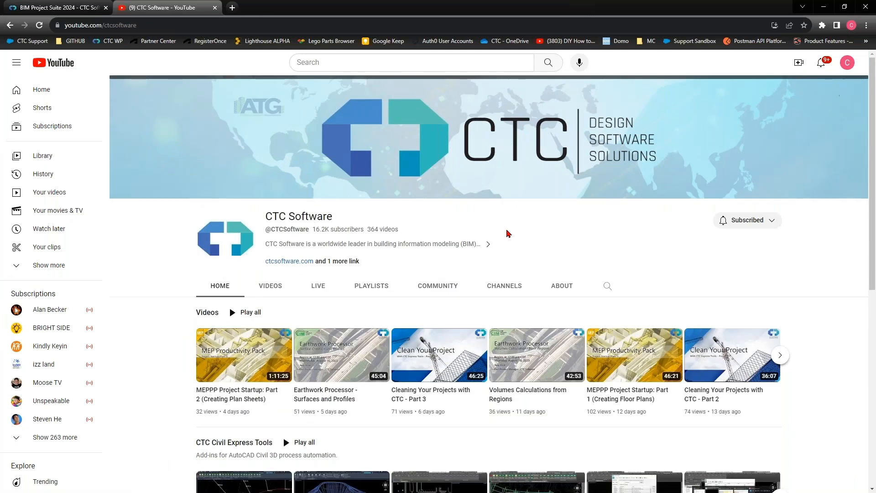
pyautogui.scroll(-1, 434, 274)
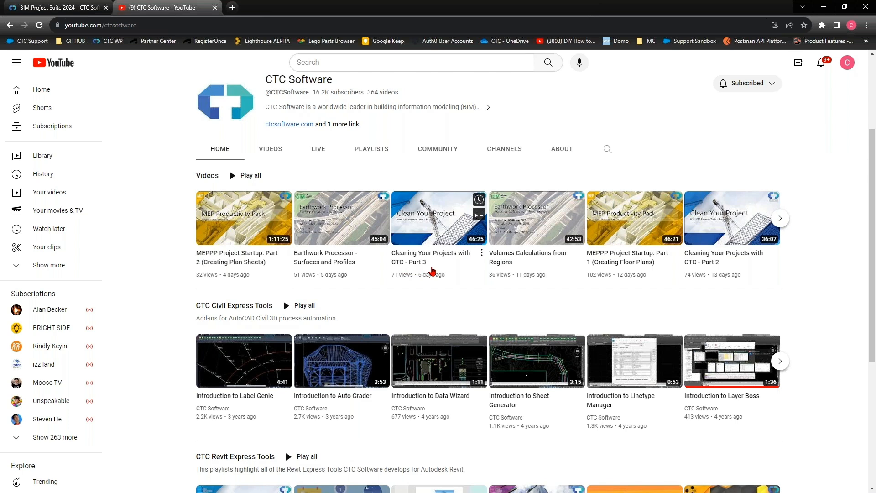
pyautogui.scroll(-2, 429, 273)
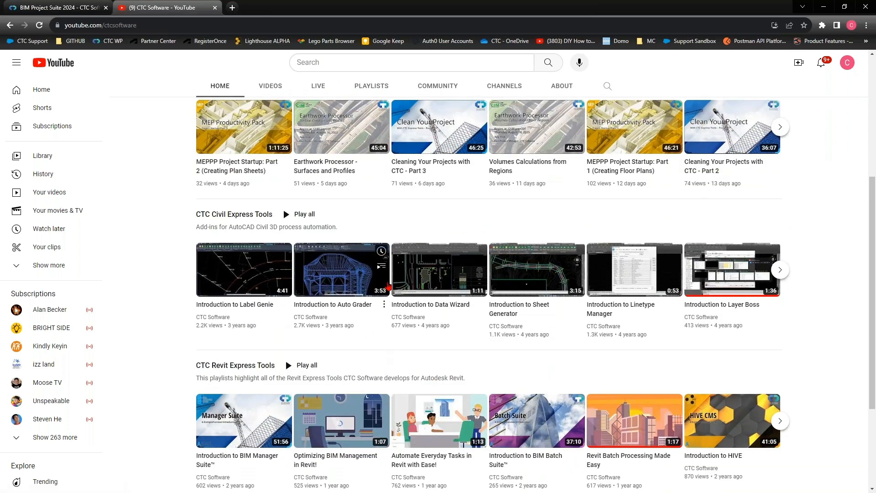
pyautogui.scroll(-1, 666, 284)
pyautogui.scroll(1, 666, 284)
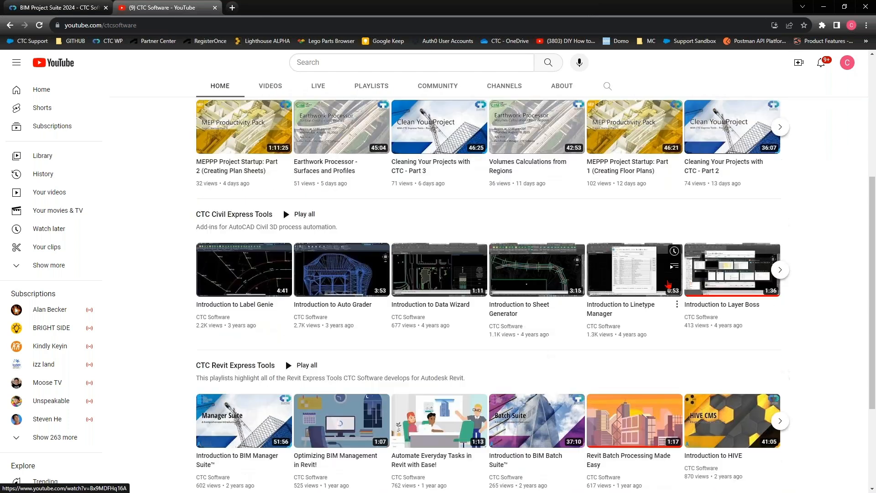
pyautogui.scroll(-3, 676, 283)
pyautogui.scroll(2, 687, 281)
pyautogui.scroll(5, 687, 282)
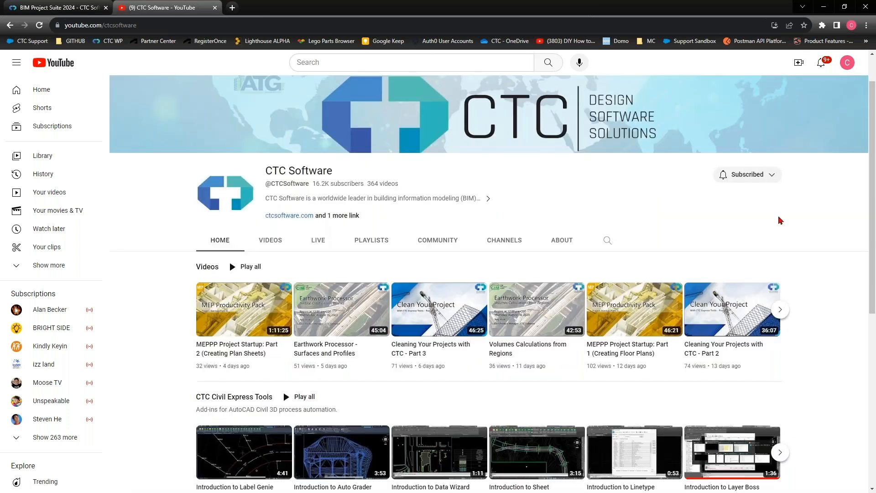